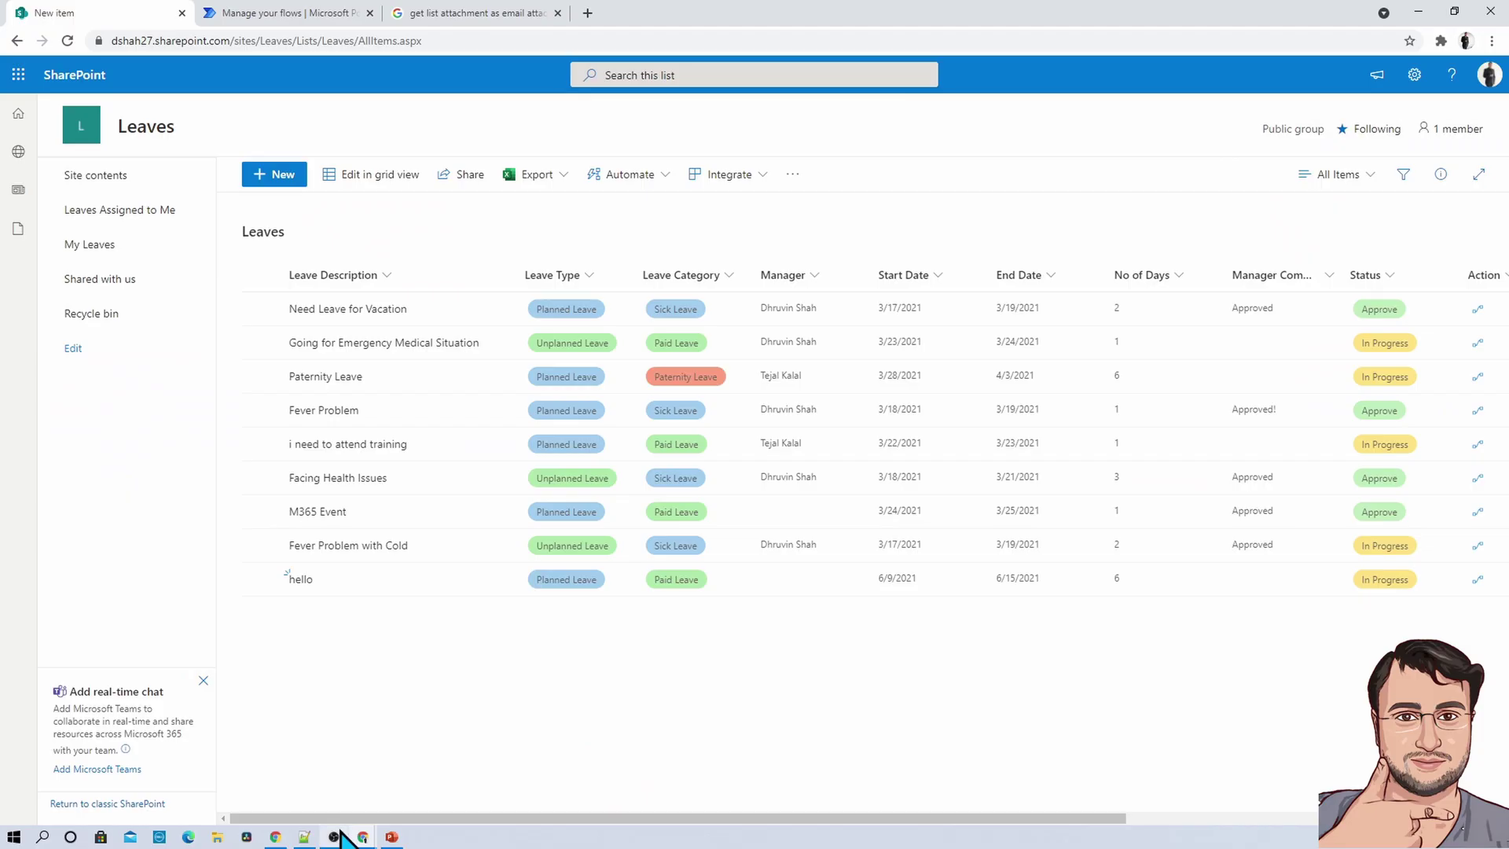
# - Switch to the SharePoint Leaves list (All Items view) showing existing leave requests
pyautogui.moveTo(340, 836)
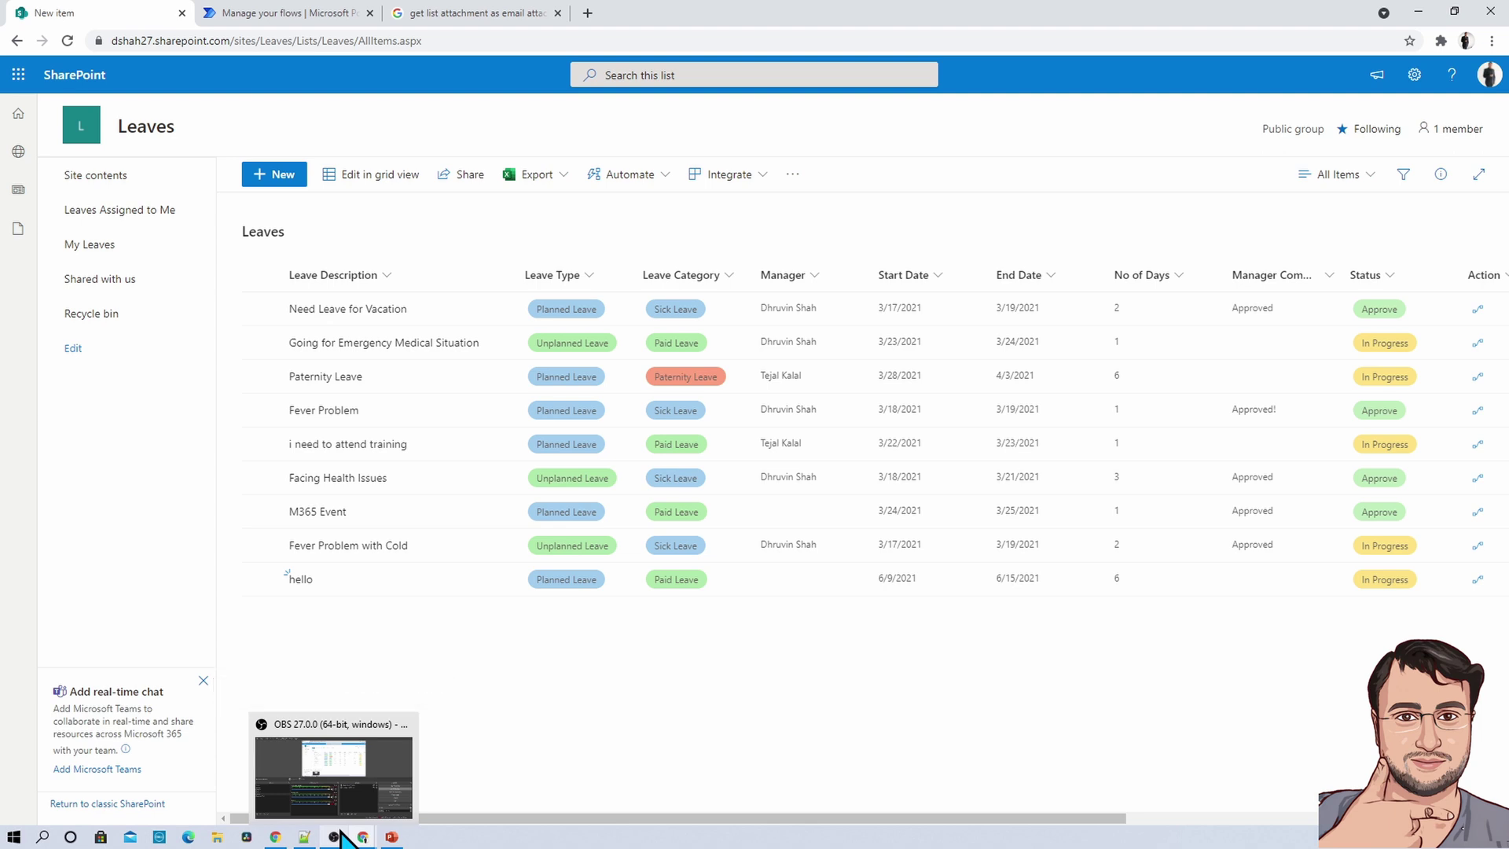
# - Save a new Vacation leave request (Unplanned, Paid Leave, 6/17–6/18/2021) with four files attached
pyautogui.click(288, 179)
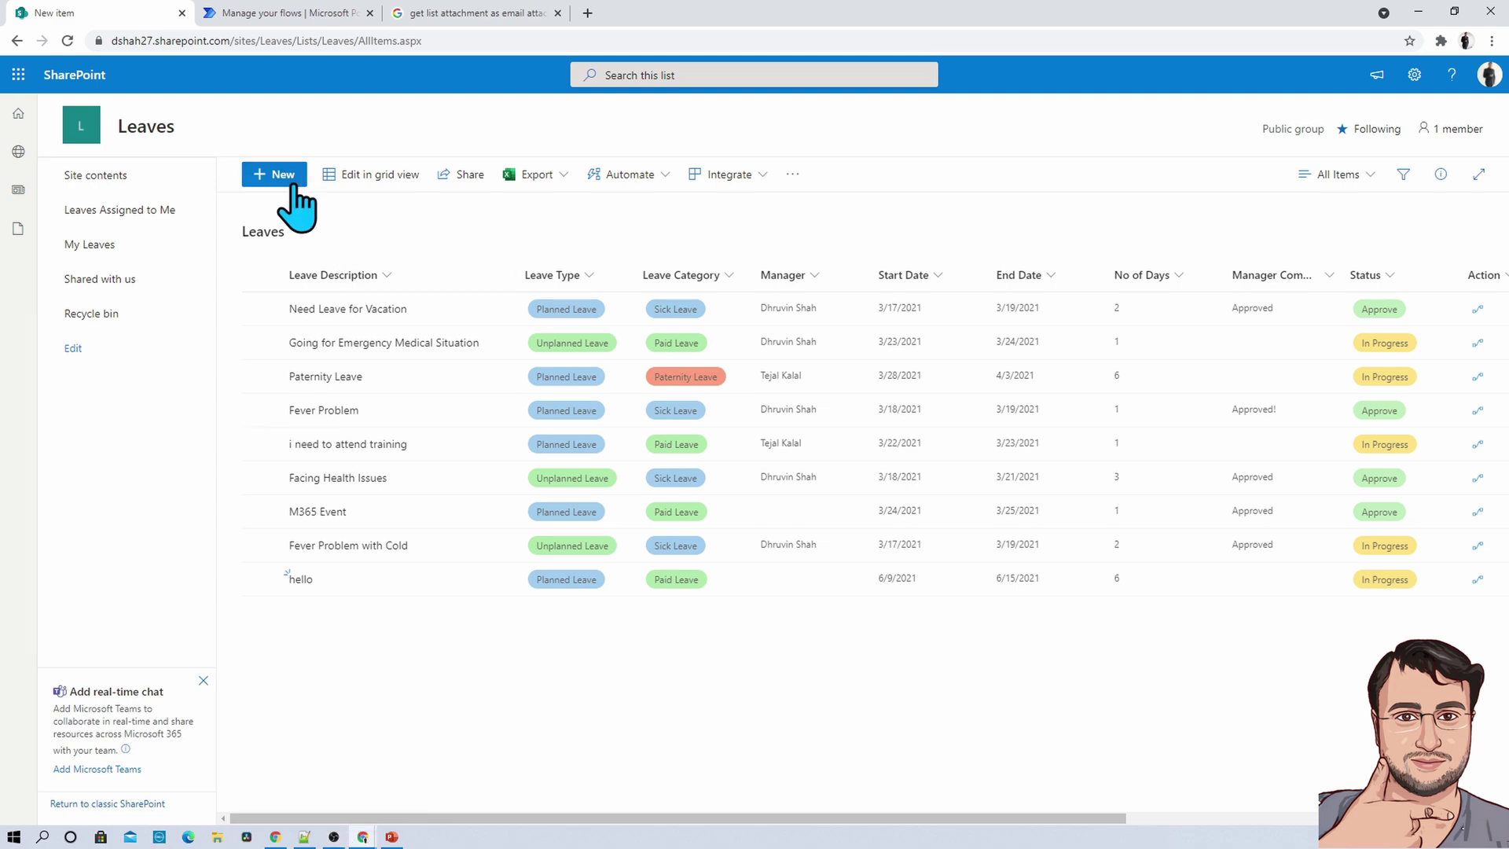
pyautogui.click(283, 284)
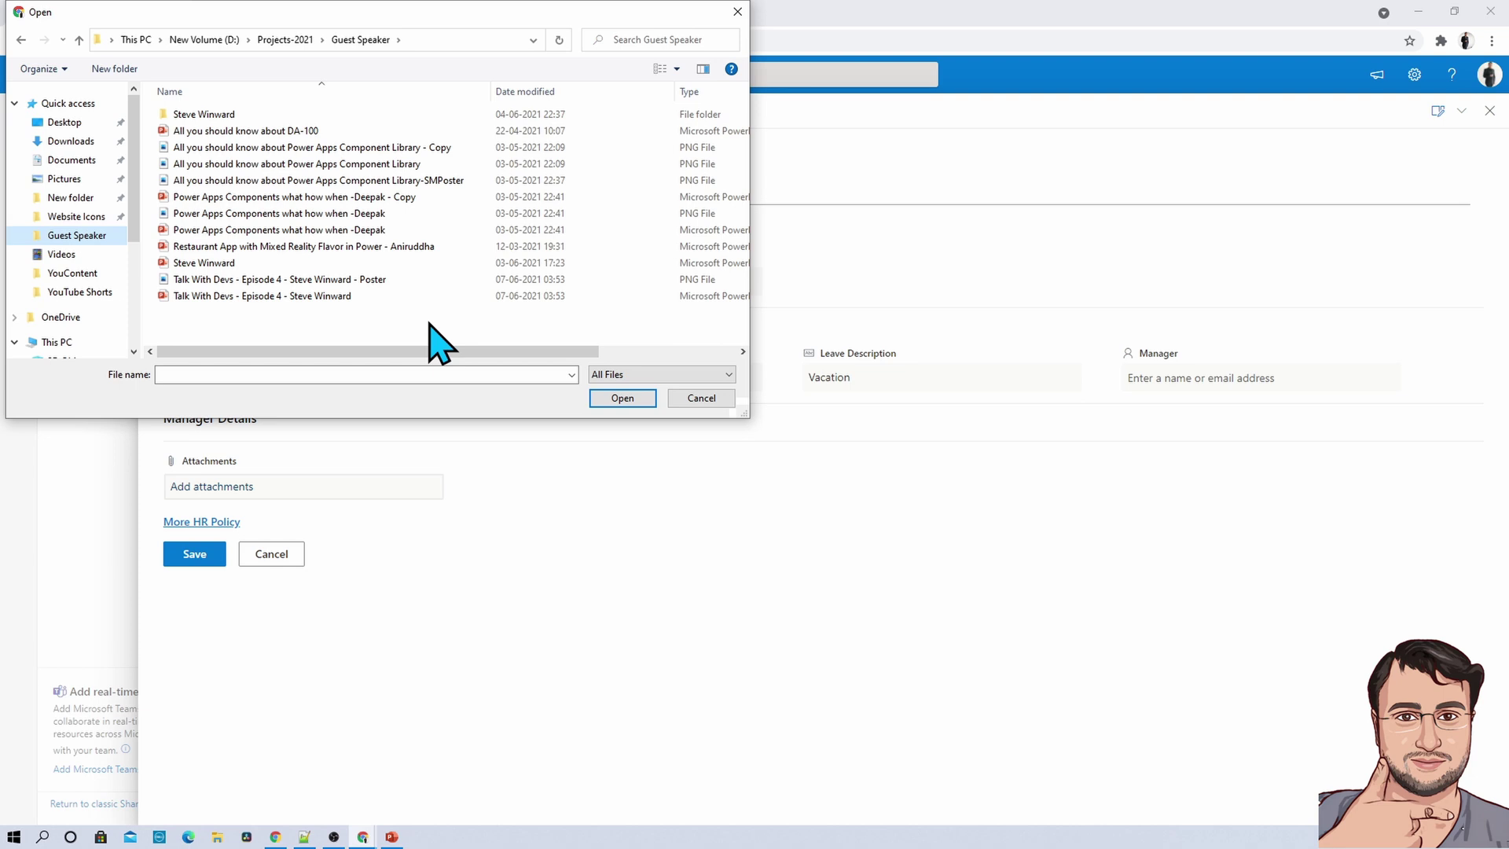
pyautogui.moveTo(429, 322); pyautogui.dragTo(271, 260)
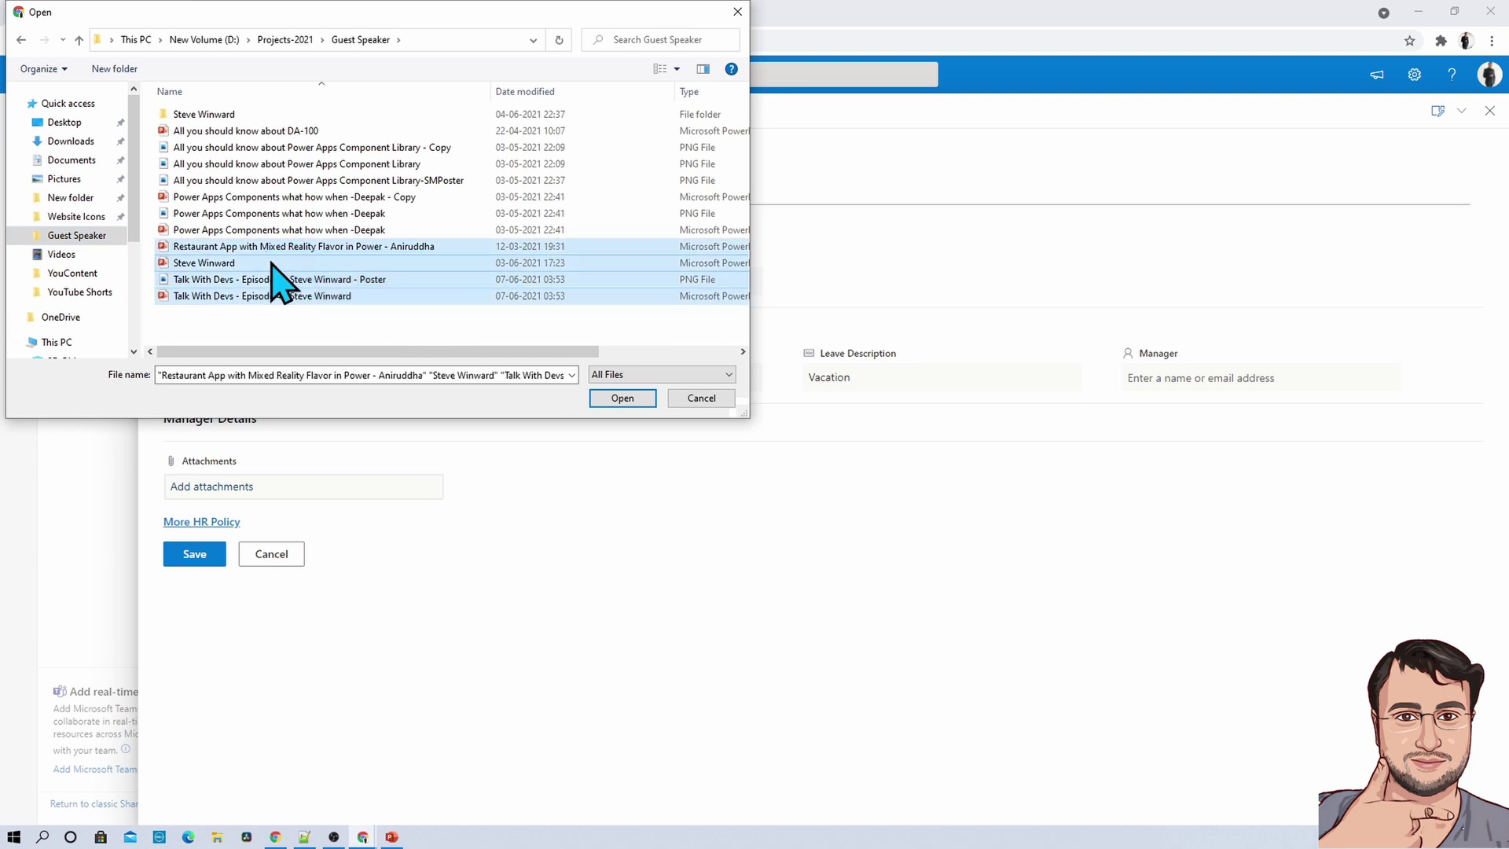
pyautogui.click(625, 399)
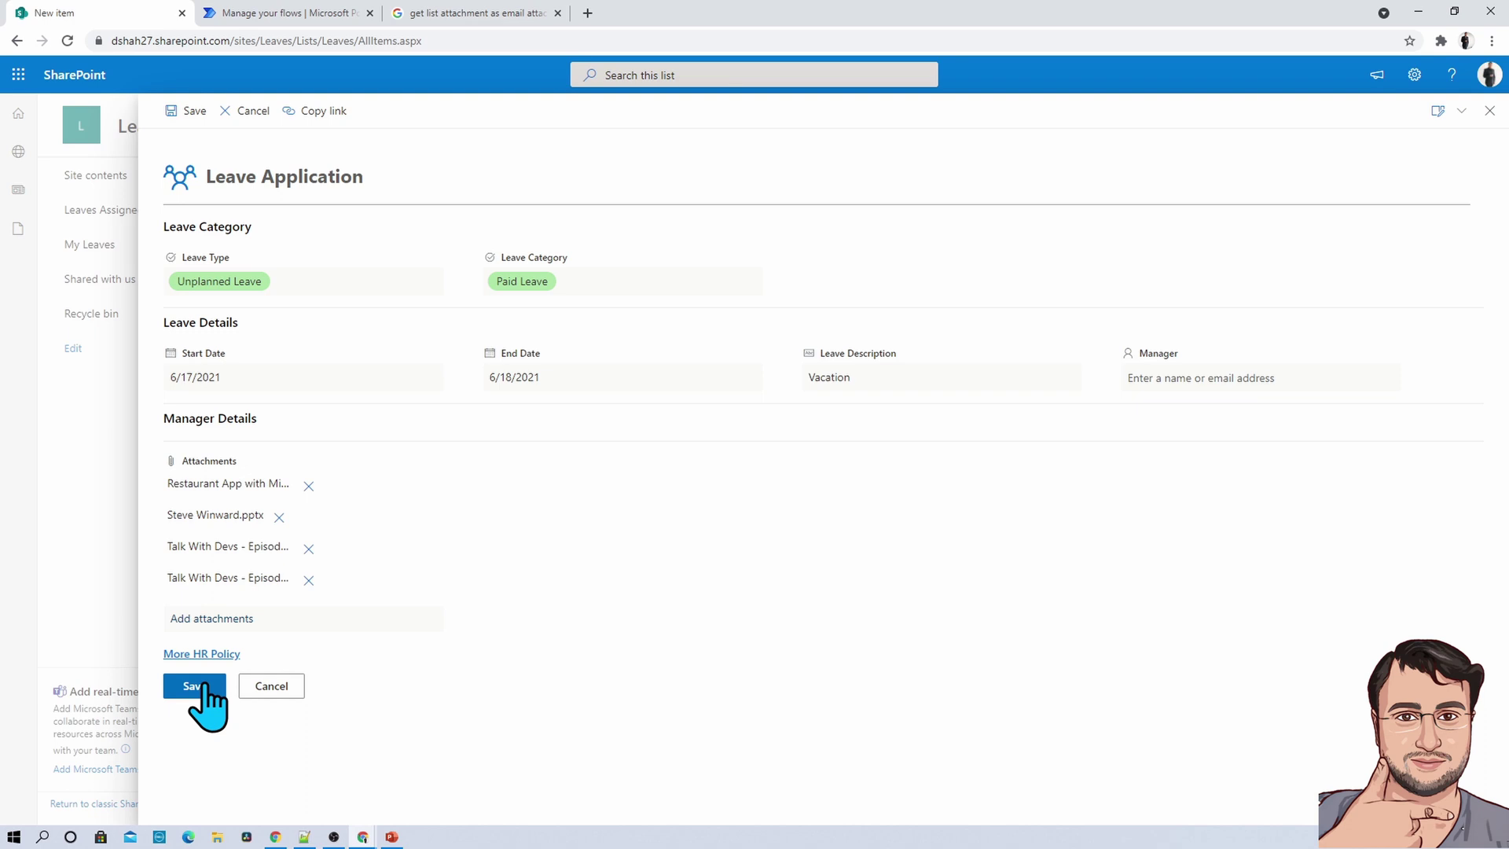
pyautogui.click(204, 686)
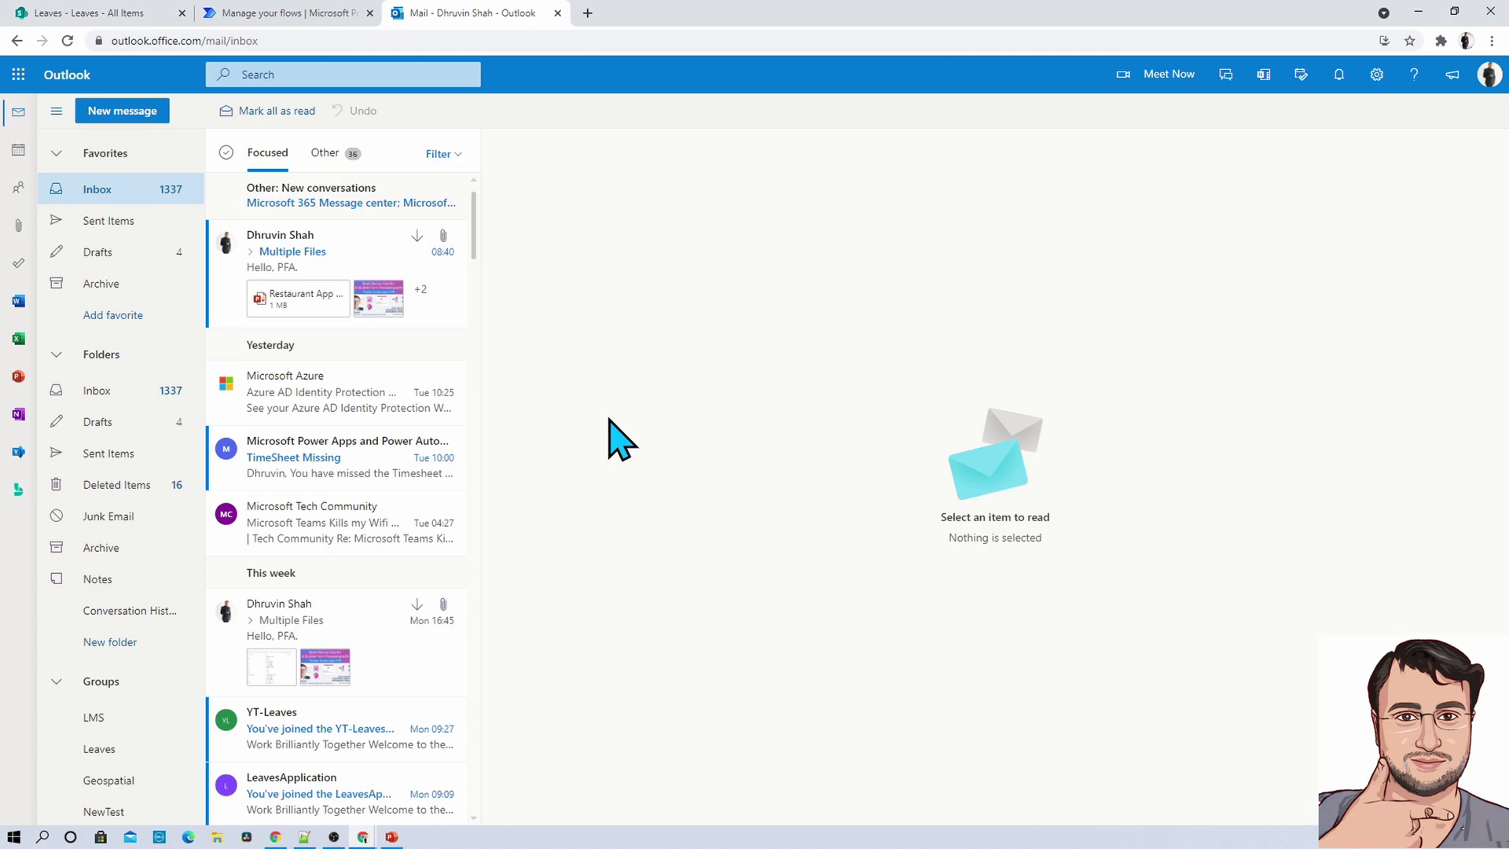
# - Check the 'Multiple Files' email shows its four attachments, then return to Power Automate's Cloud flows
pyautogui.click(327, 262)
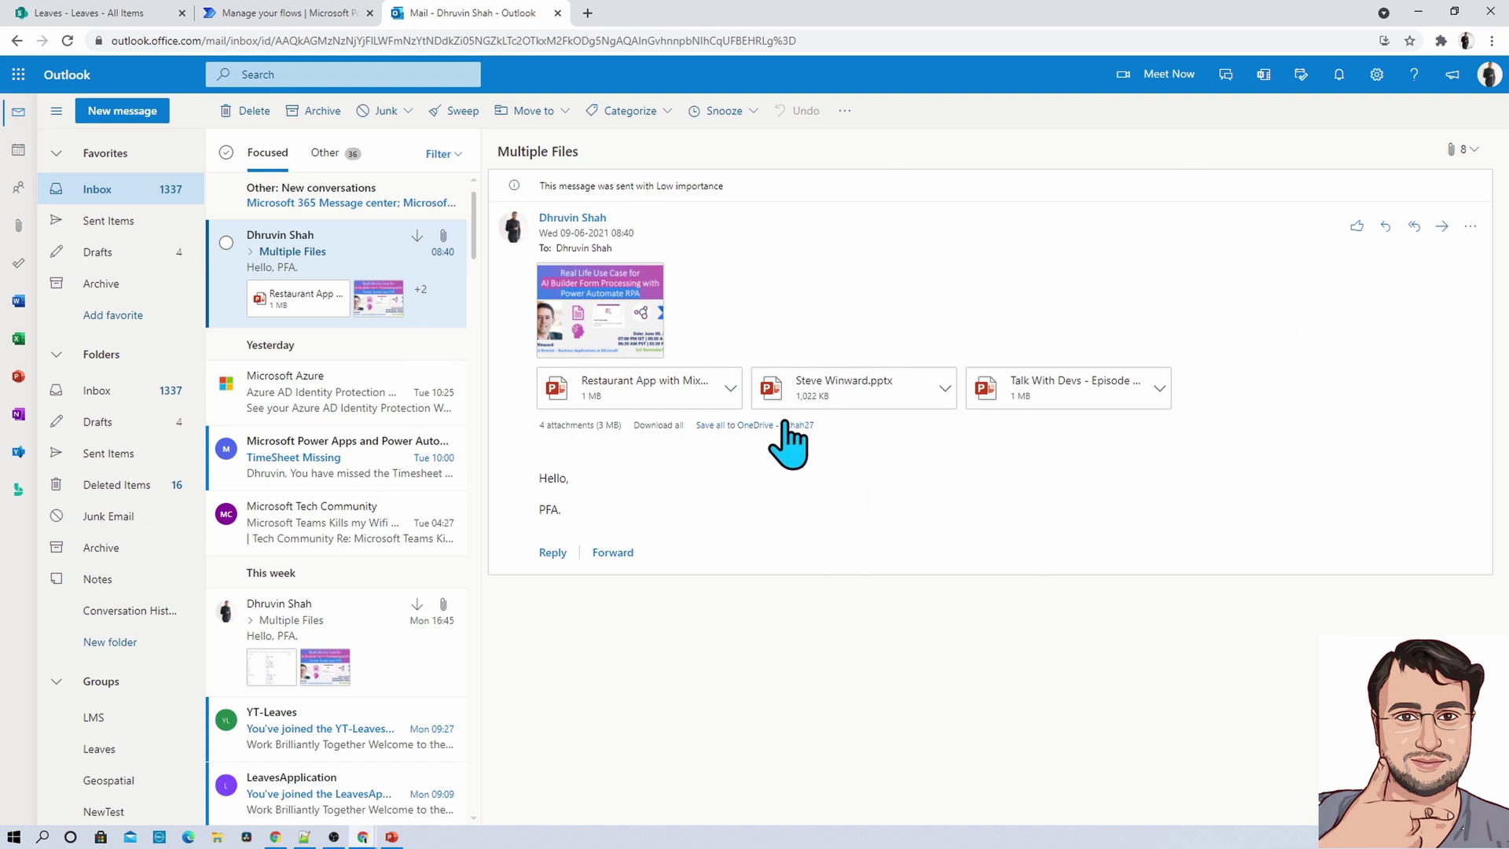
pyautogui.click(303, 13)
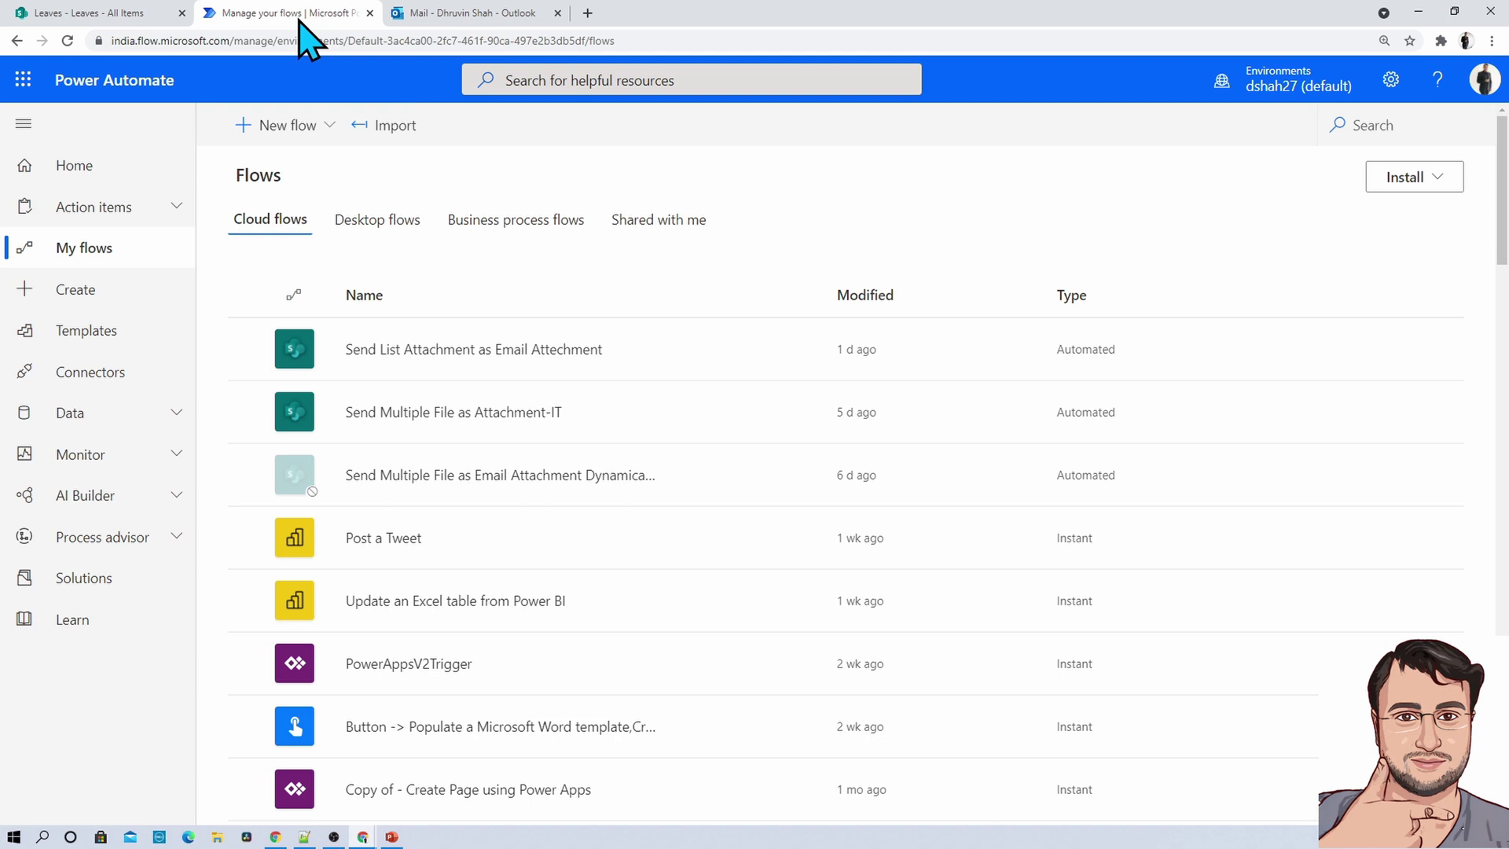
pyautogui.click(354, 354)
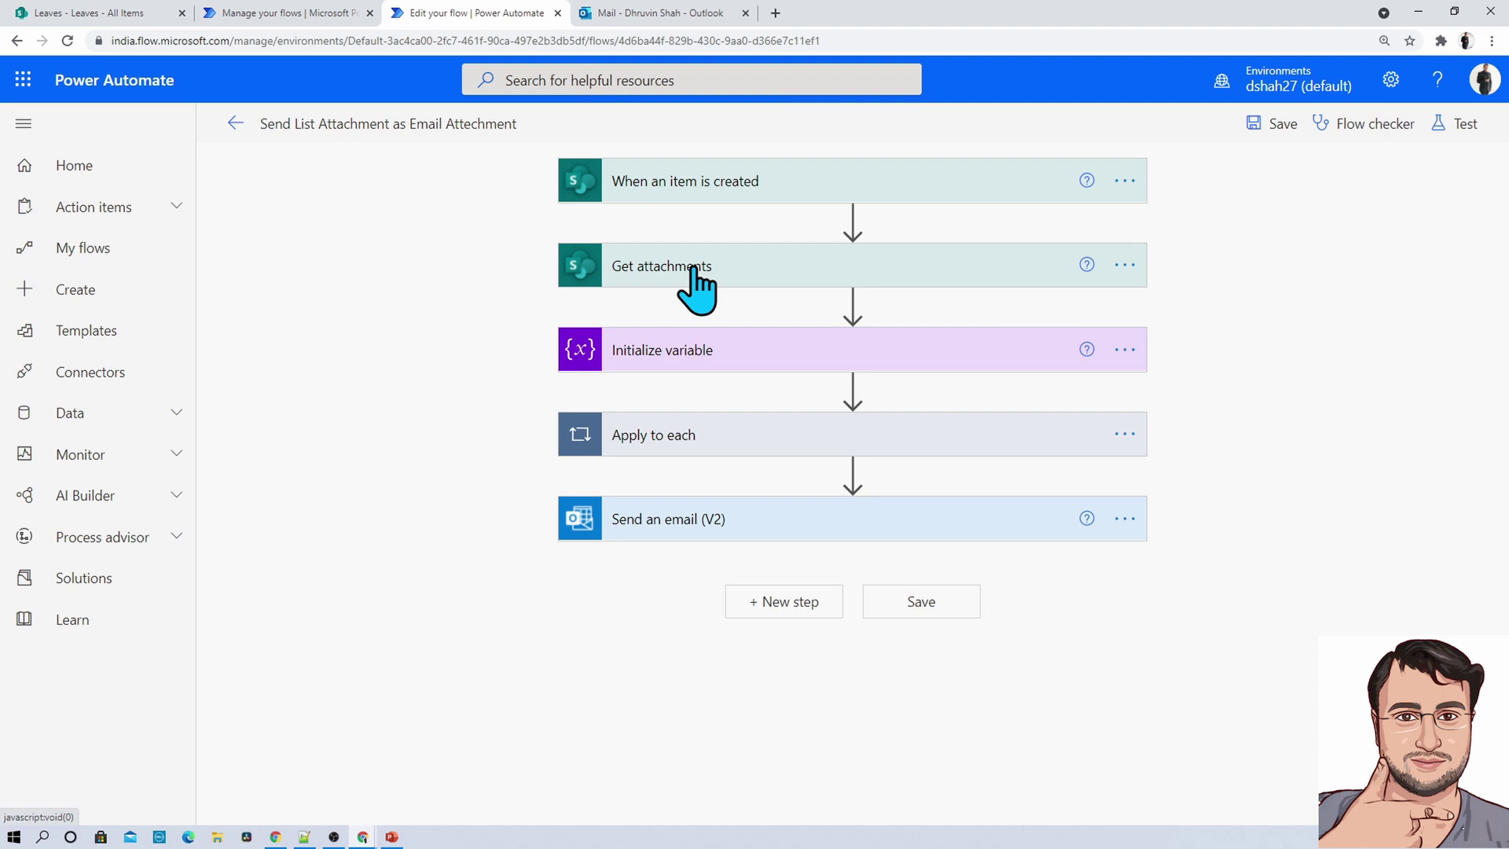
pyautogui.click(719, 354)
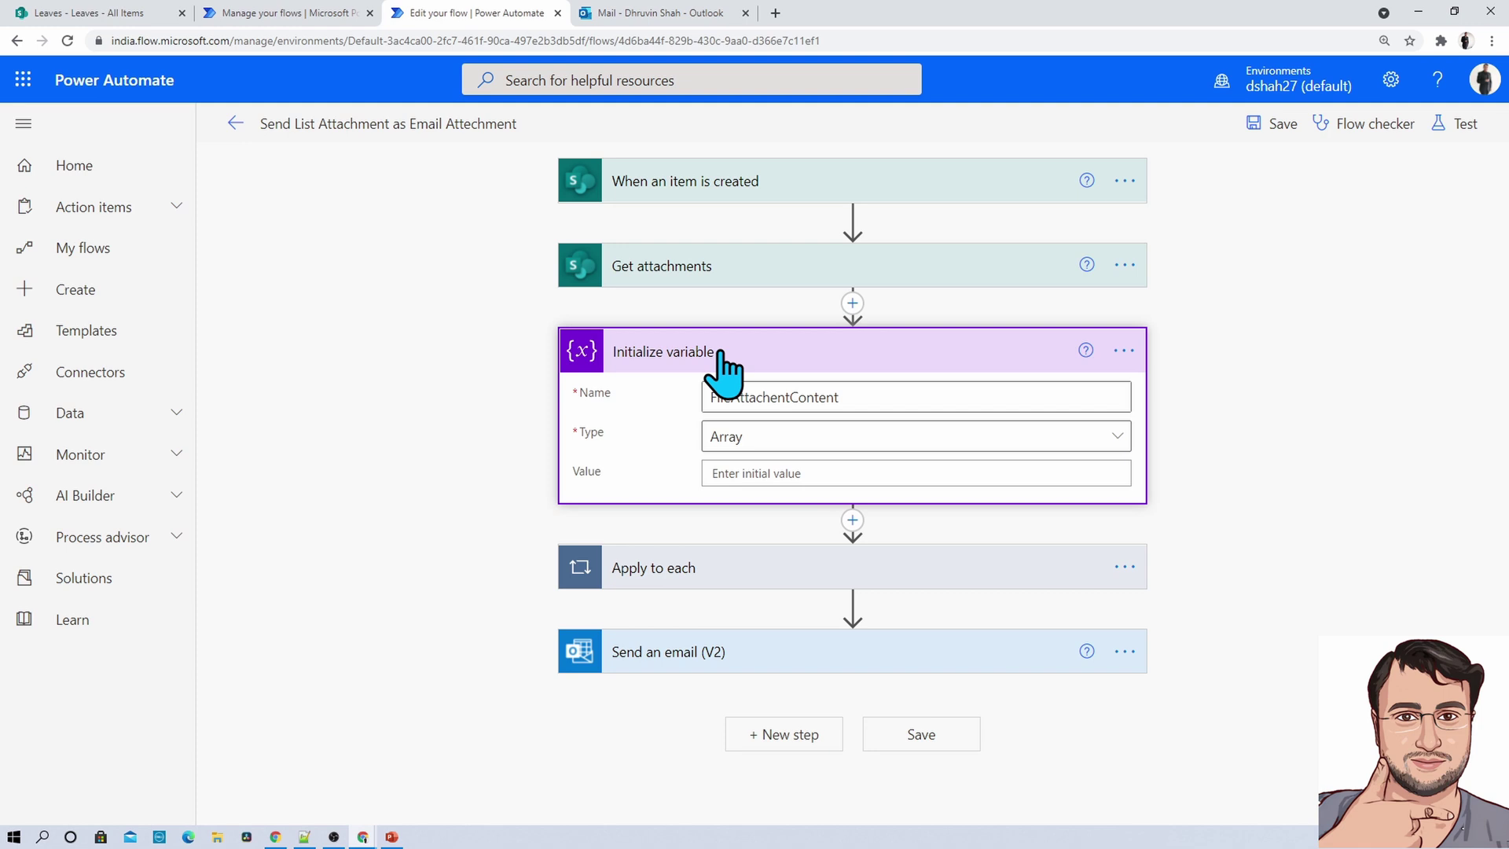
pyautogui.click(711, 652)
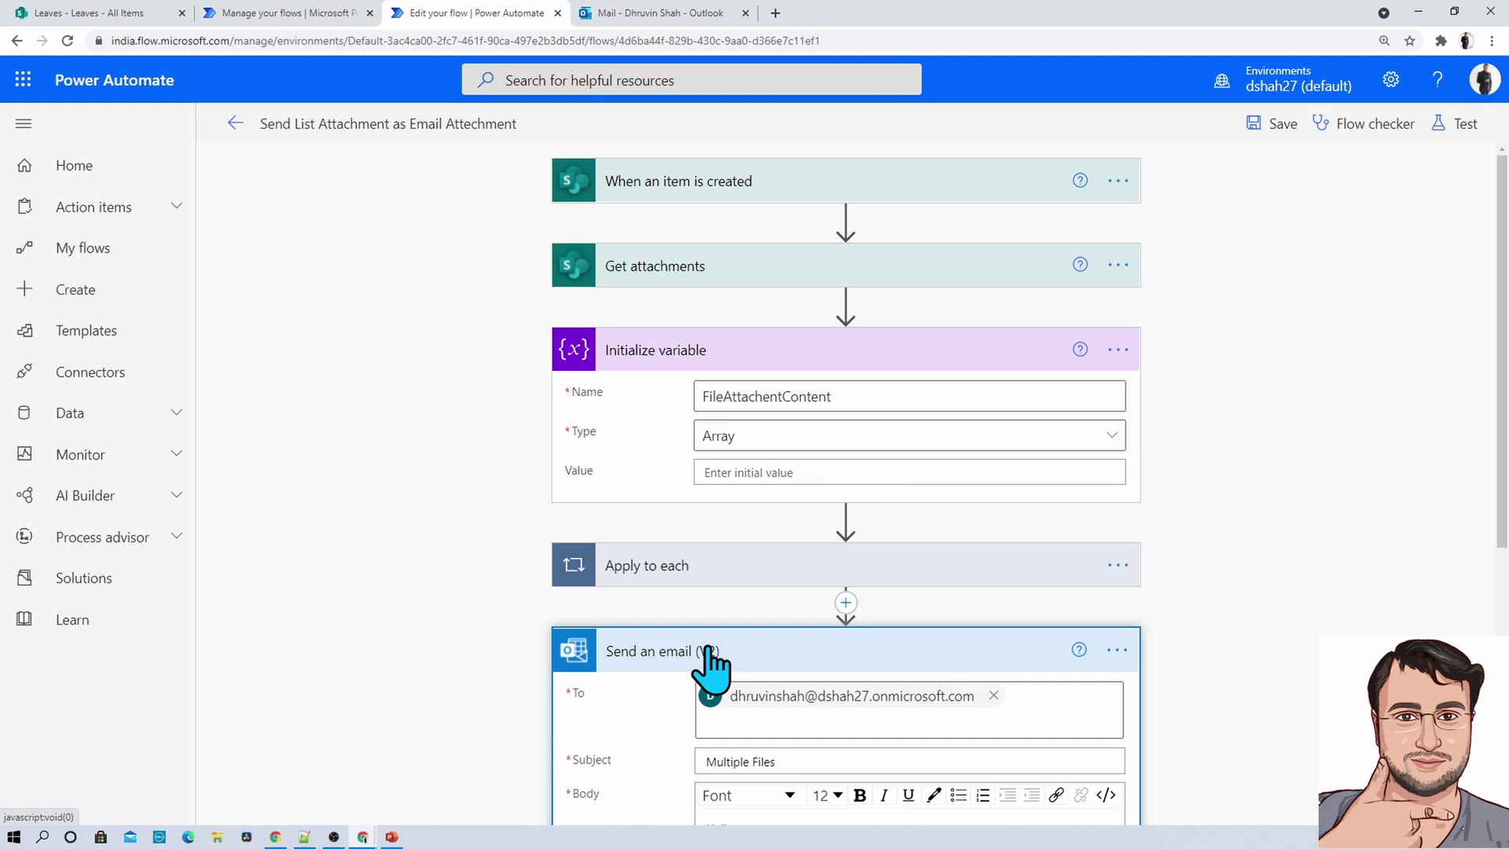
pyautogui.scroll(-3, 711, 661)
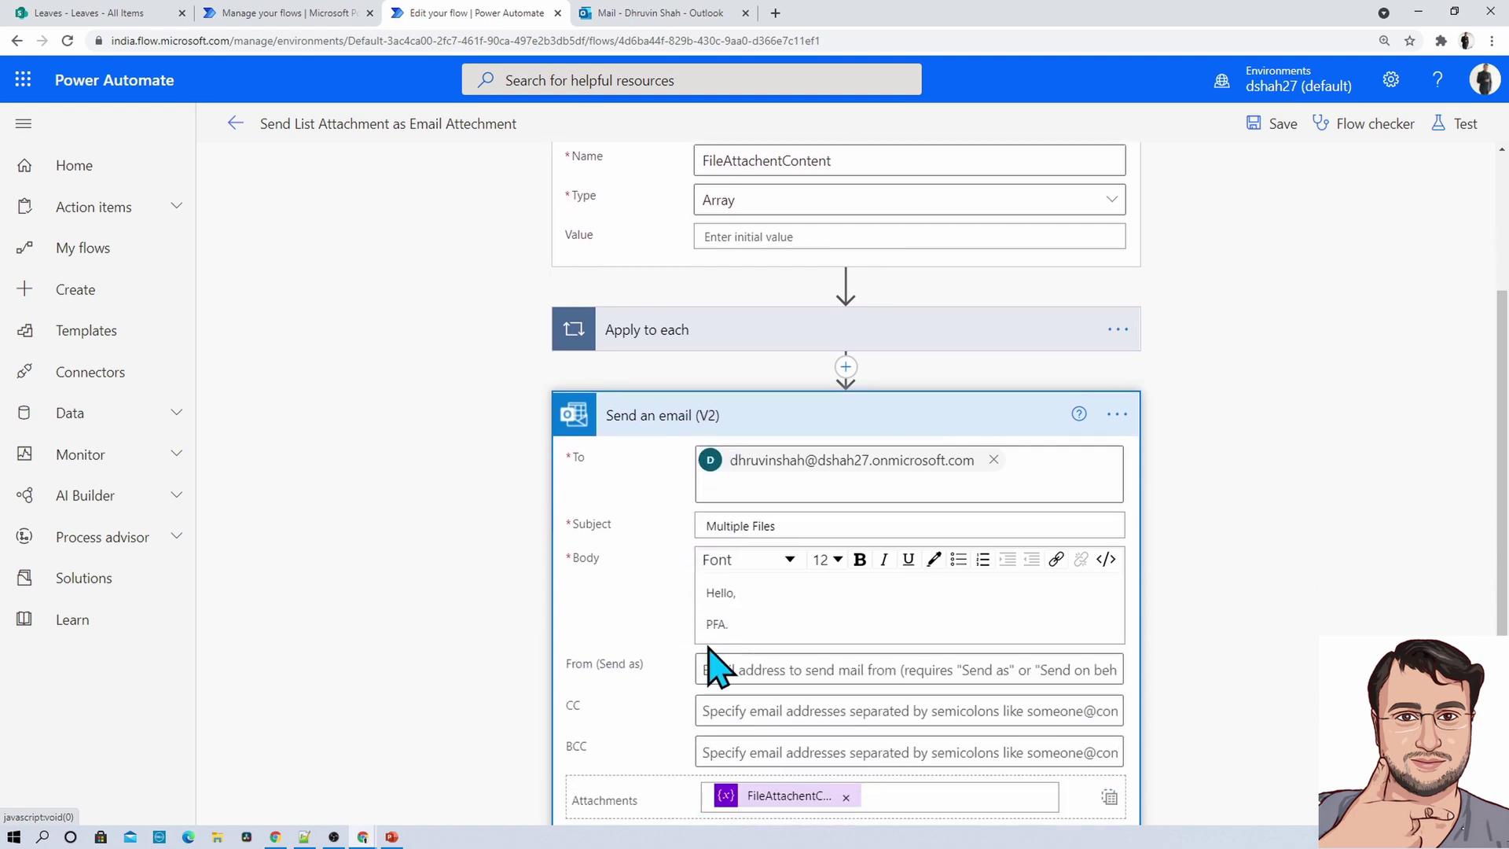
pyautogui.scroll(3, 708, 649)
pyautogui.click(816, 652)
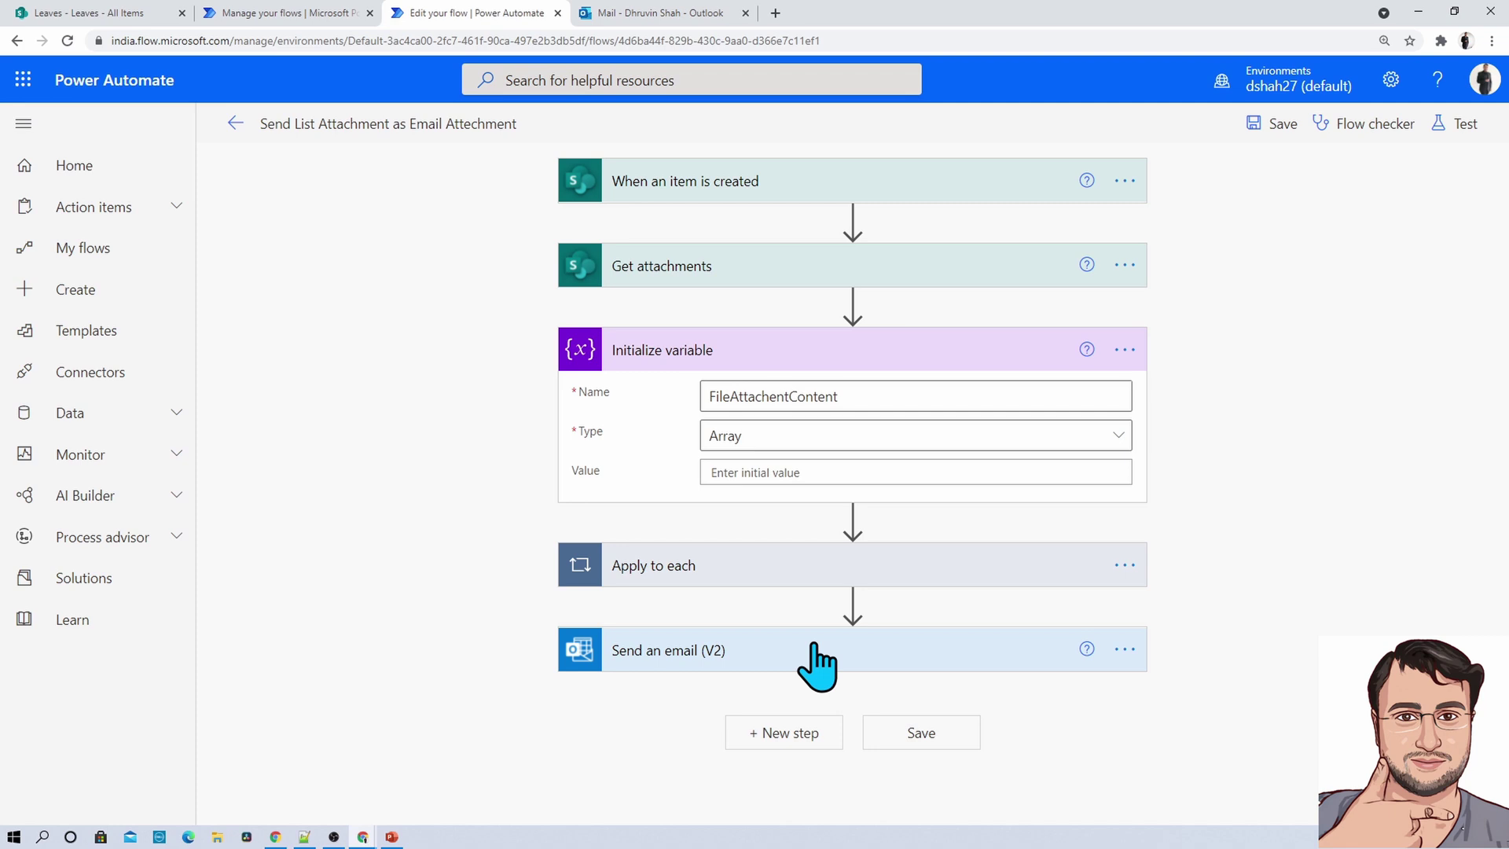
pyautogui.moveTo(438, 20); pyautogui.dragTo(0, 228)
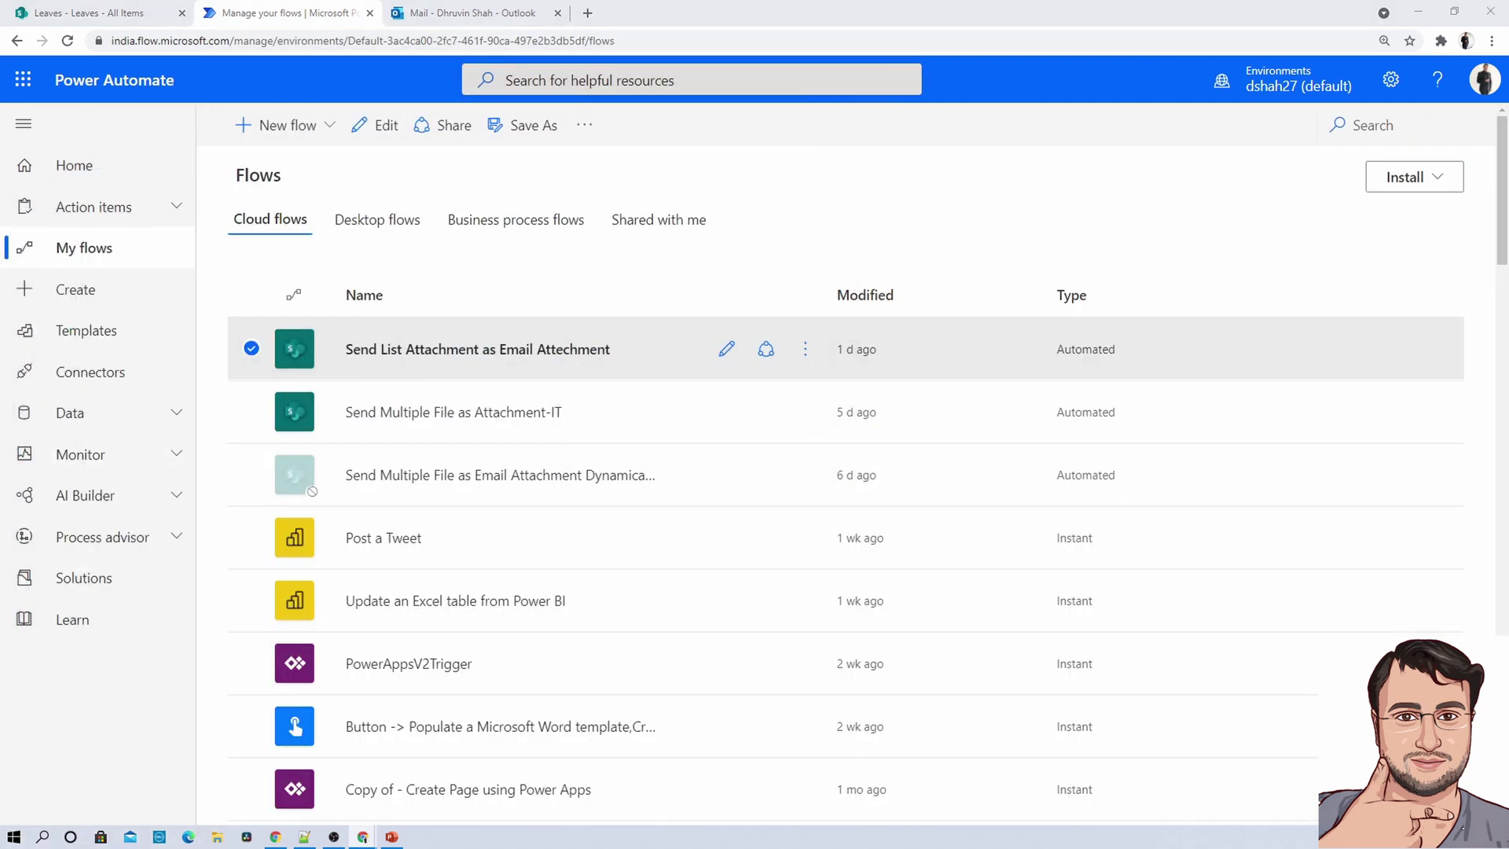
# - Create the automated cloud flow 'Lis Attachment as Email' with the SharePoint 'When an item is created' trigger
pyautogui.click(328, 130)
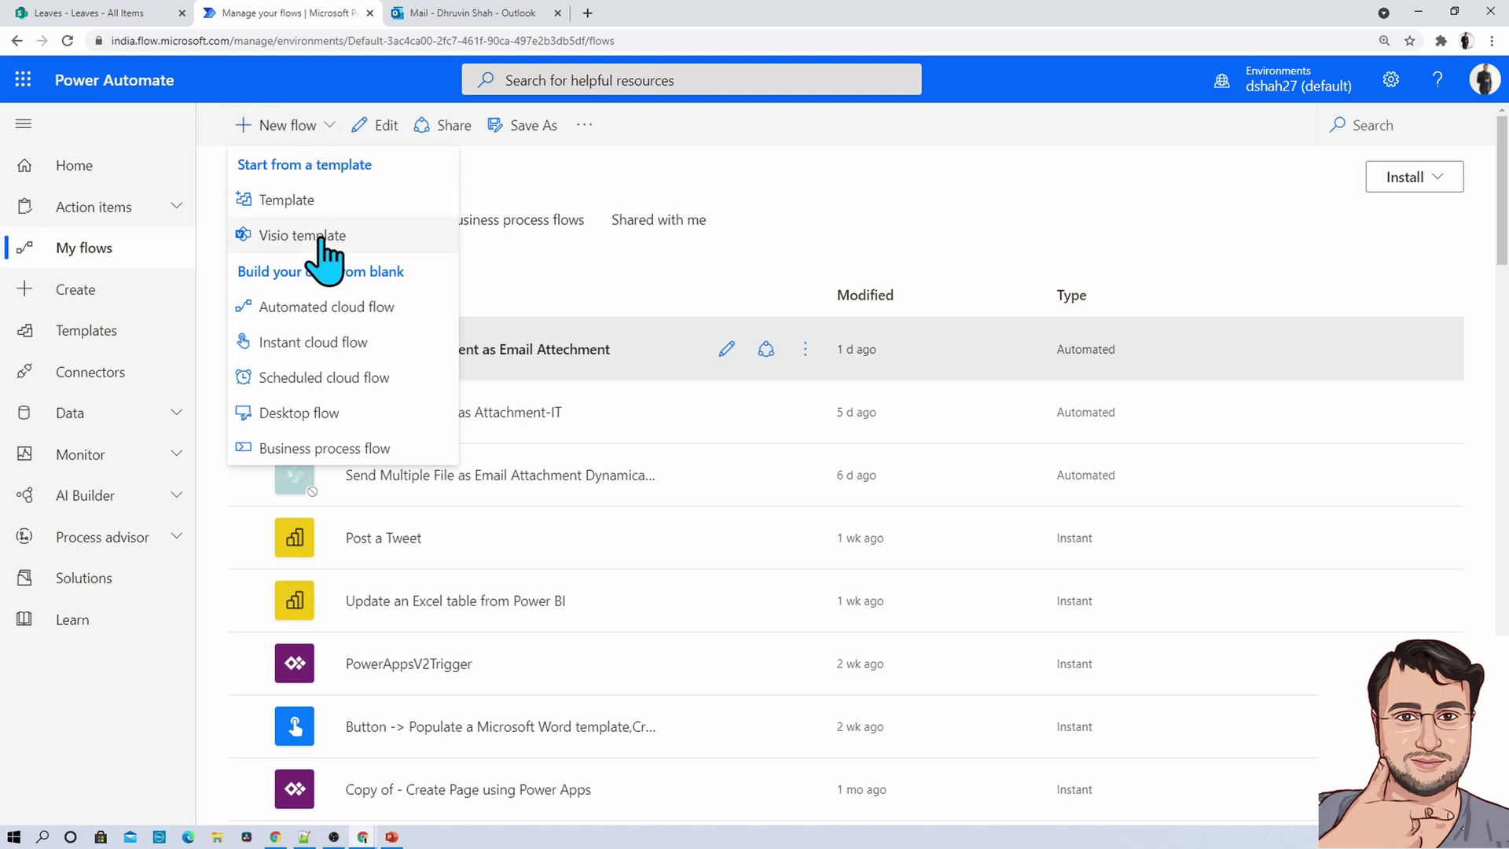
pyautogui.click(317, 316)
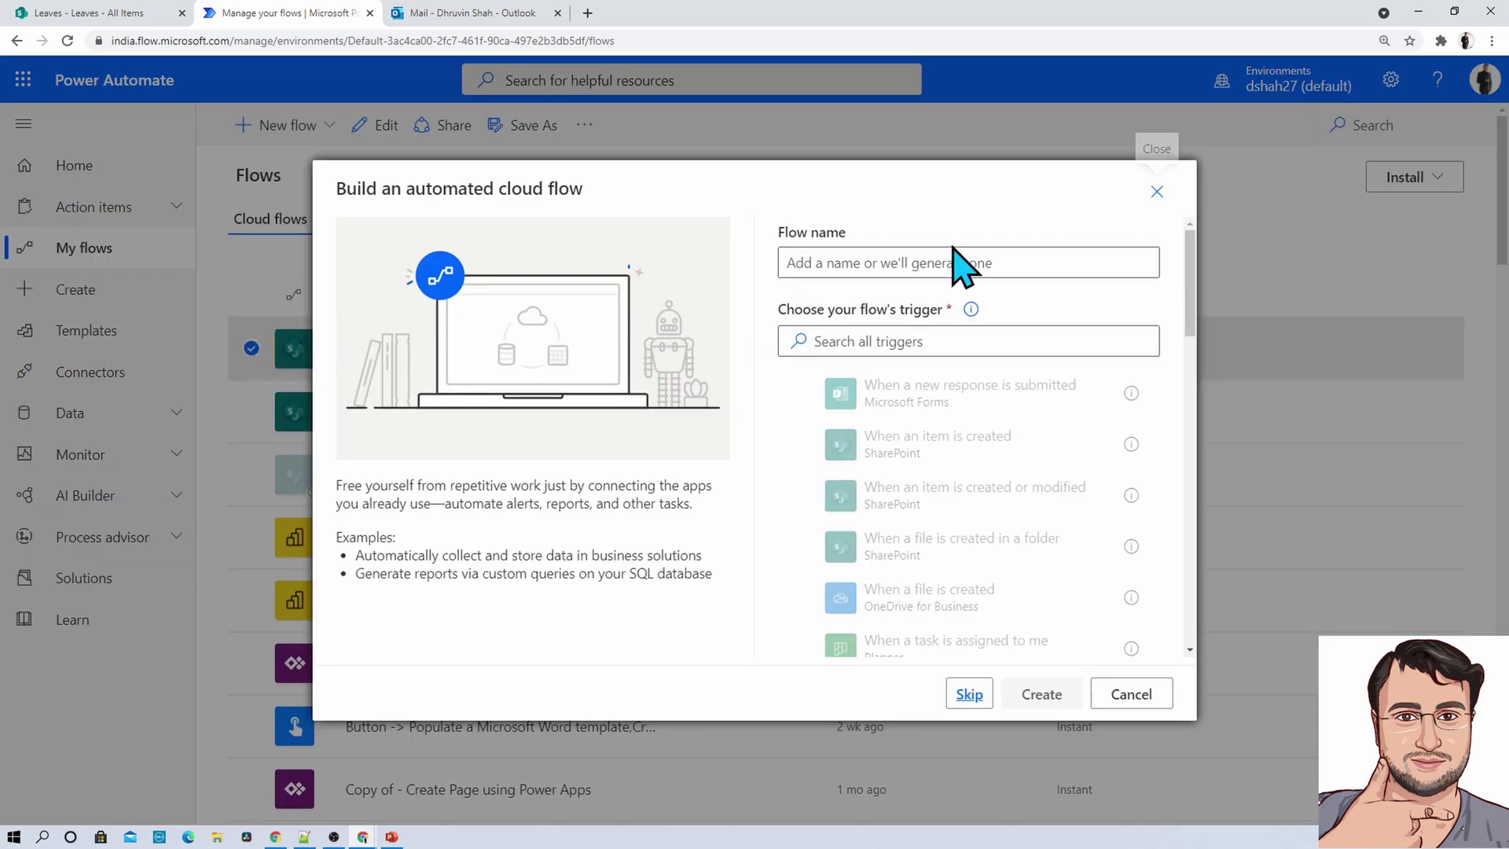
pyautogui.click(933, 453)
pyautogui.click(1045, 694)
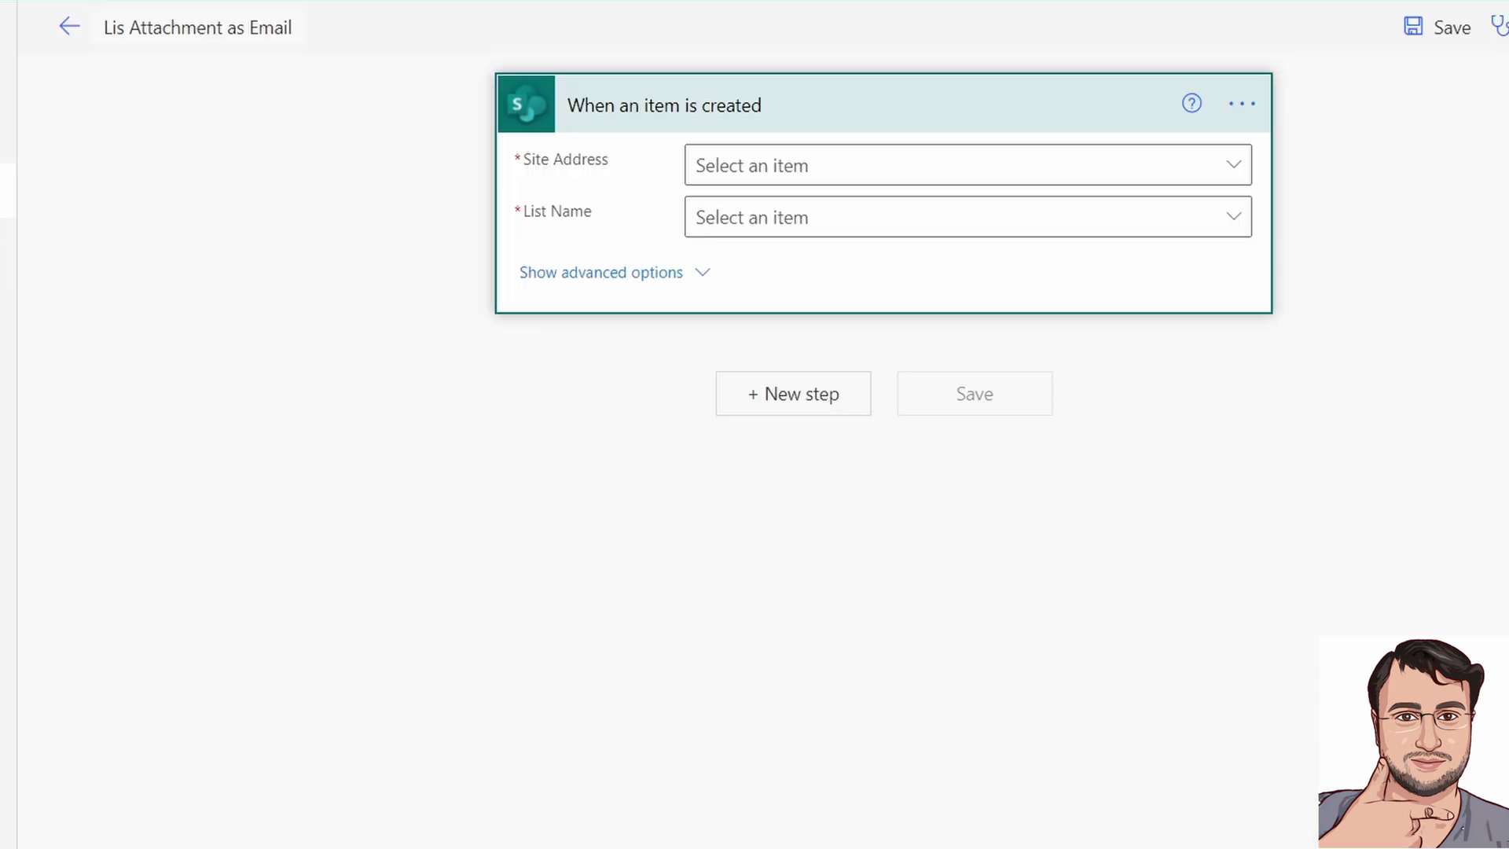
# - Set the trigger's Site Address to Leaves and its List Name to Leaves
pyautogui.click(882, 167)
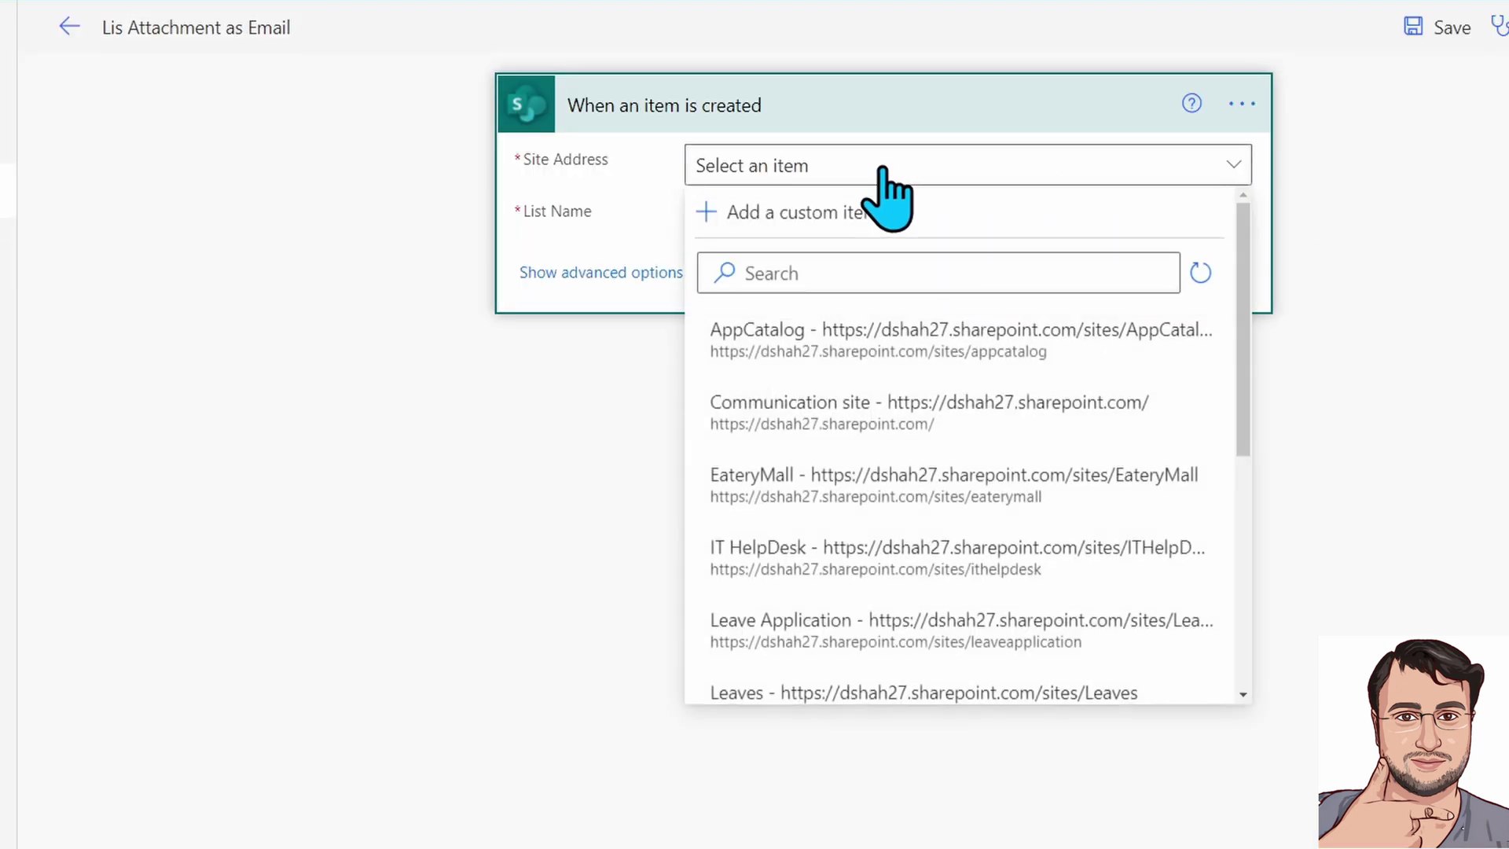
pyautogui.click(857, 271)
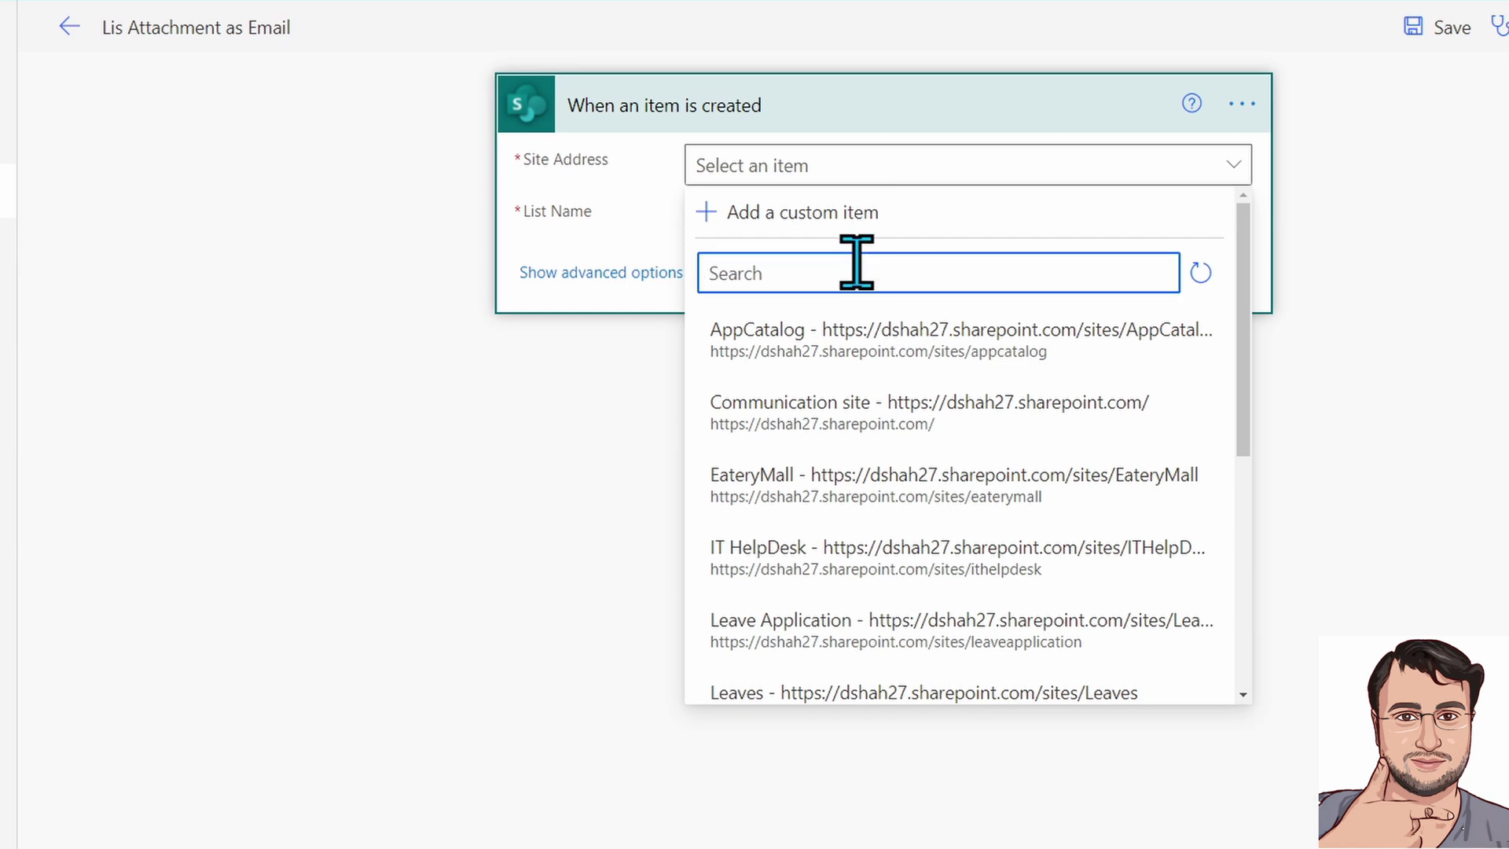
pyautogui.write('lea')
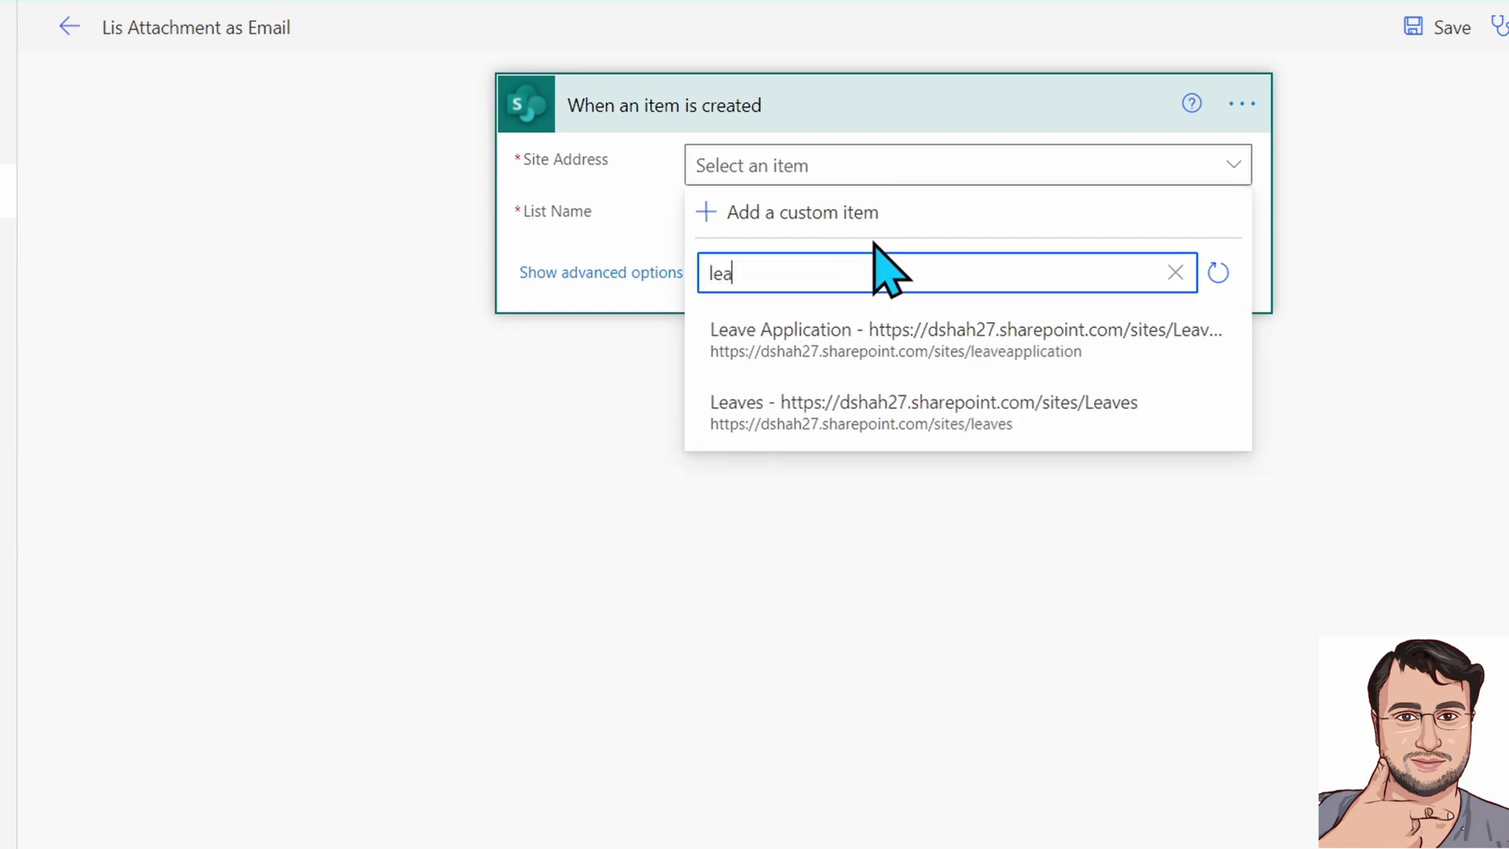
pyautogui.click(862, 405)
pyautogui.click(782, 228)
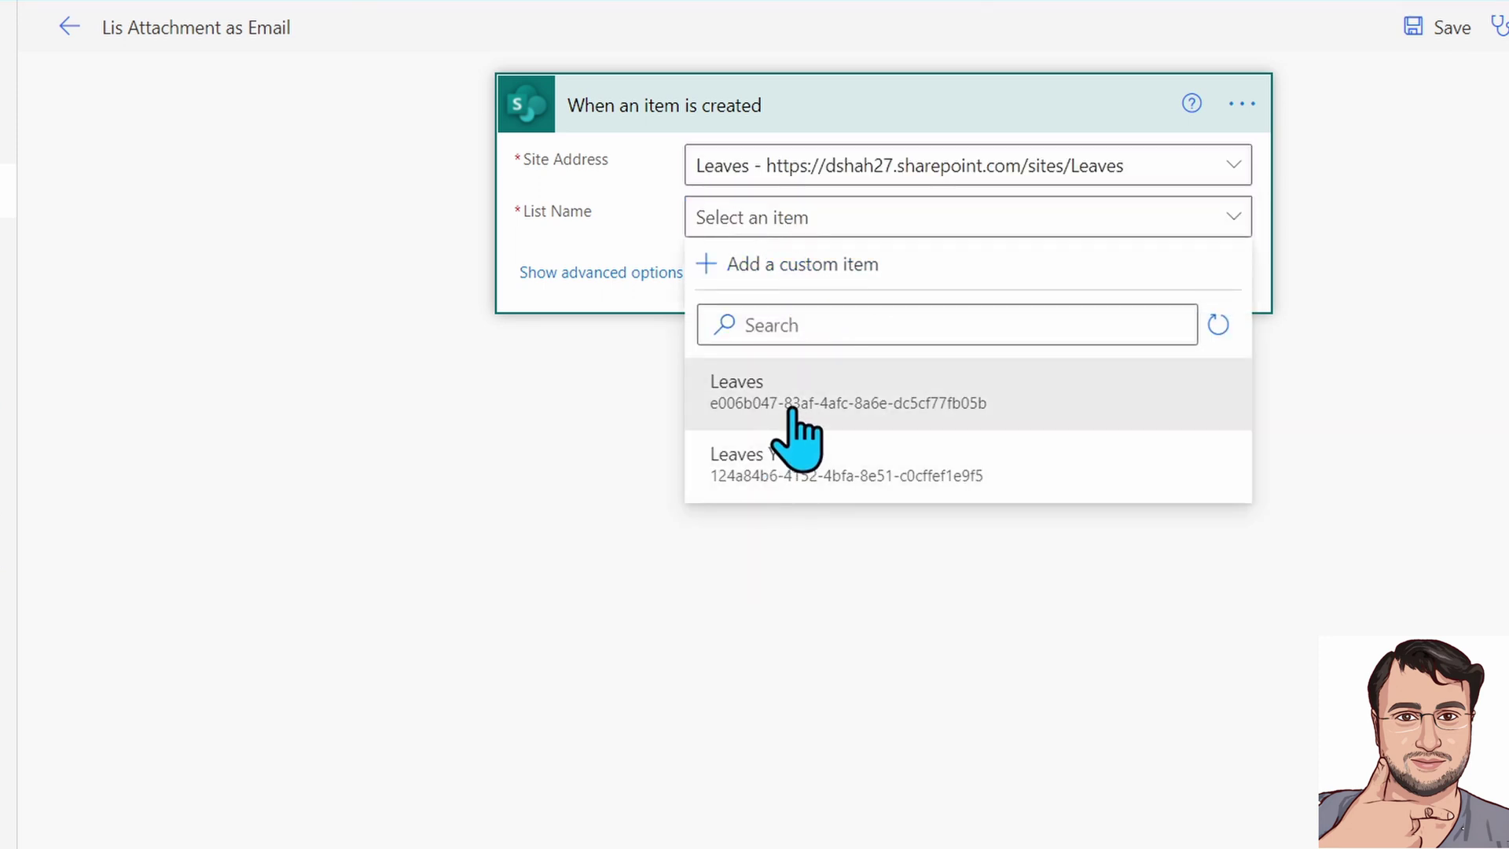
pyautogui.click(795, 424)
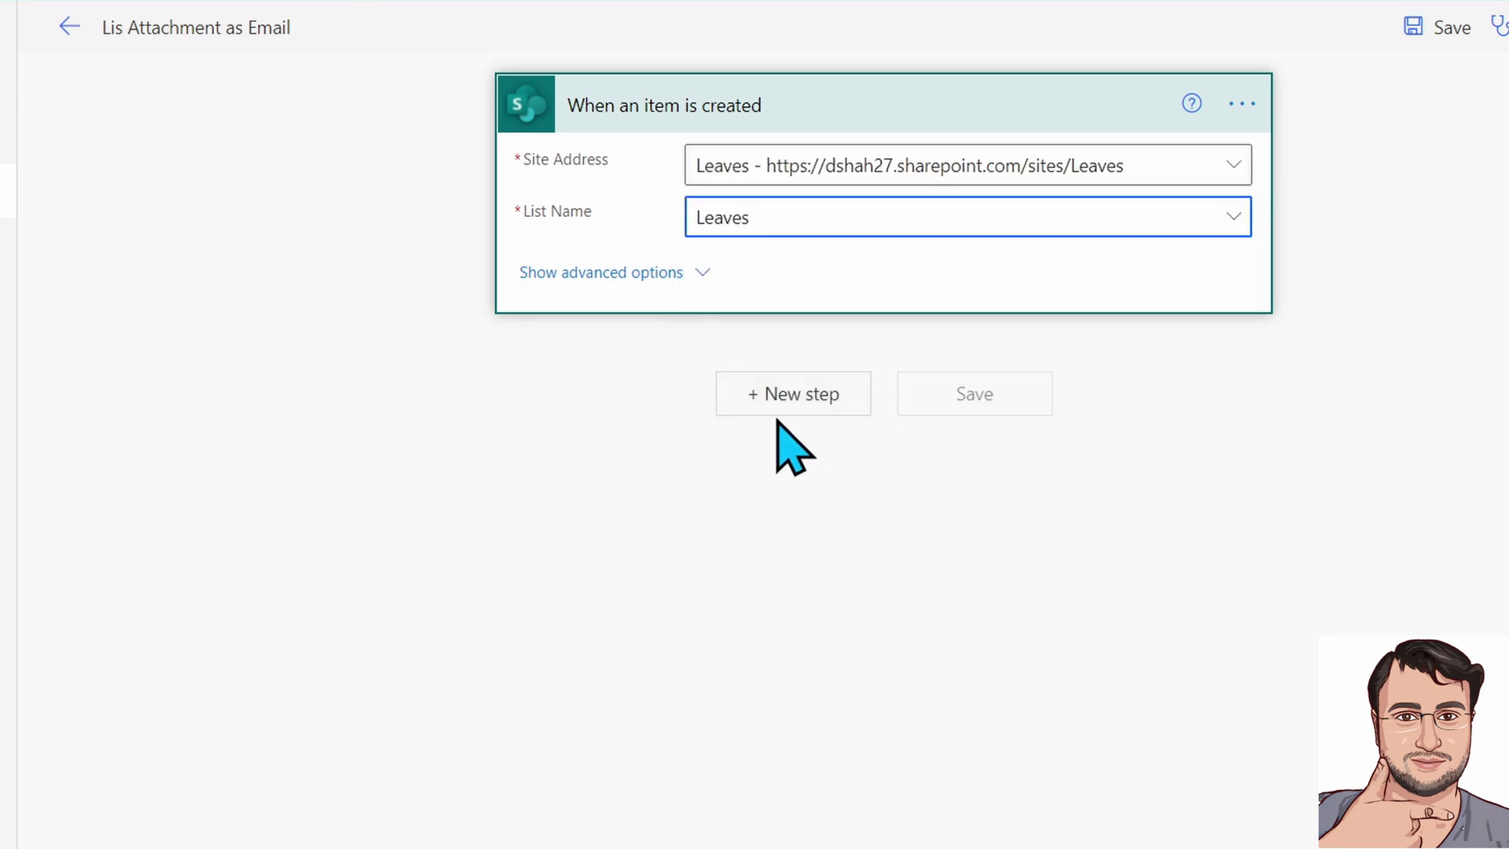
# - Add a SharePoint Get attachments step using the Leaves site and Leaves list
pyautogui.click(784, 407)
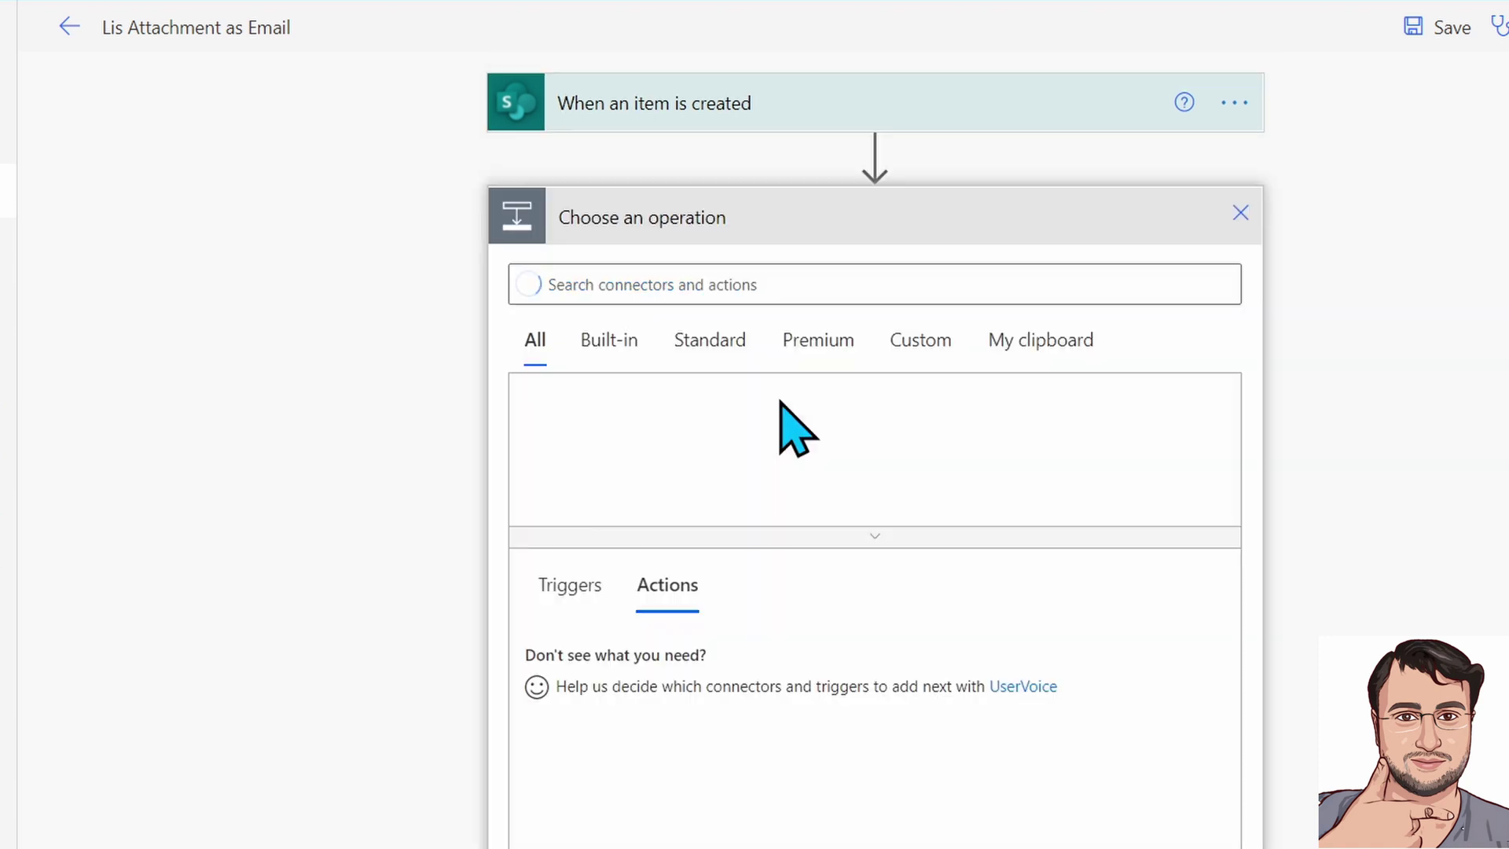
pyautogui.write('ge')
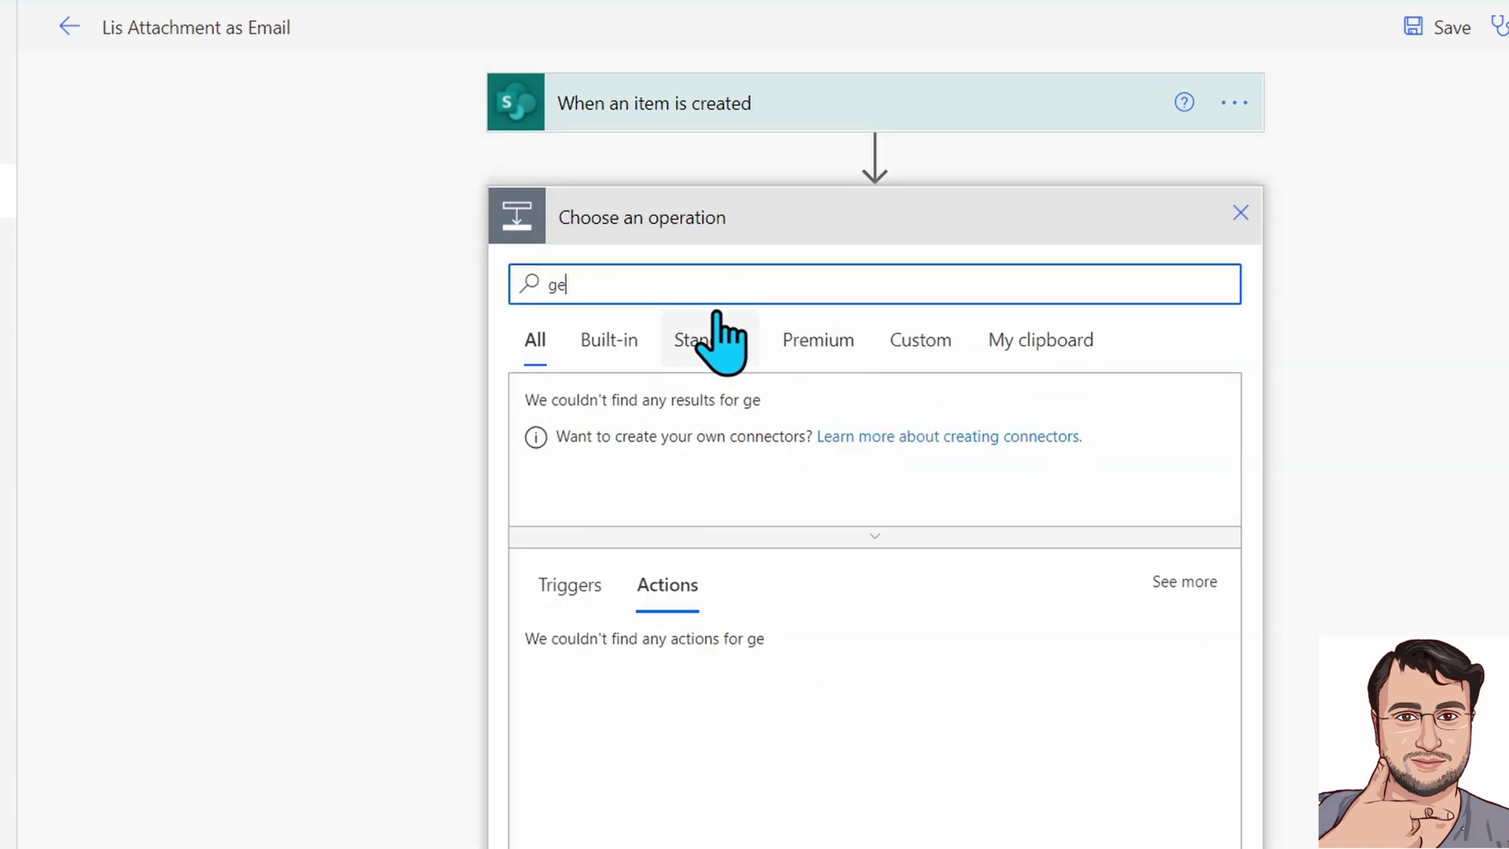
pyautogui.write('t atach')
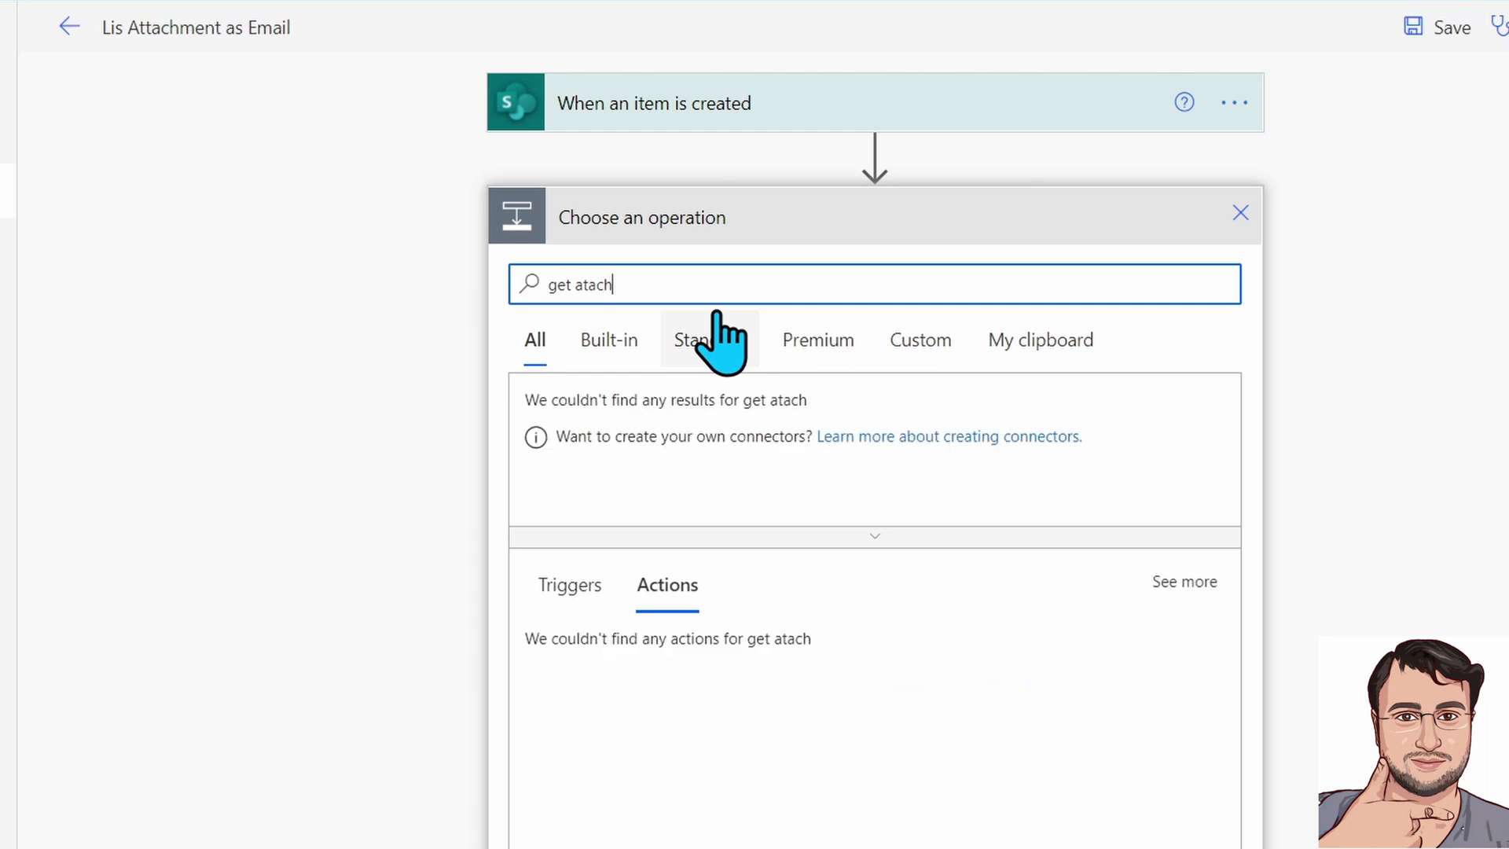
pyautogui.write('ments')
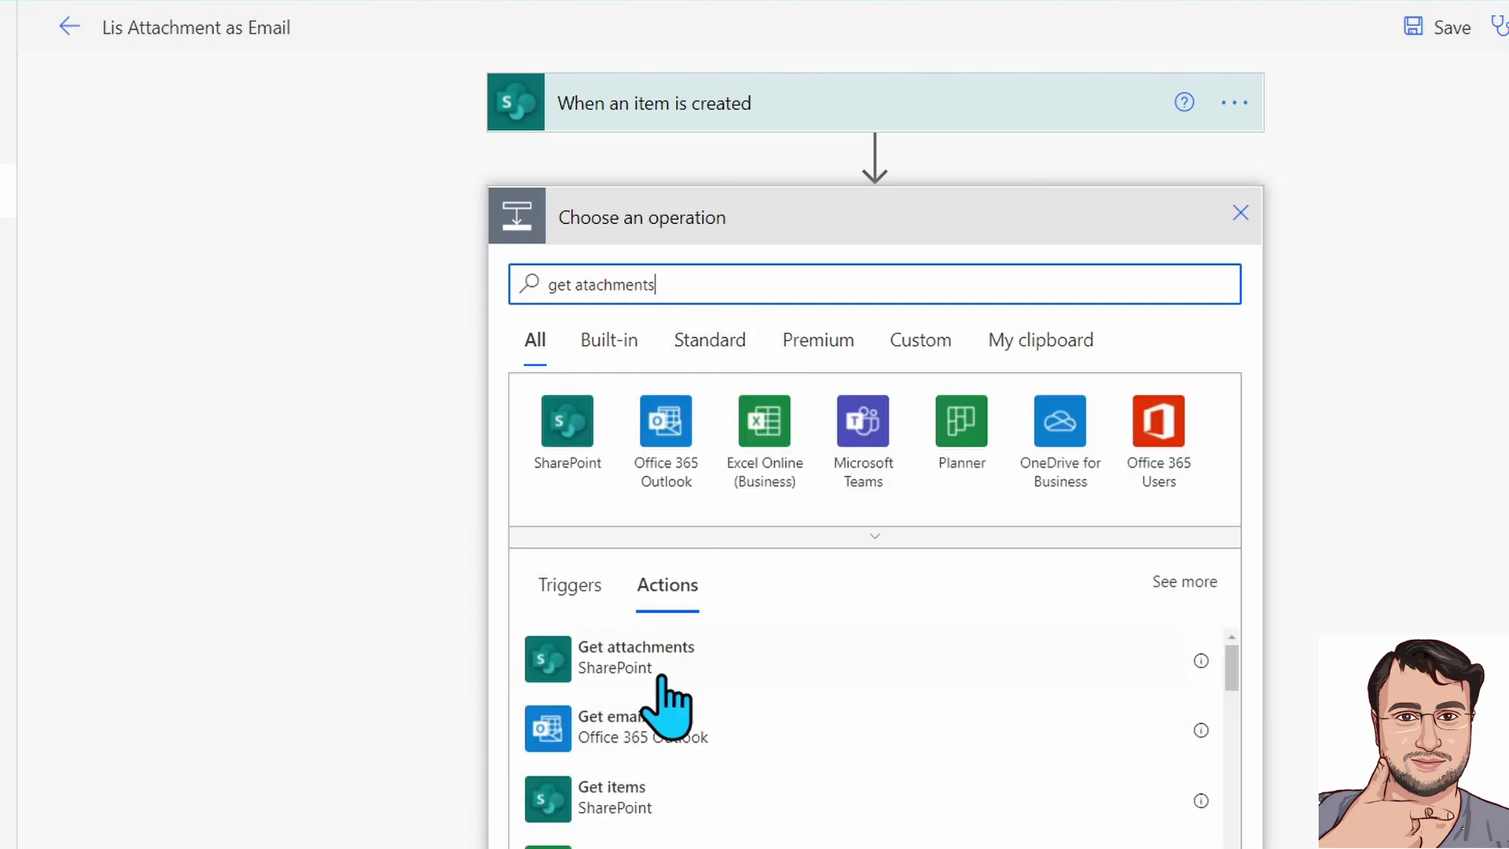
pyautogui.click(675, 666)
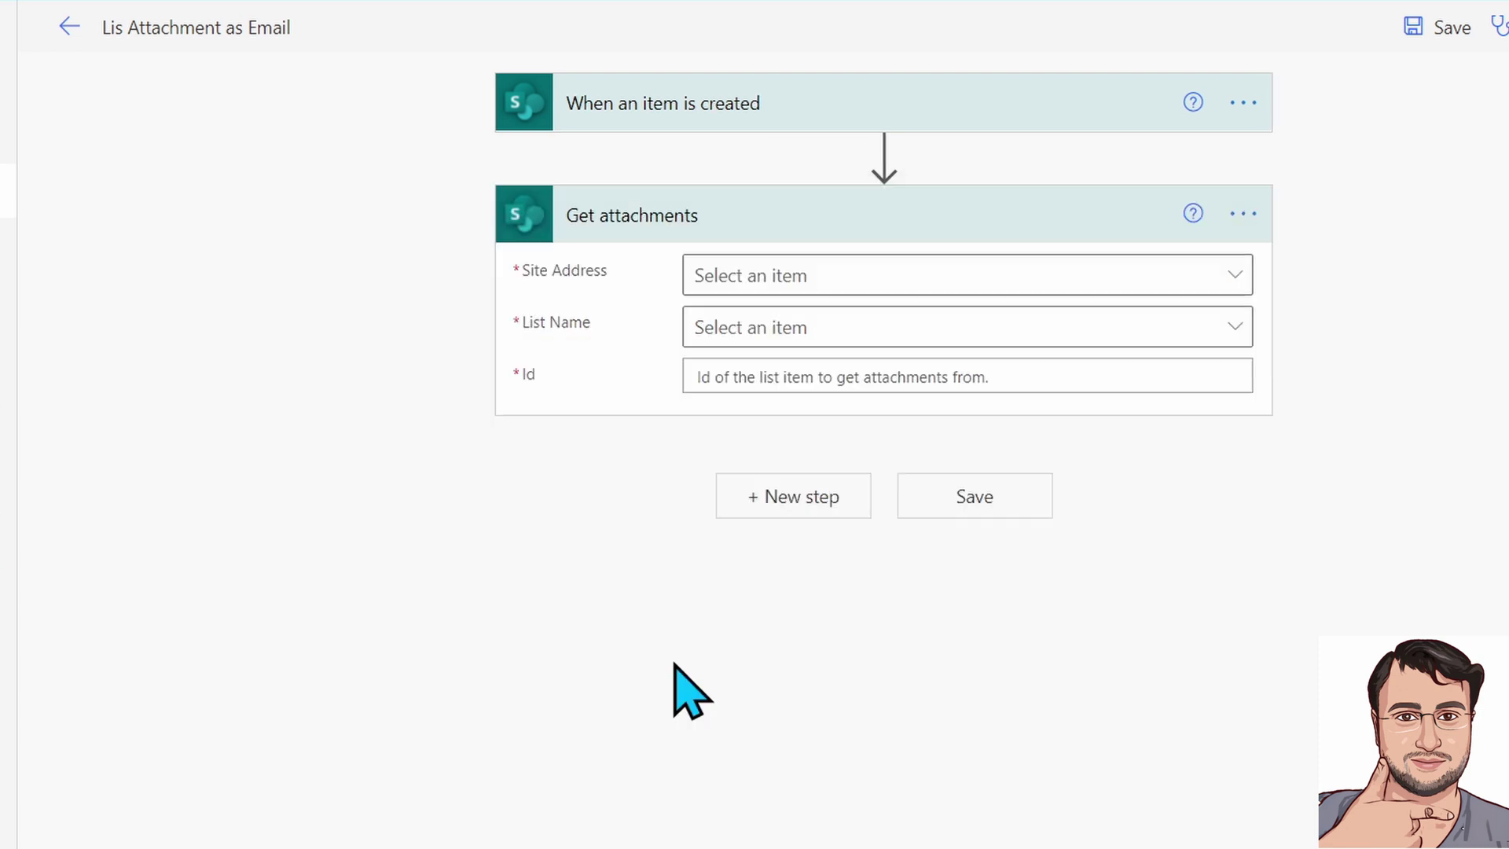
pyautogui.click(753, 274)
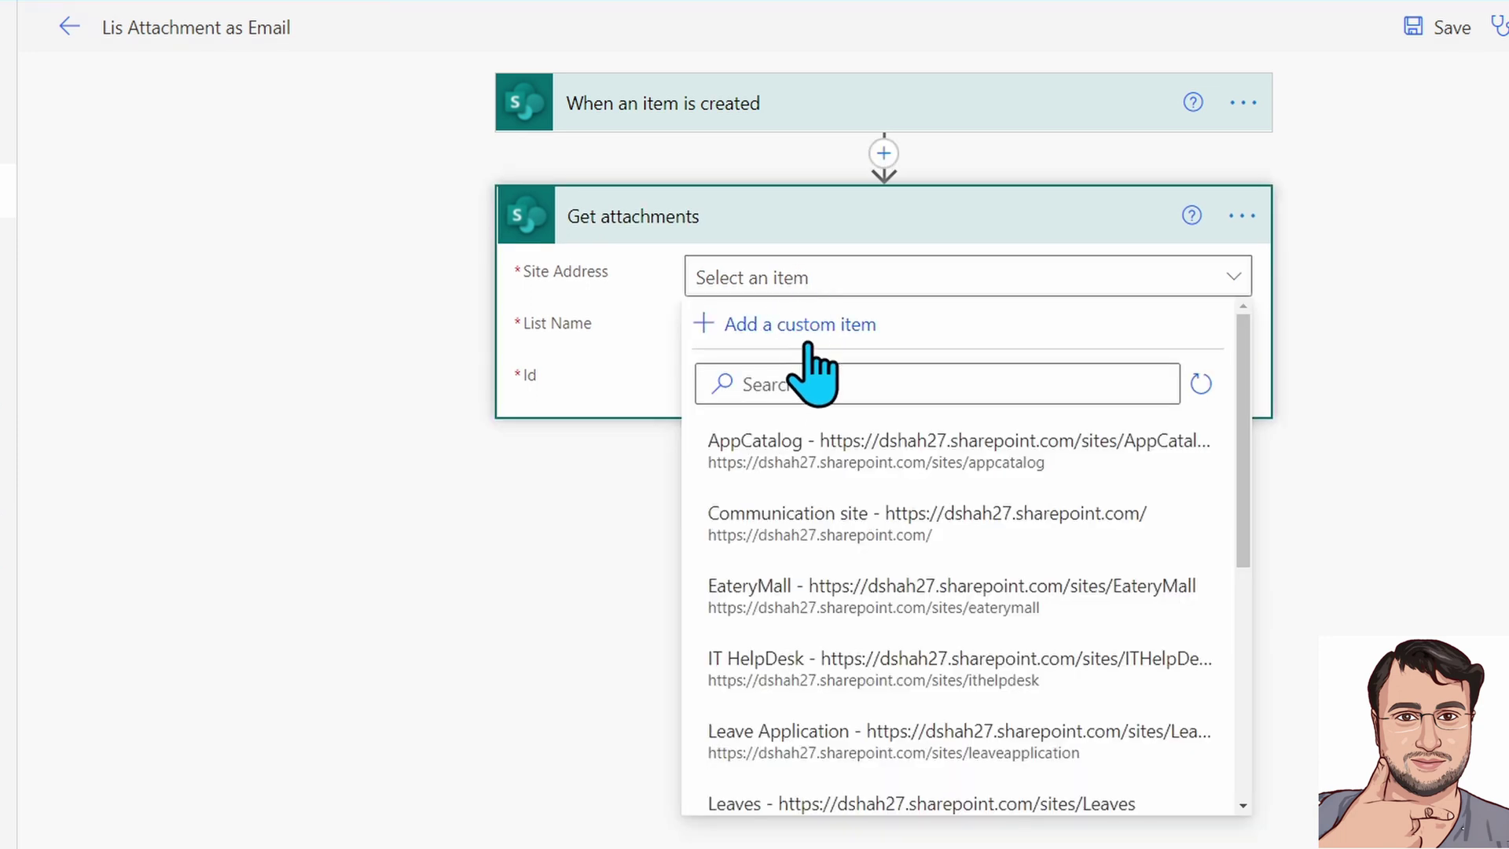
pyautogui.click(803, 809)
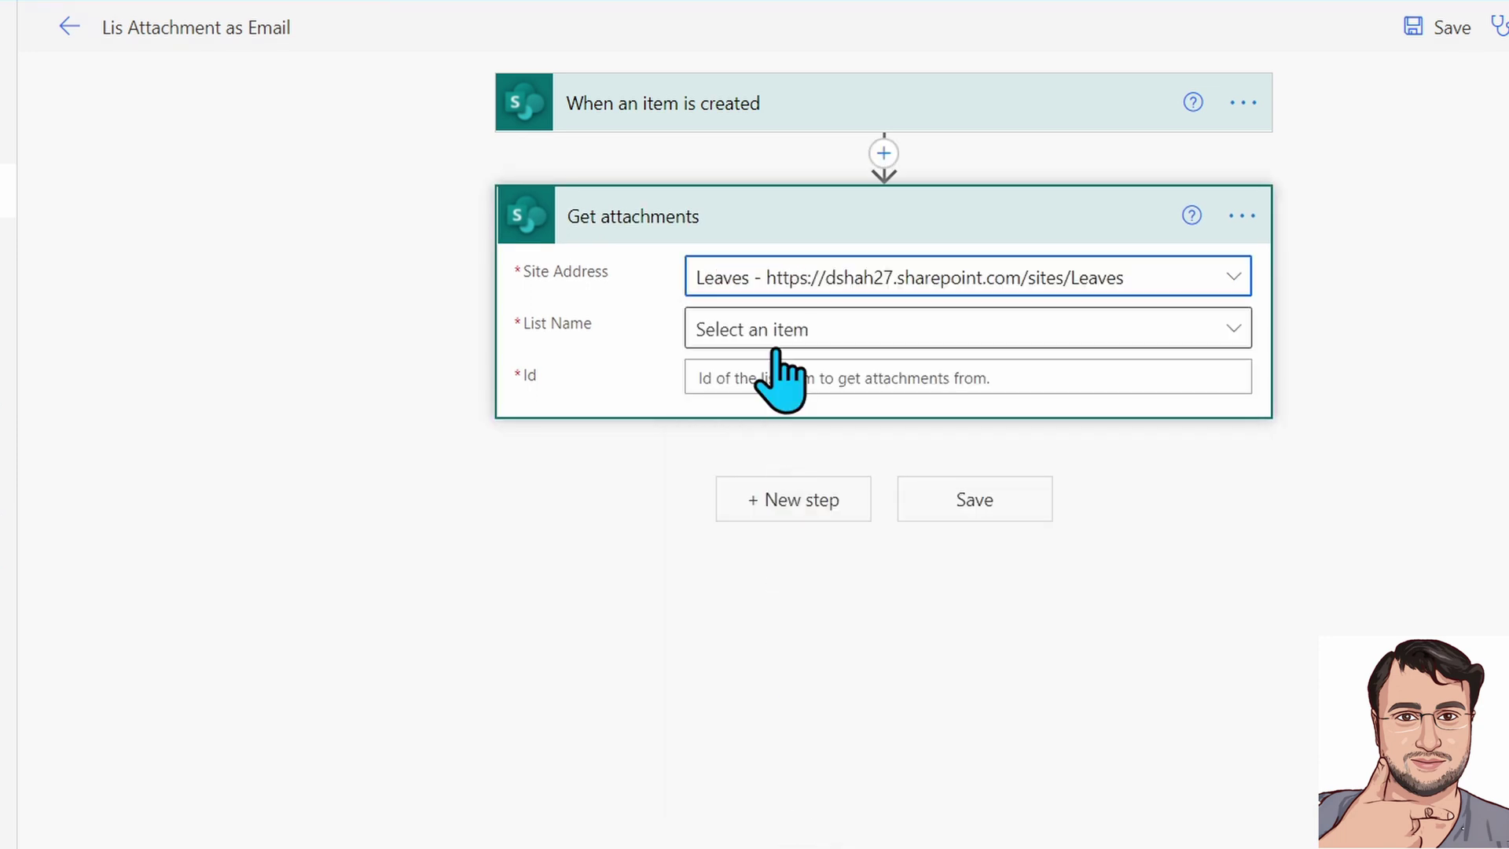
pyautogui.click(774, 340)
pyautogui.click(791, 514)
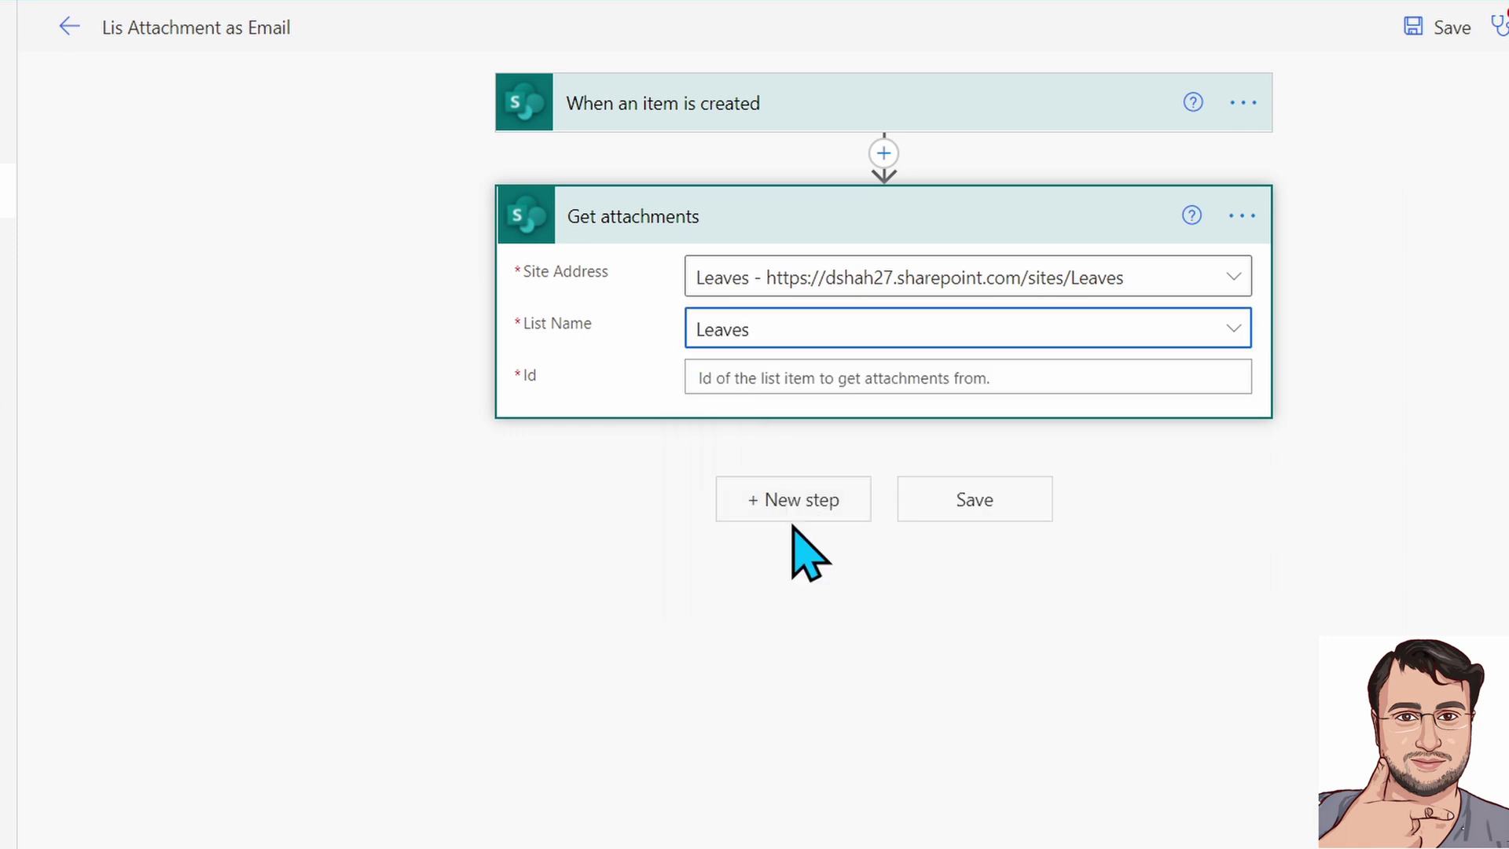
# - Fill the Get attachments Id with the trigger's ID dynamic value
pyautogui.click(717, 379)
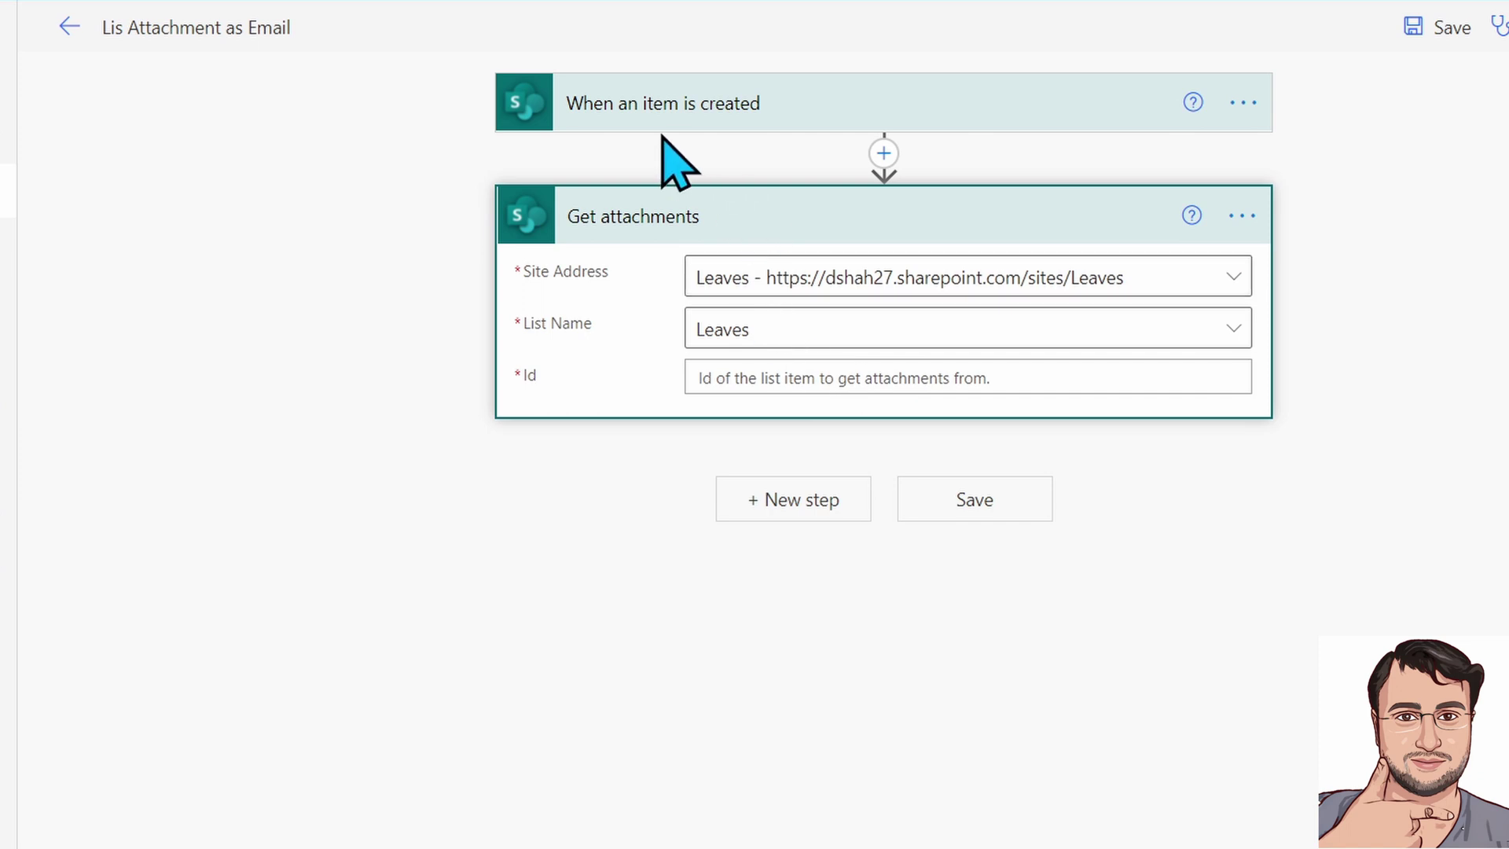
pyautogui.click(715, 376)
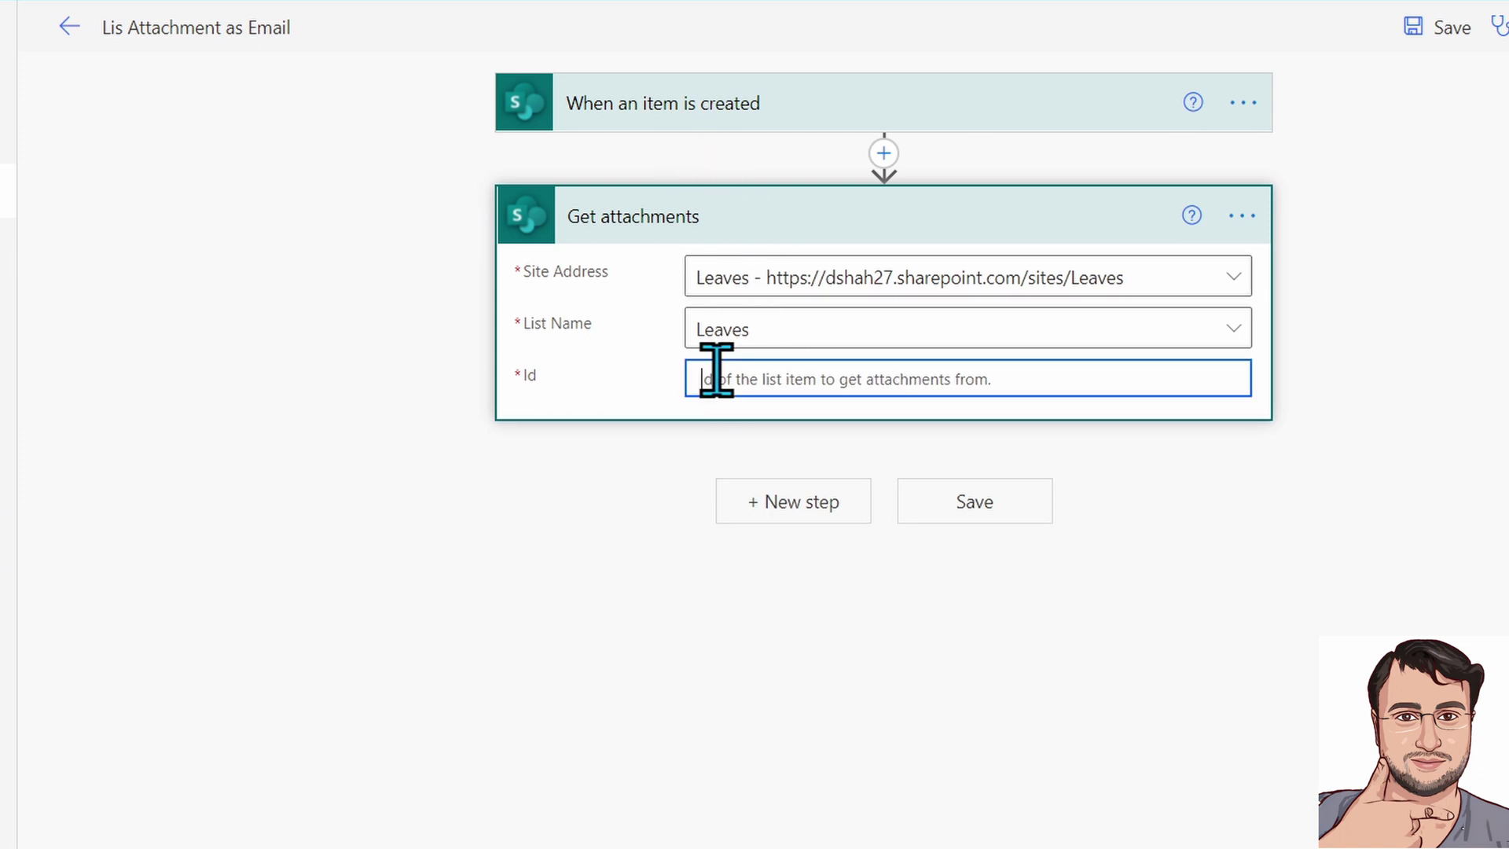
pyautogui.click(1197, 349)
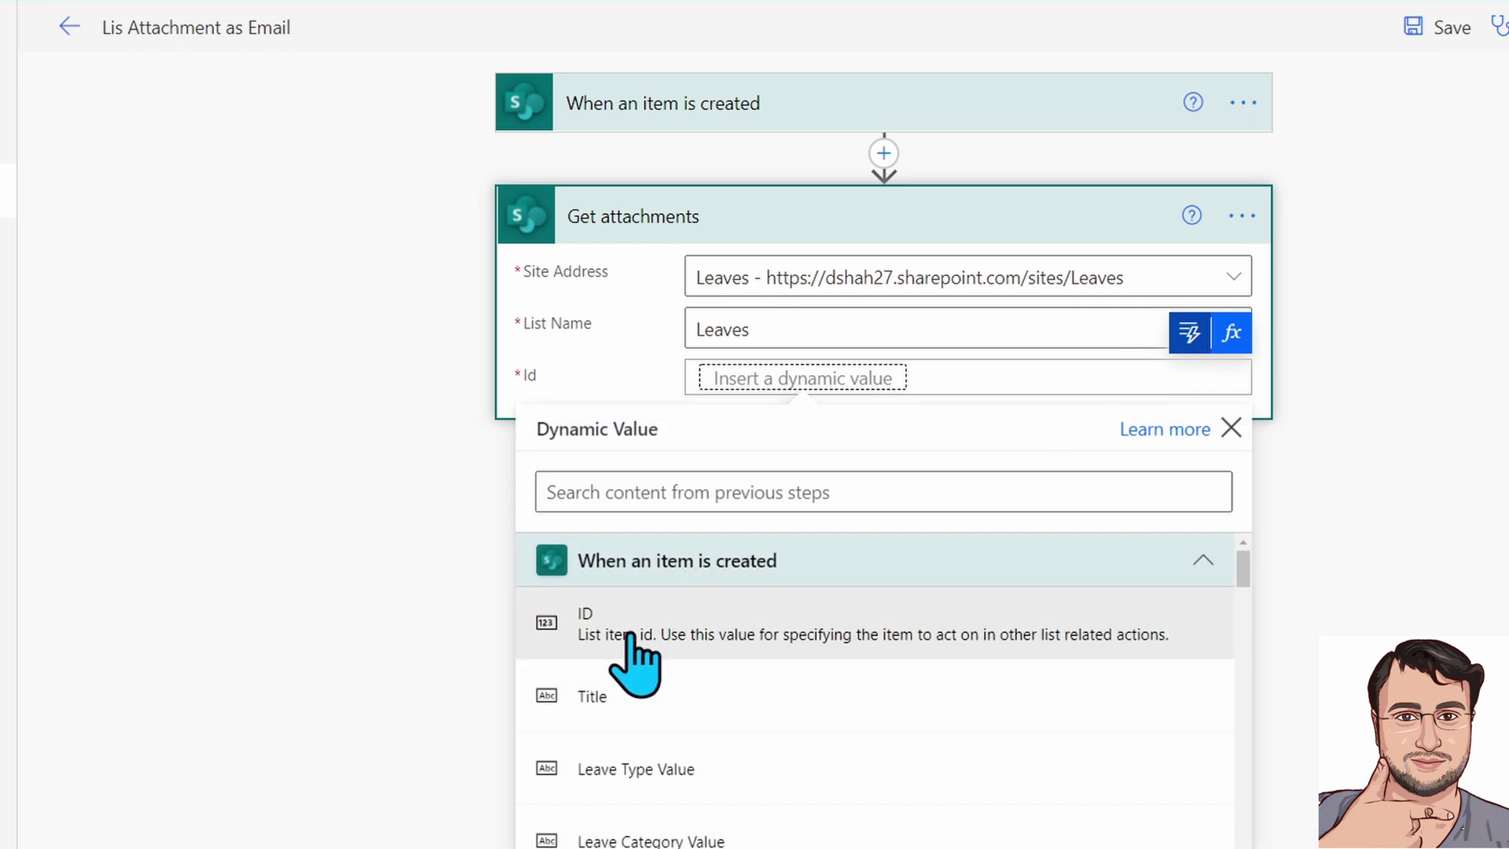
pyautogui.click(629, 633)
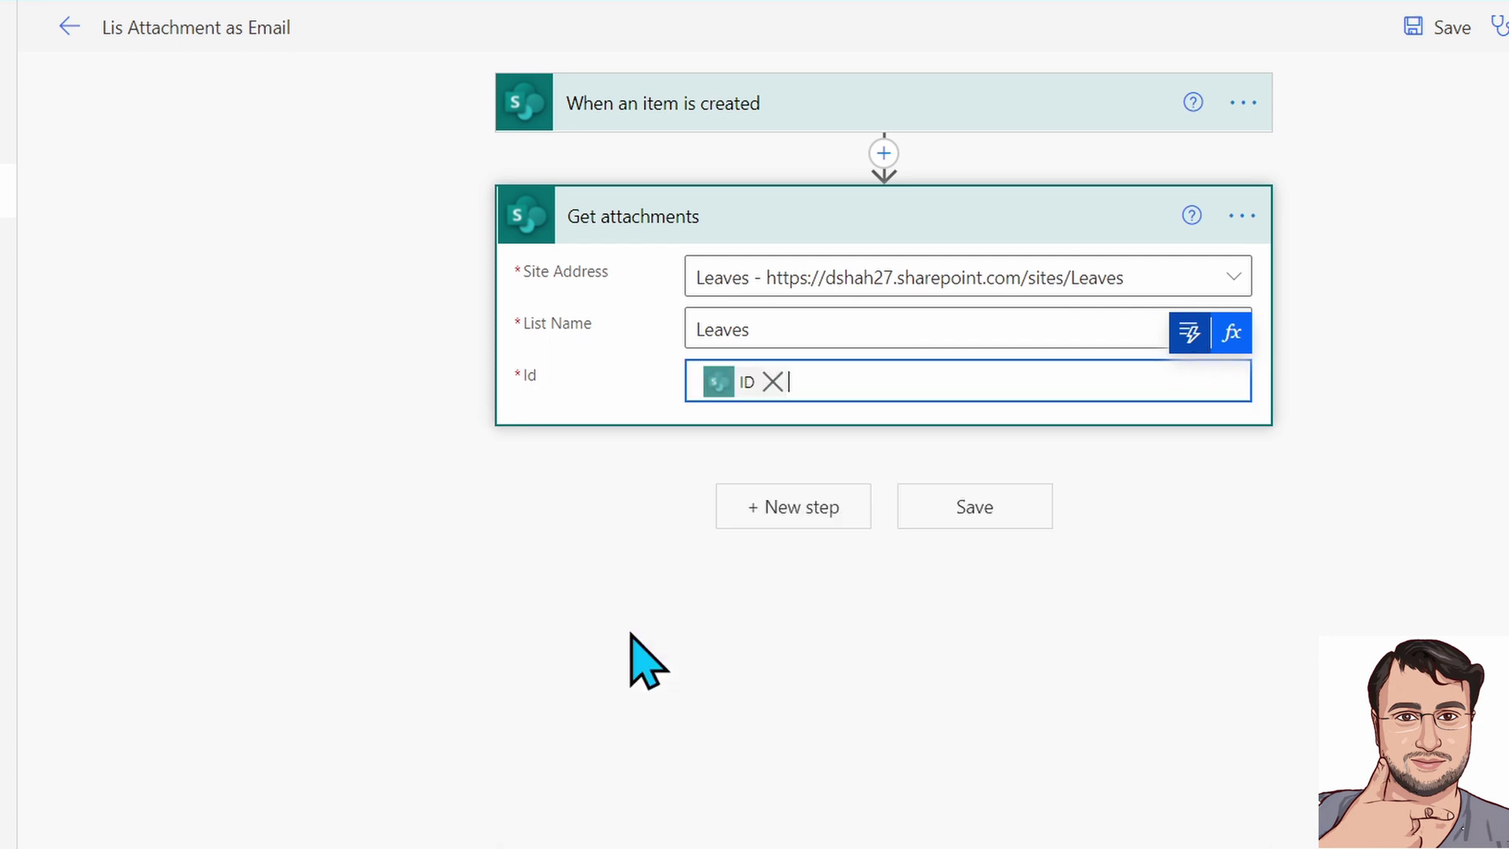
pyautogui.click(794, 510)
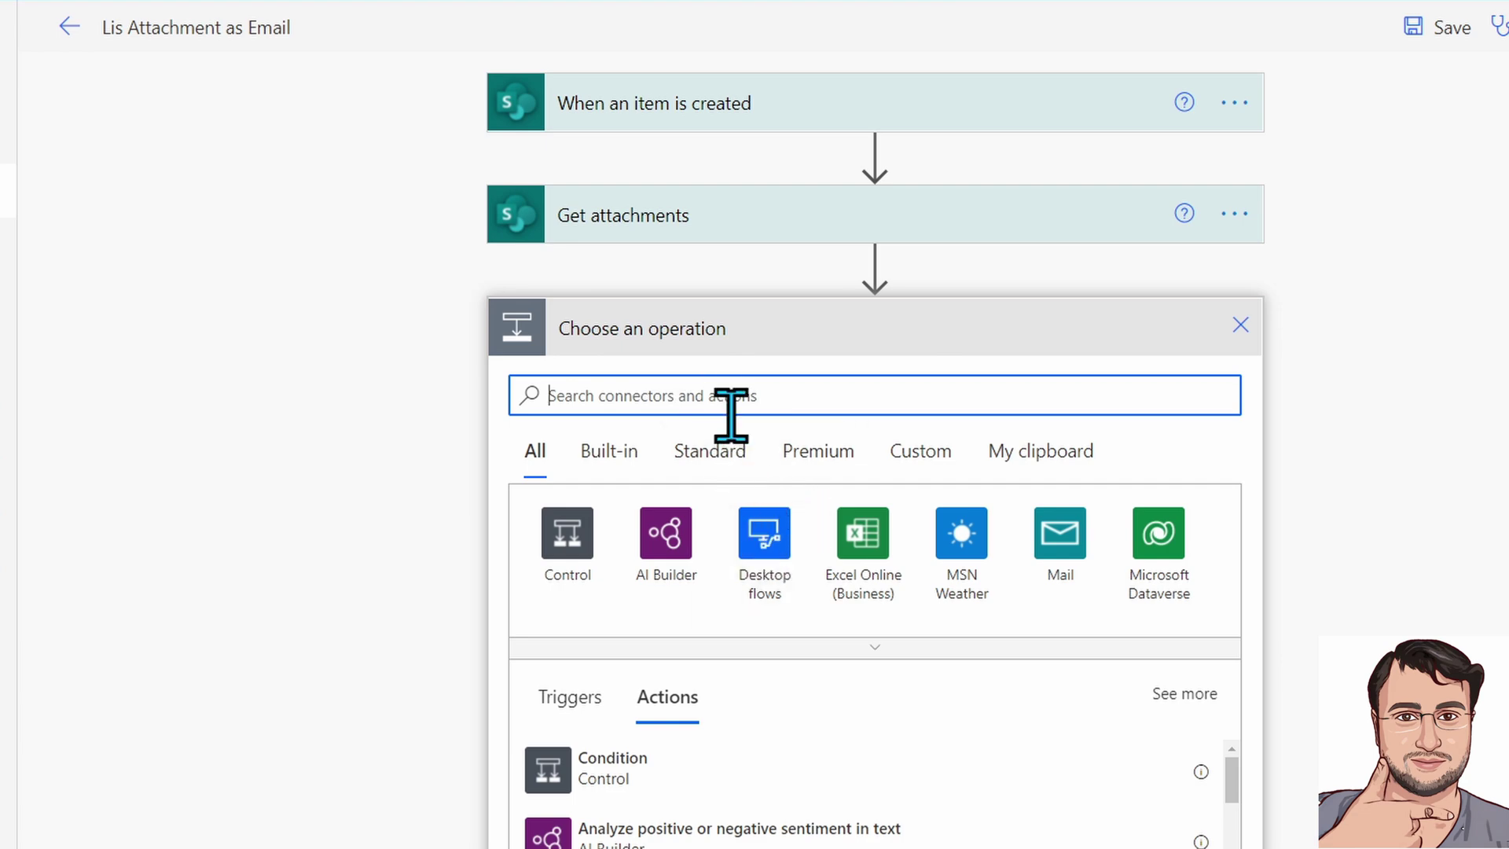
# - Add an Initialize variable step named FileAttachentContent with type Array
pyautogui.write('initial')
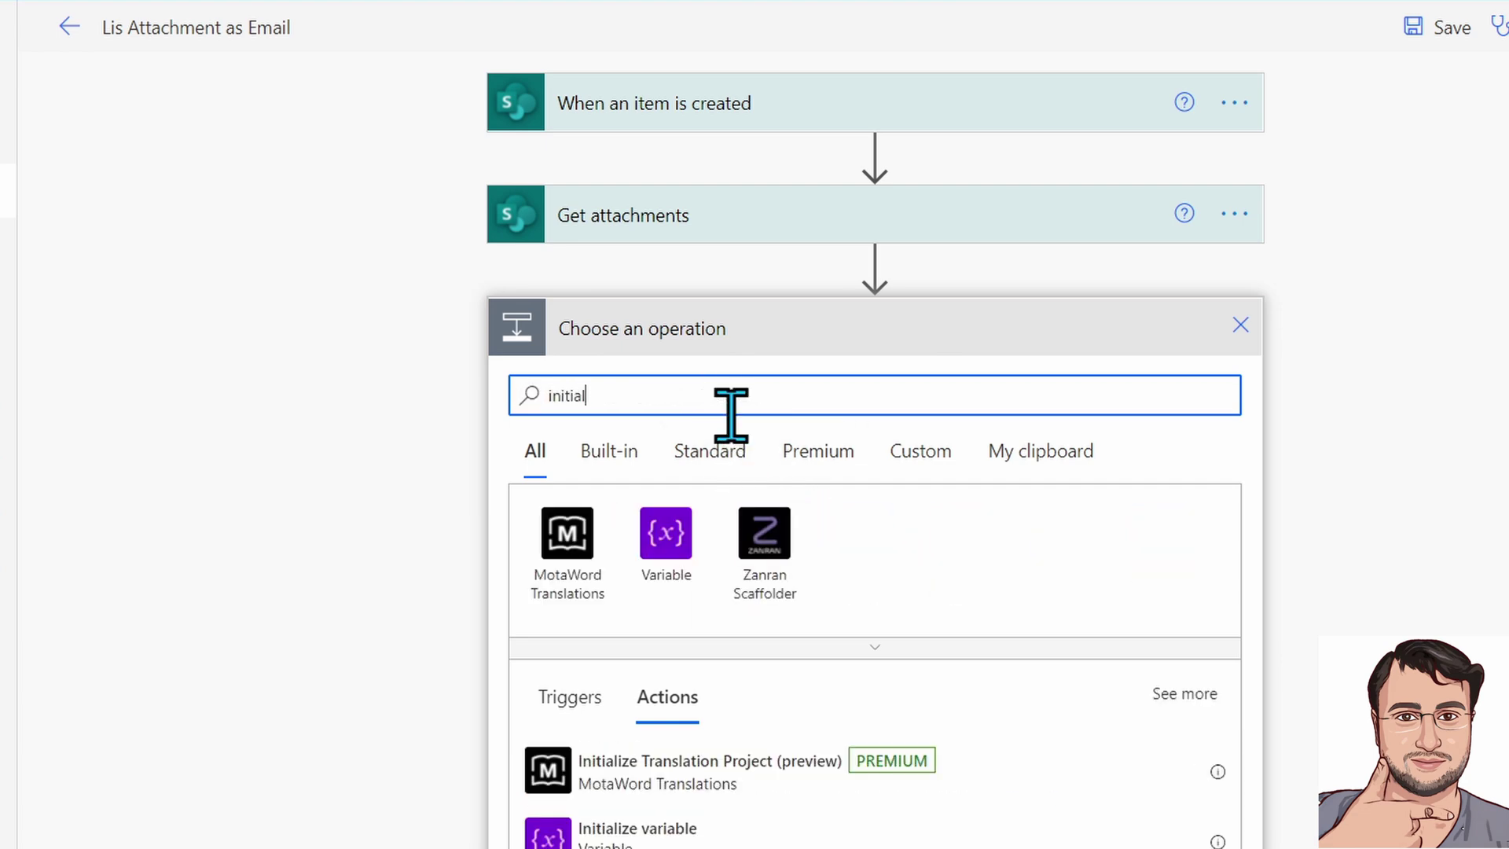
pyautogui.click(649, 833)
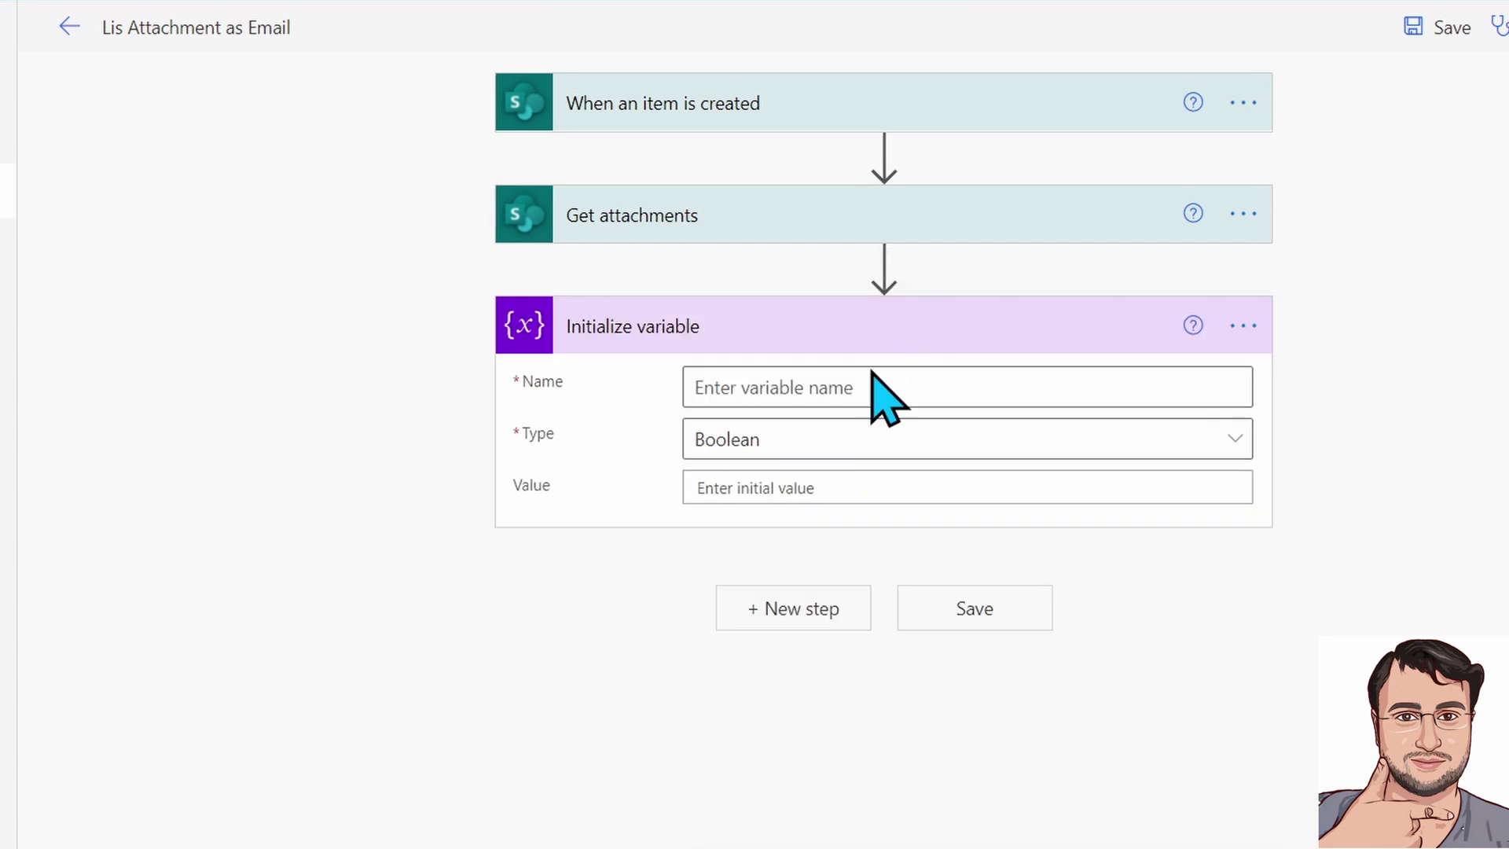
pyautogui.click(834, 396)
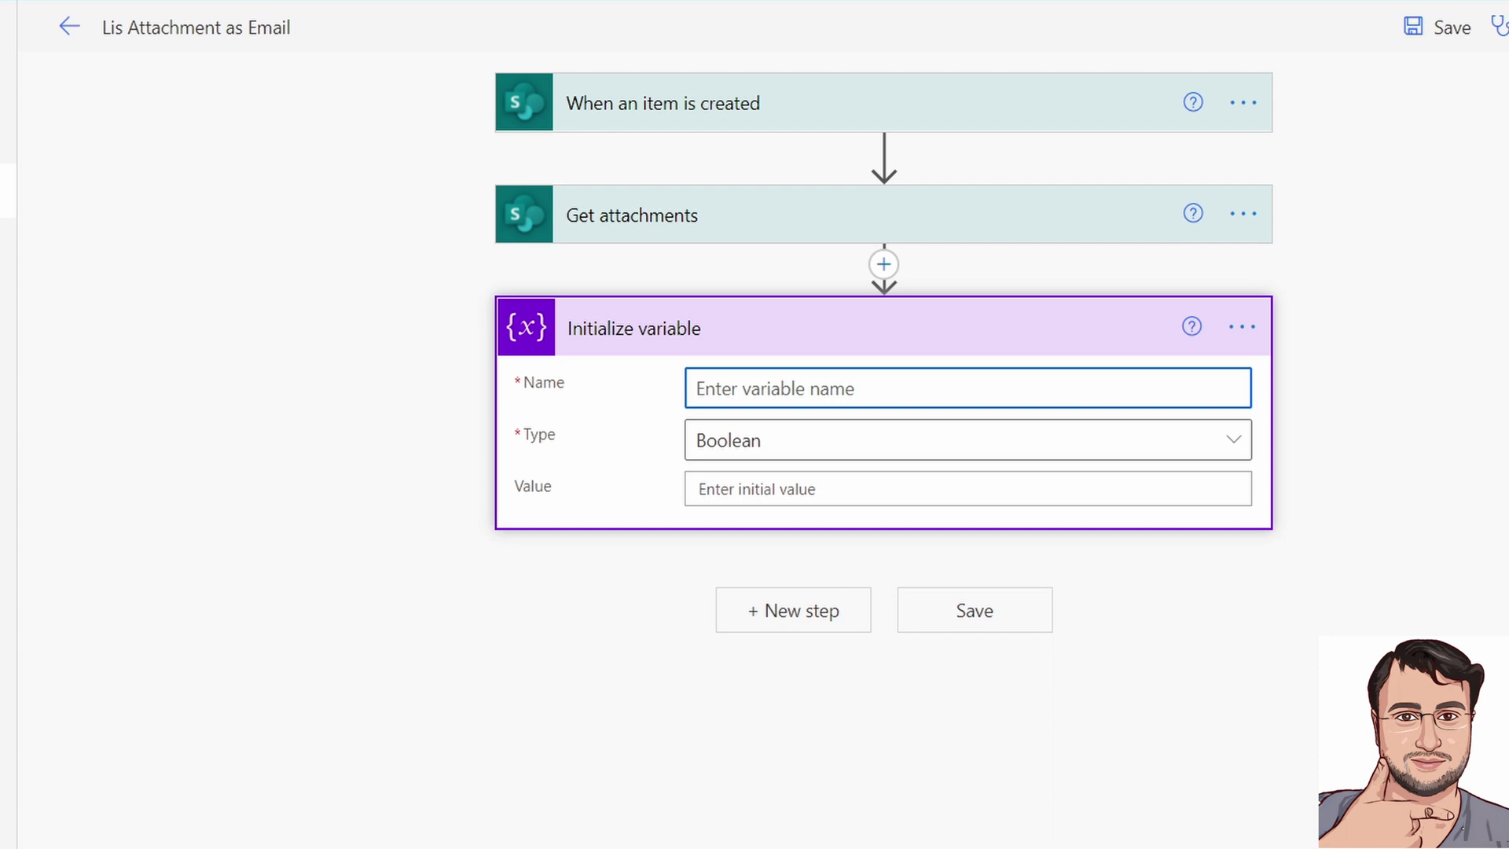
pyautogui.write('FileAttachentContent')
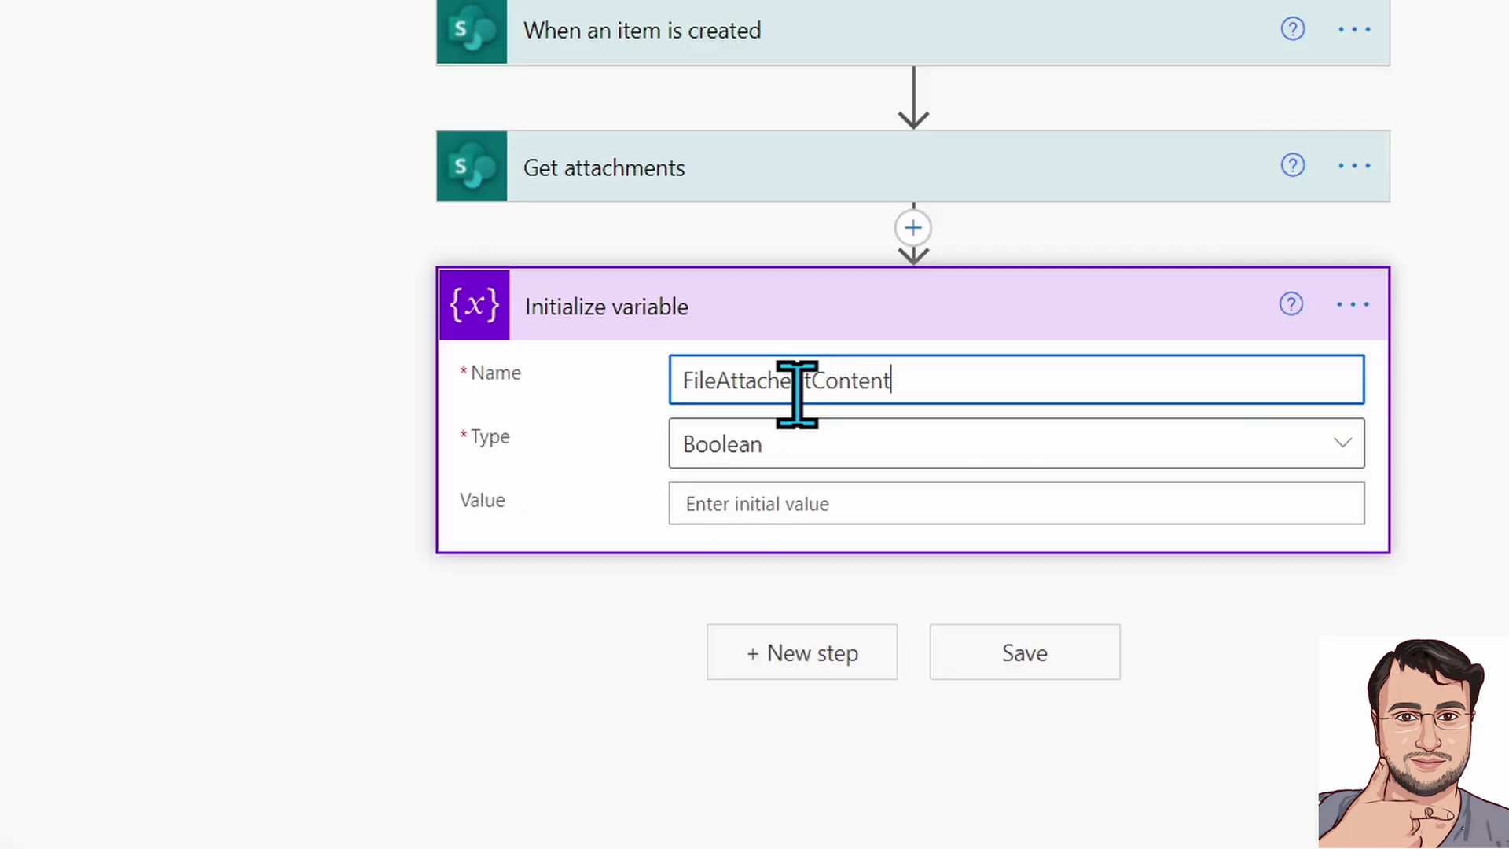
pyautogui.click(806, 444)
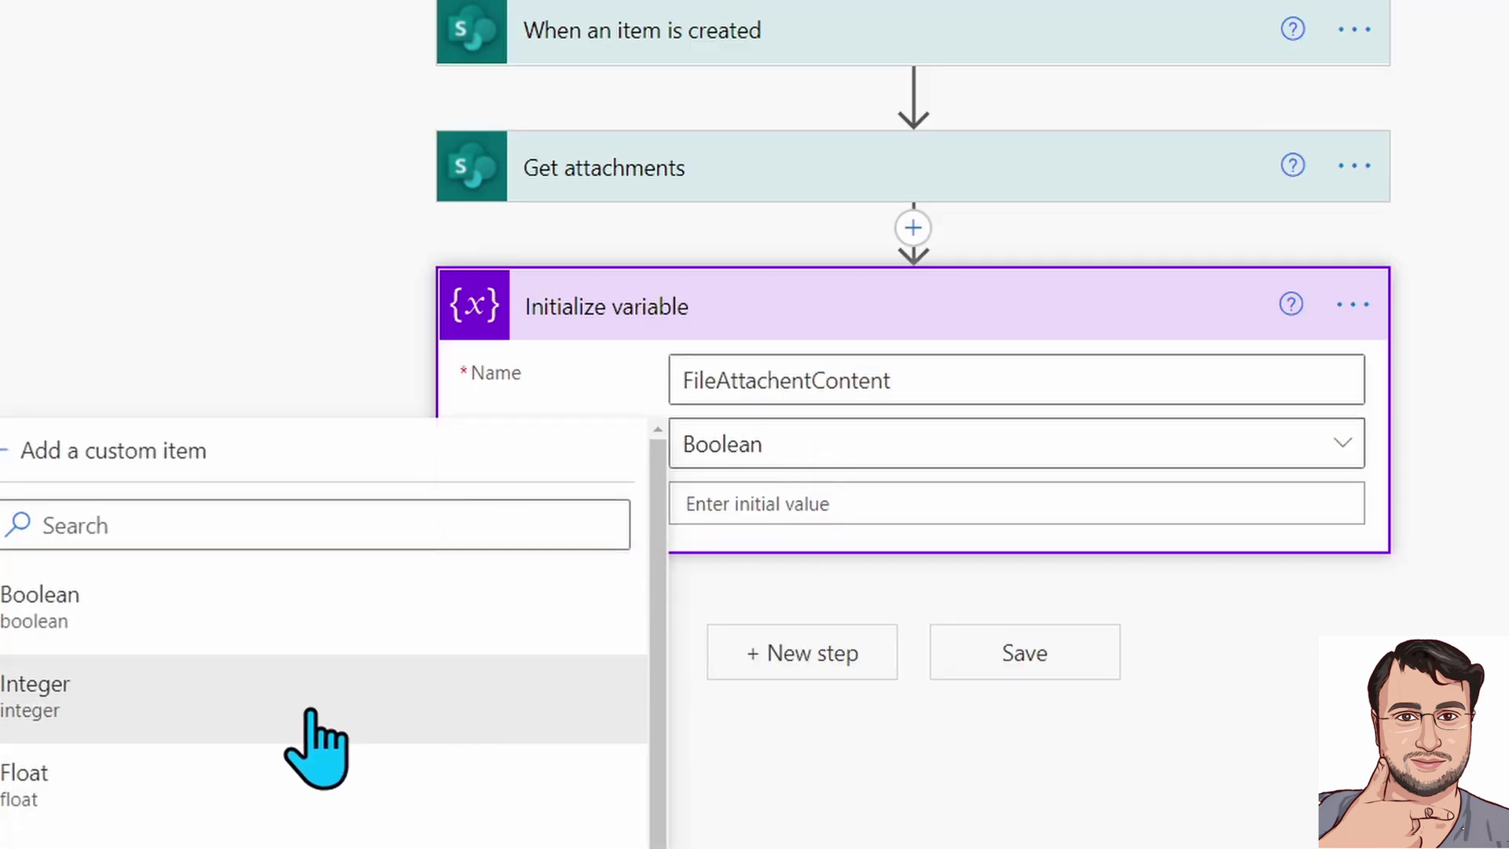
pyautogui.scroll(-1, 330, 629)
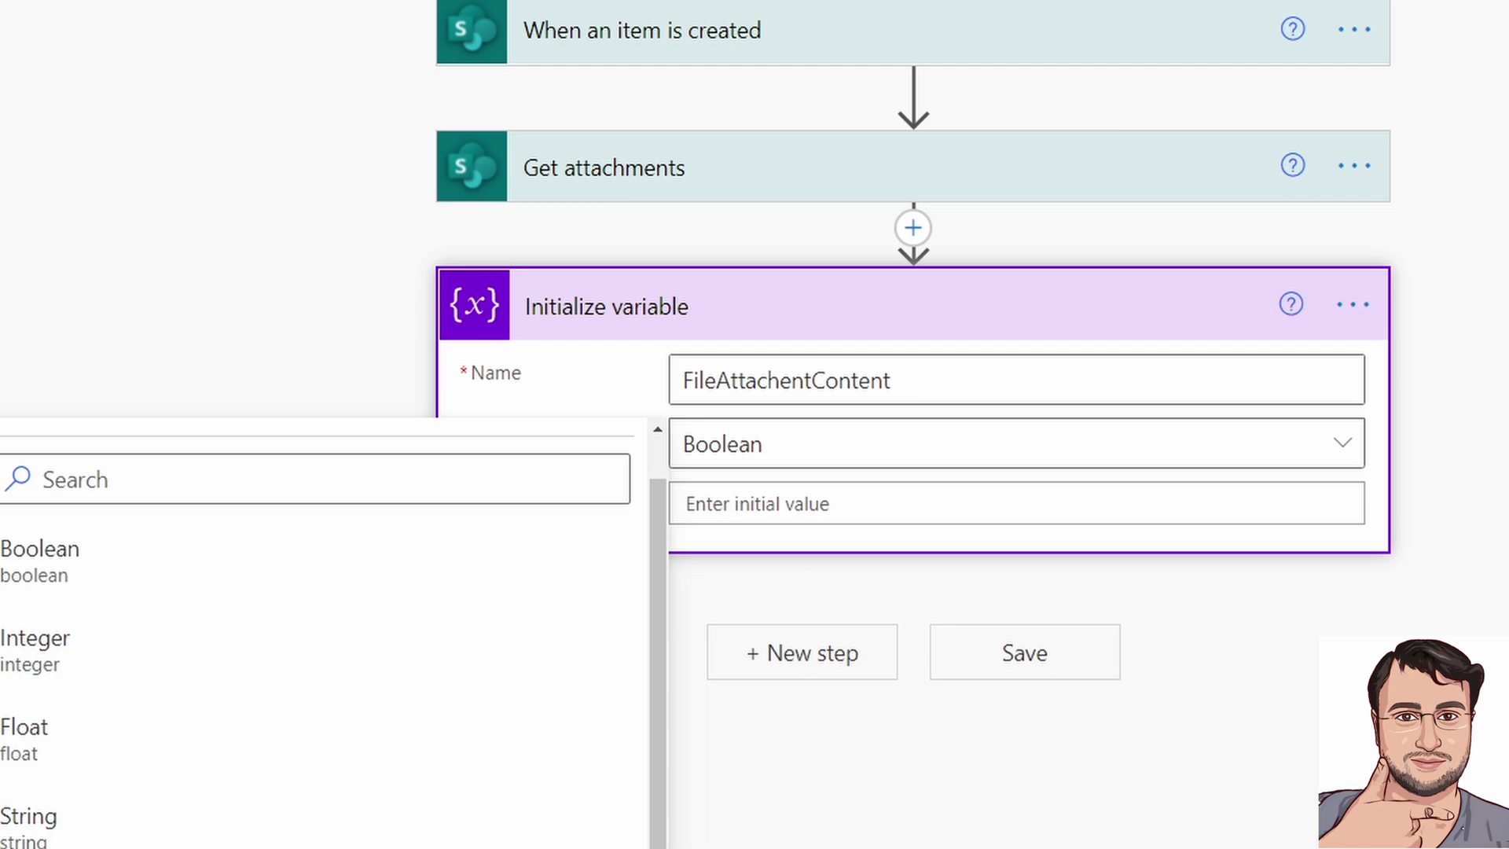
pyautogui.click(47, 829)
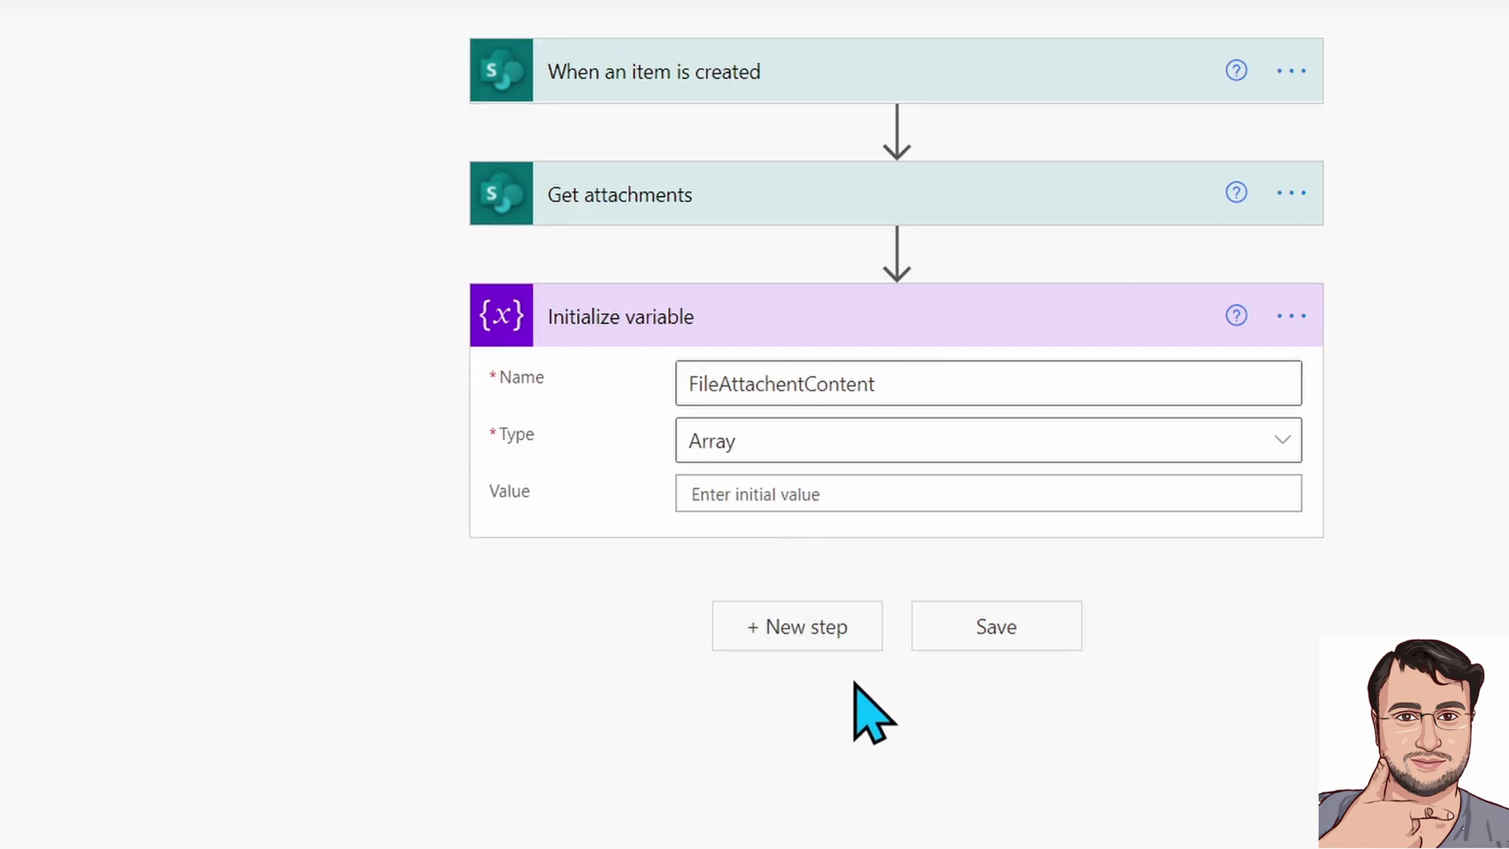
pyautogui.click(813, 627)
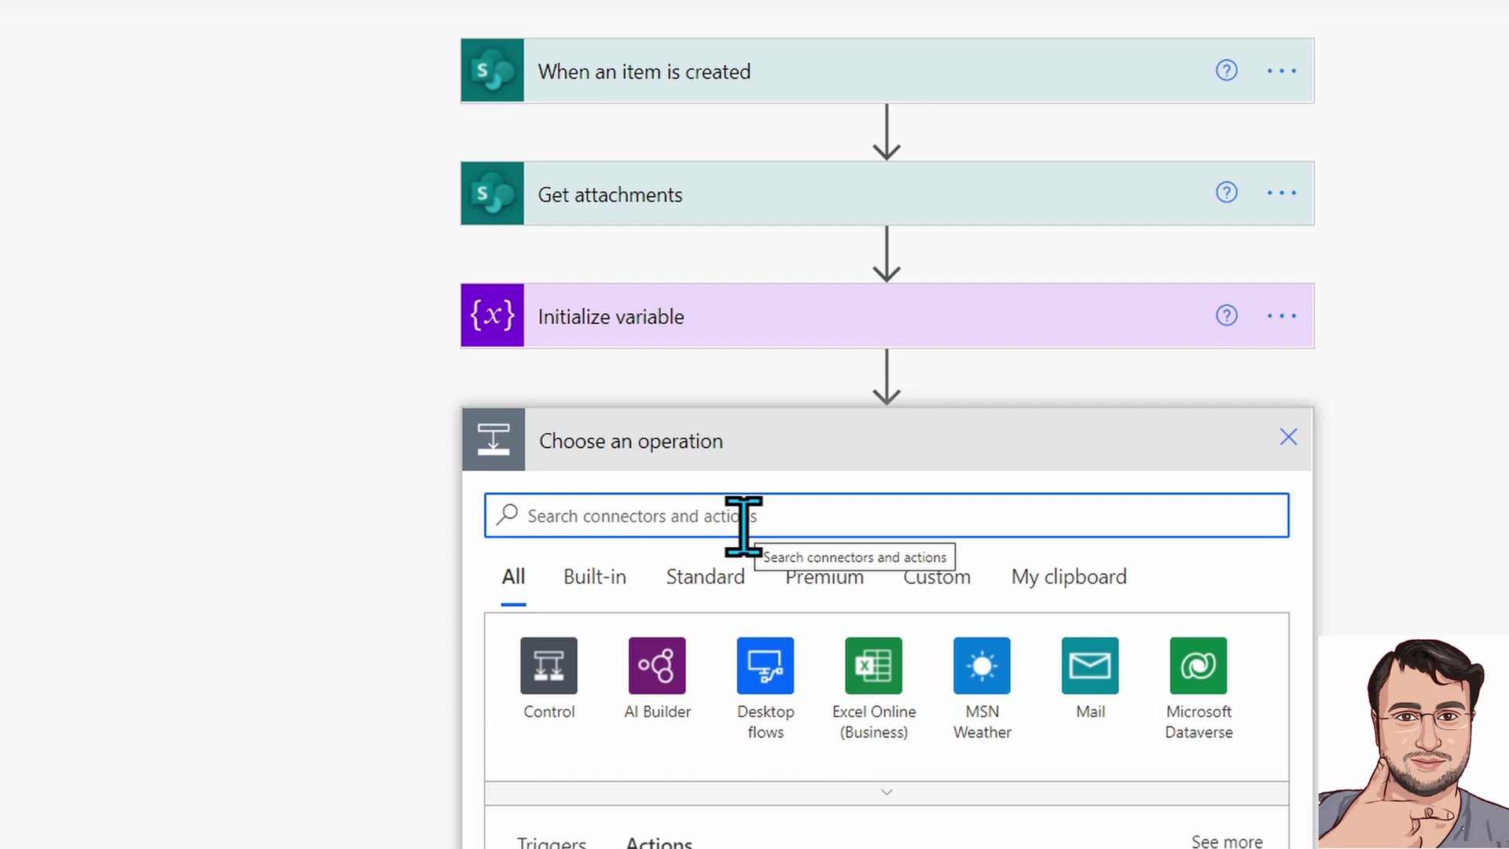
# - Add the SharePoint 'Get attachment content' action below the variable step
pyautogui.write('get attac')
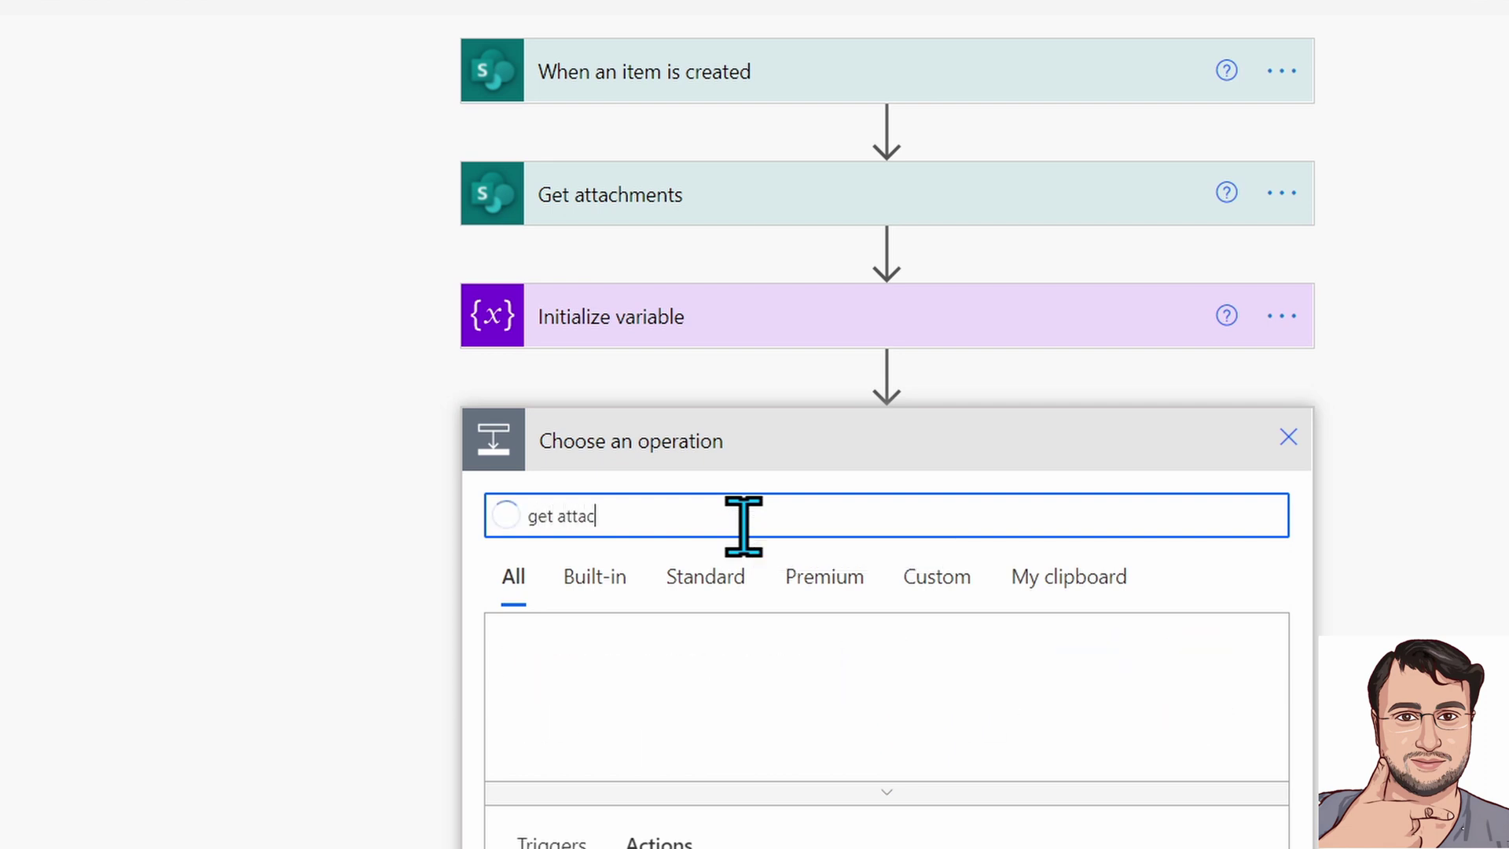
pyautogui.write('hment c')
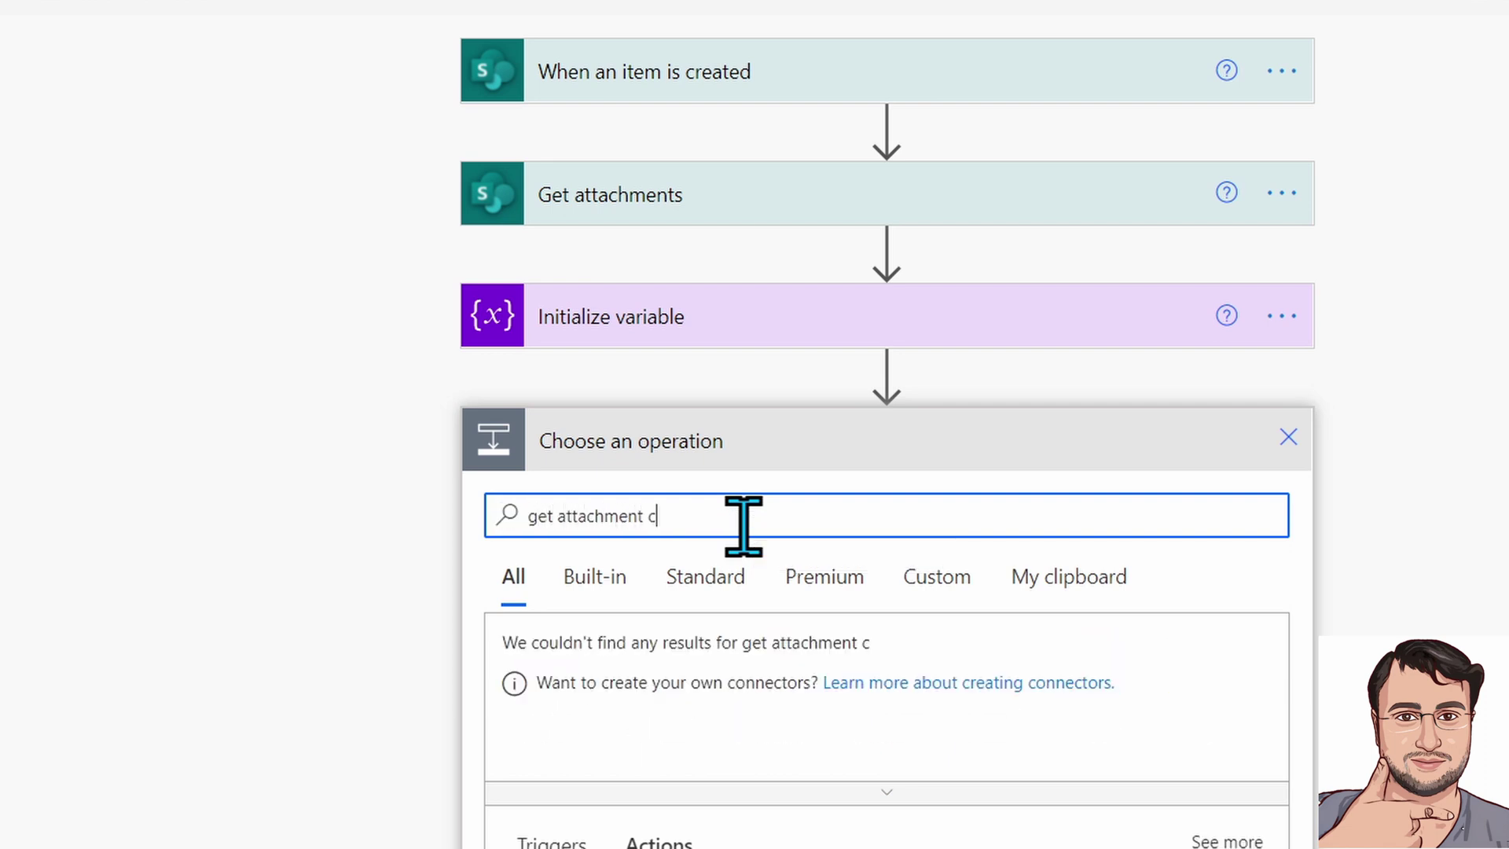
pyautogui.write('ontent')
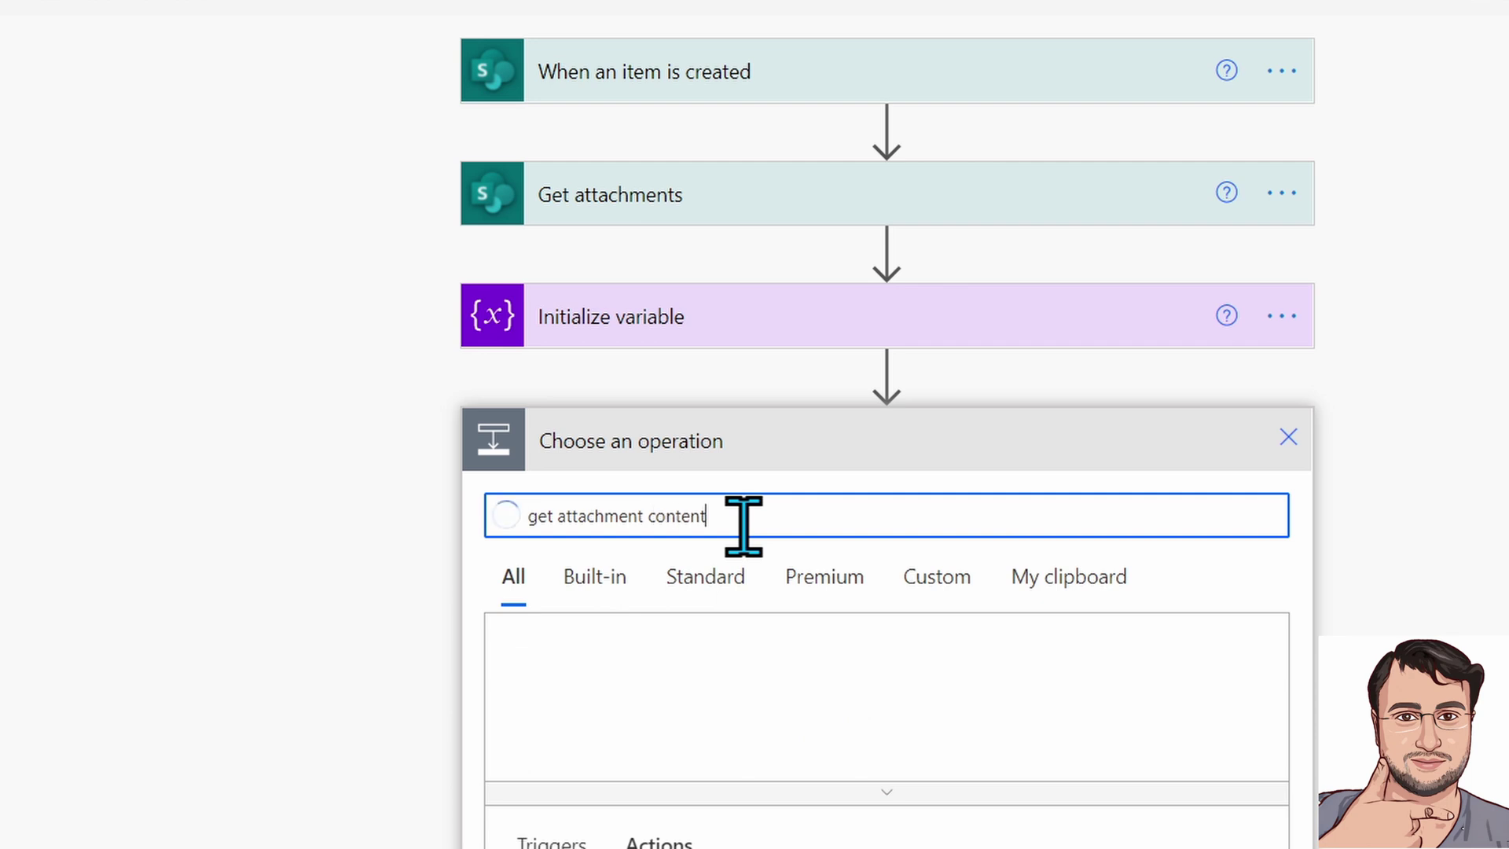
pyautogui.scroll(-3, 731, 739)
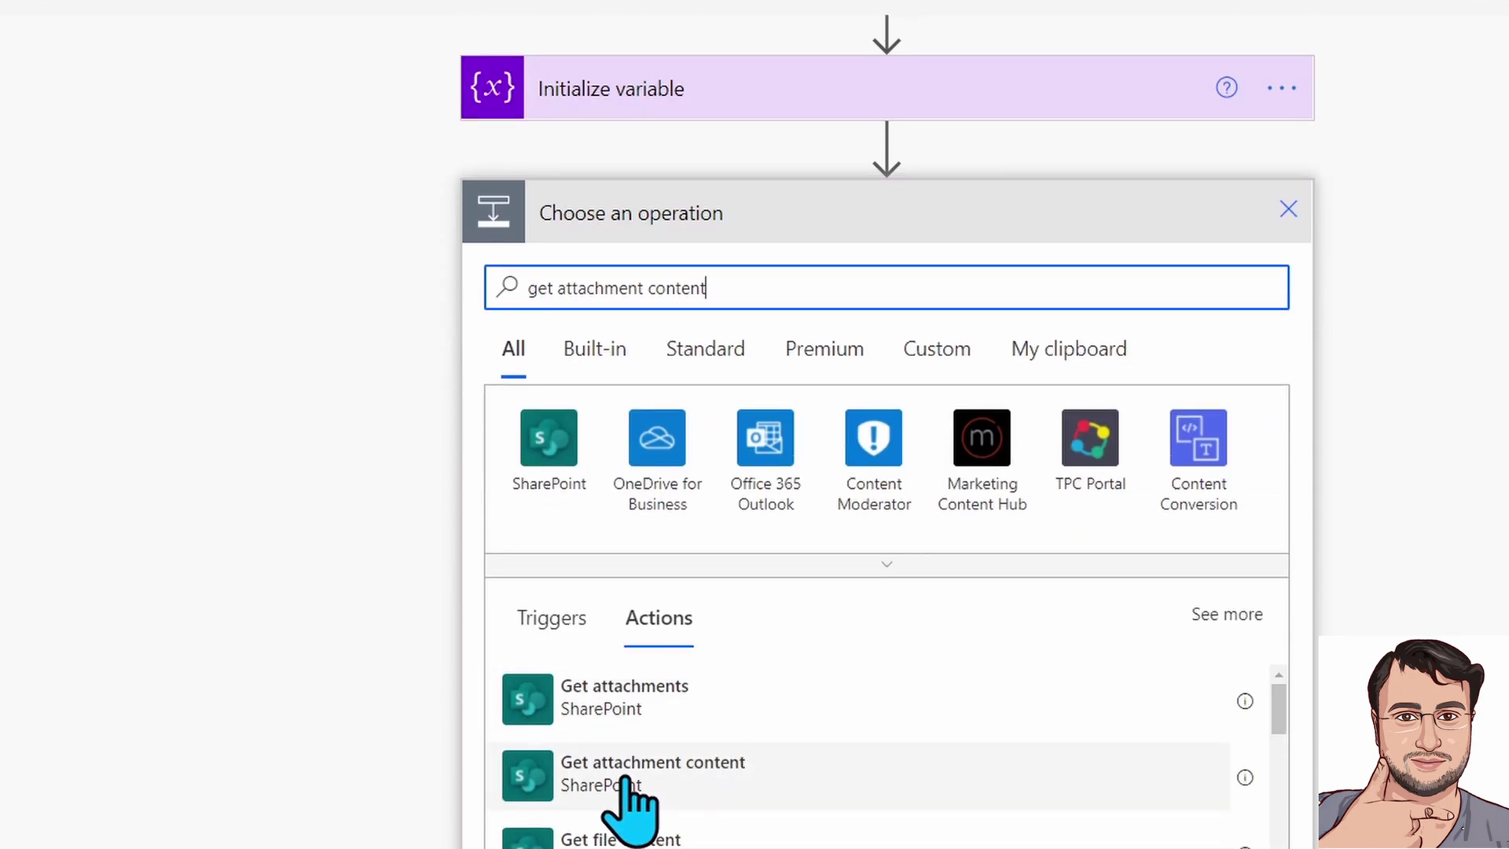
pyautogui.click(702, 790)
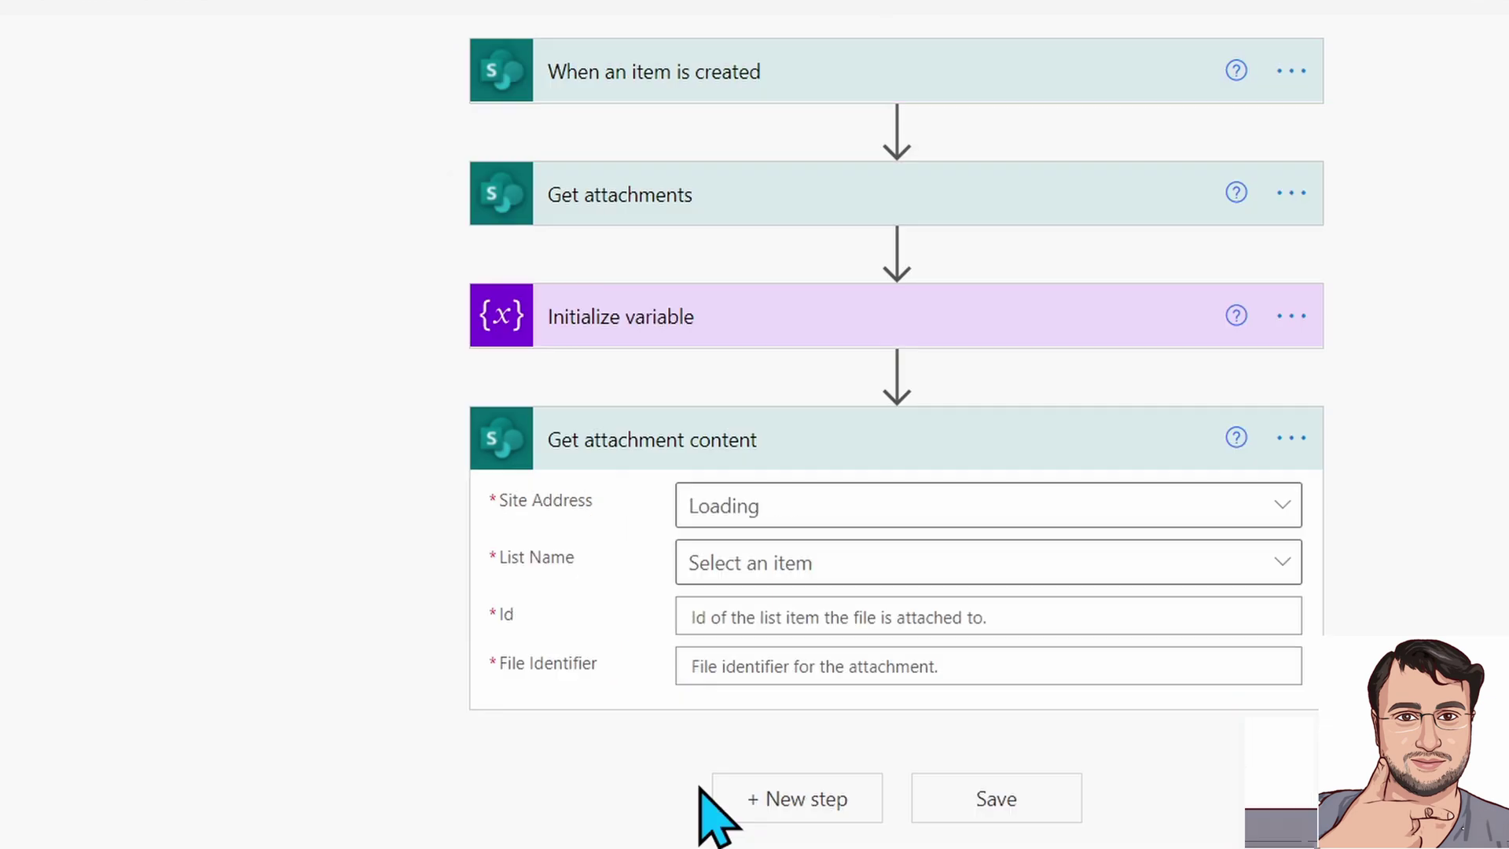
# - Set Get attachment content's Site Address and List Name to Leaves and its Id to the trigger's ID
pyautogui.click(781, 509)
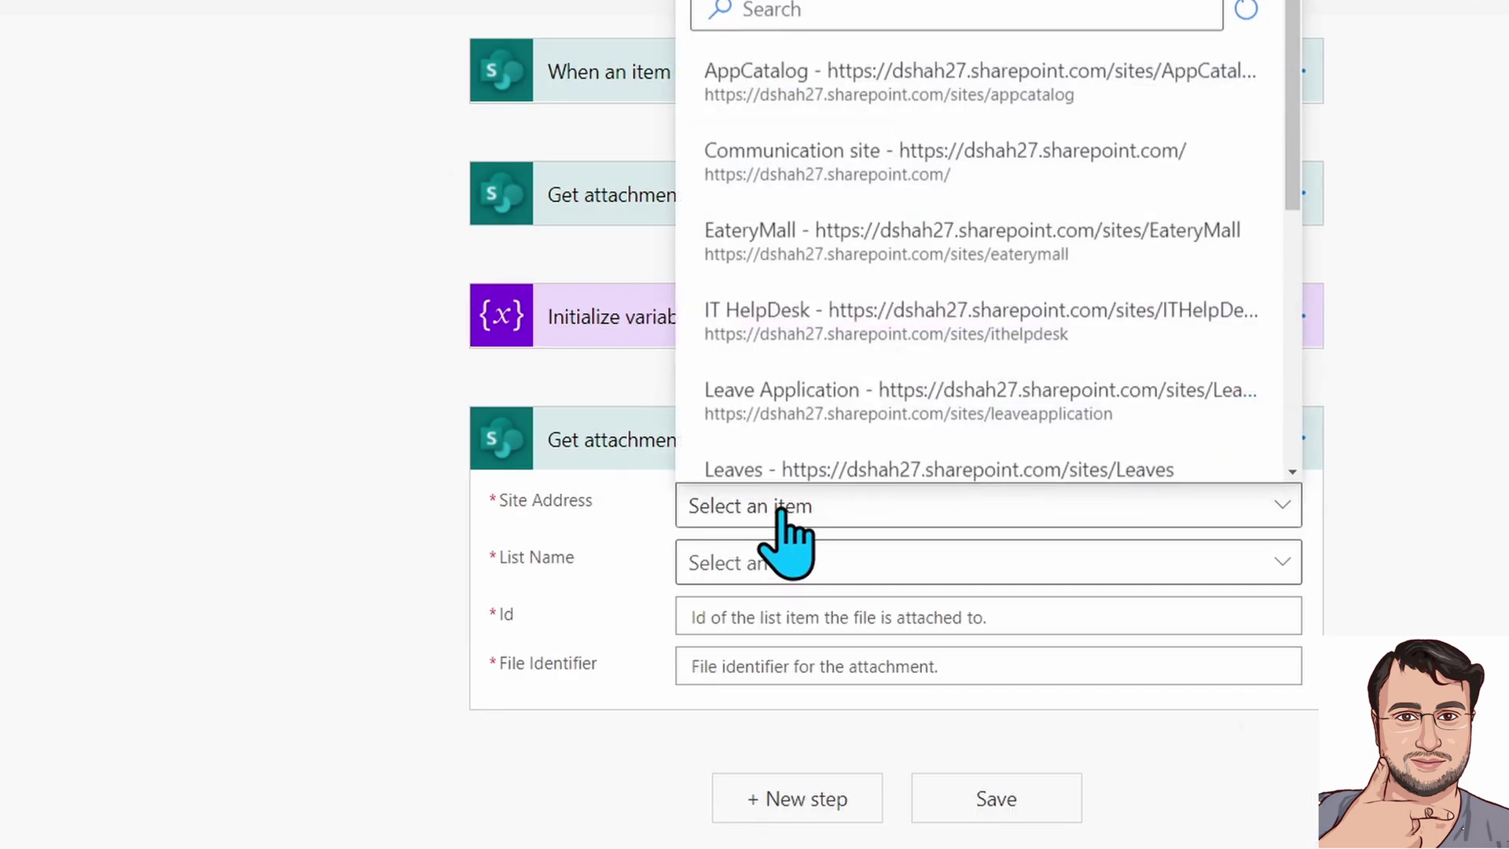
pyautogui.click(787, 468)
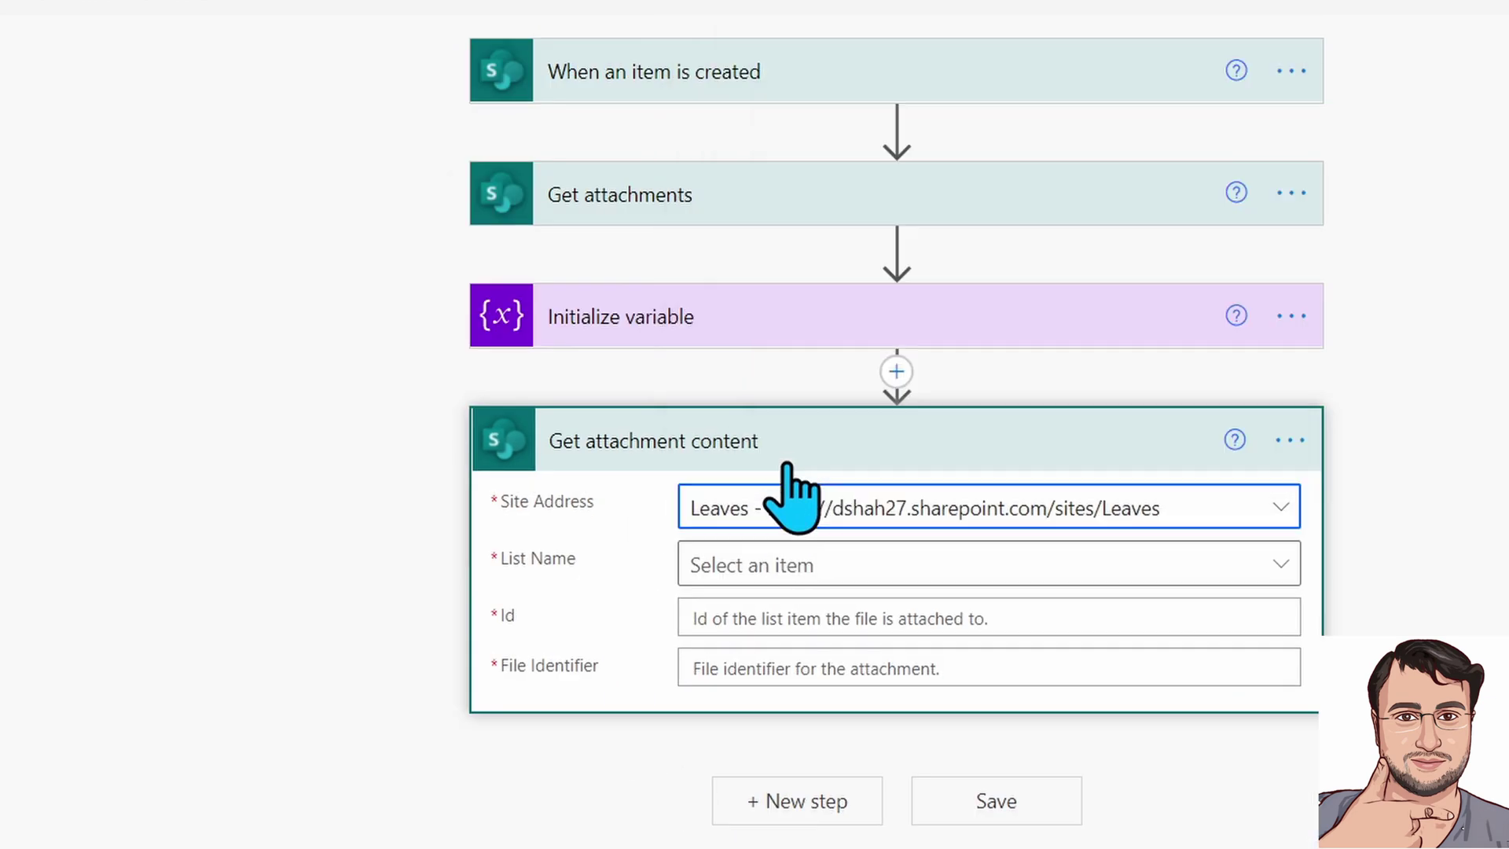
pyautogui.click(725, 565)
pyautogui.click(812, 821)
pyautogui.click(994, 620)
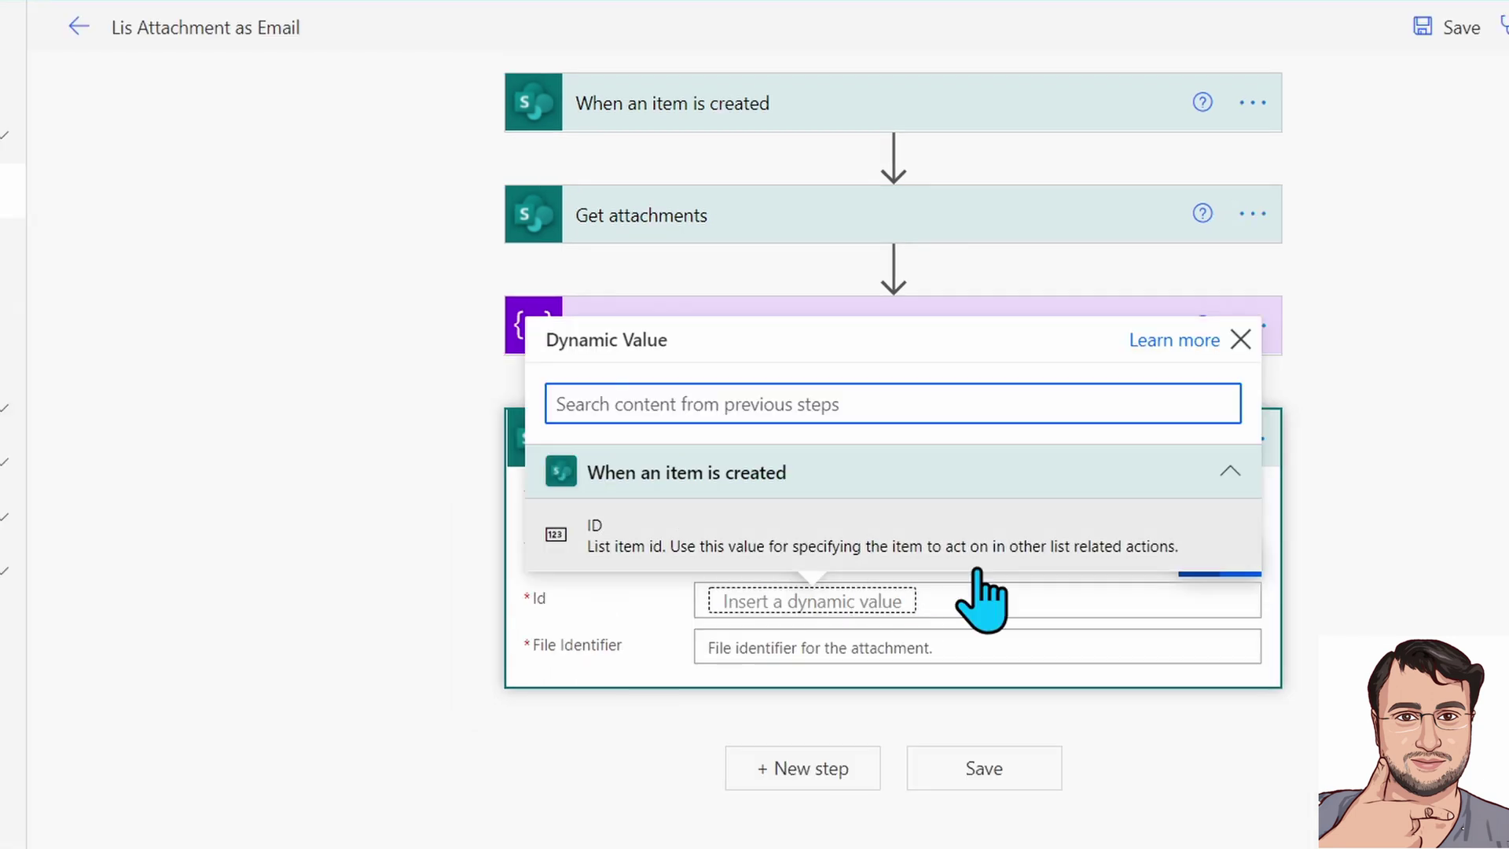
pyautogui.click(855, 604)
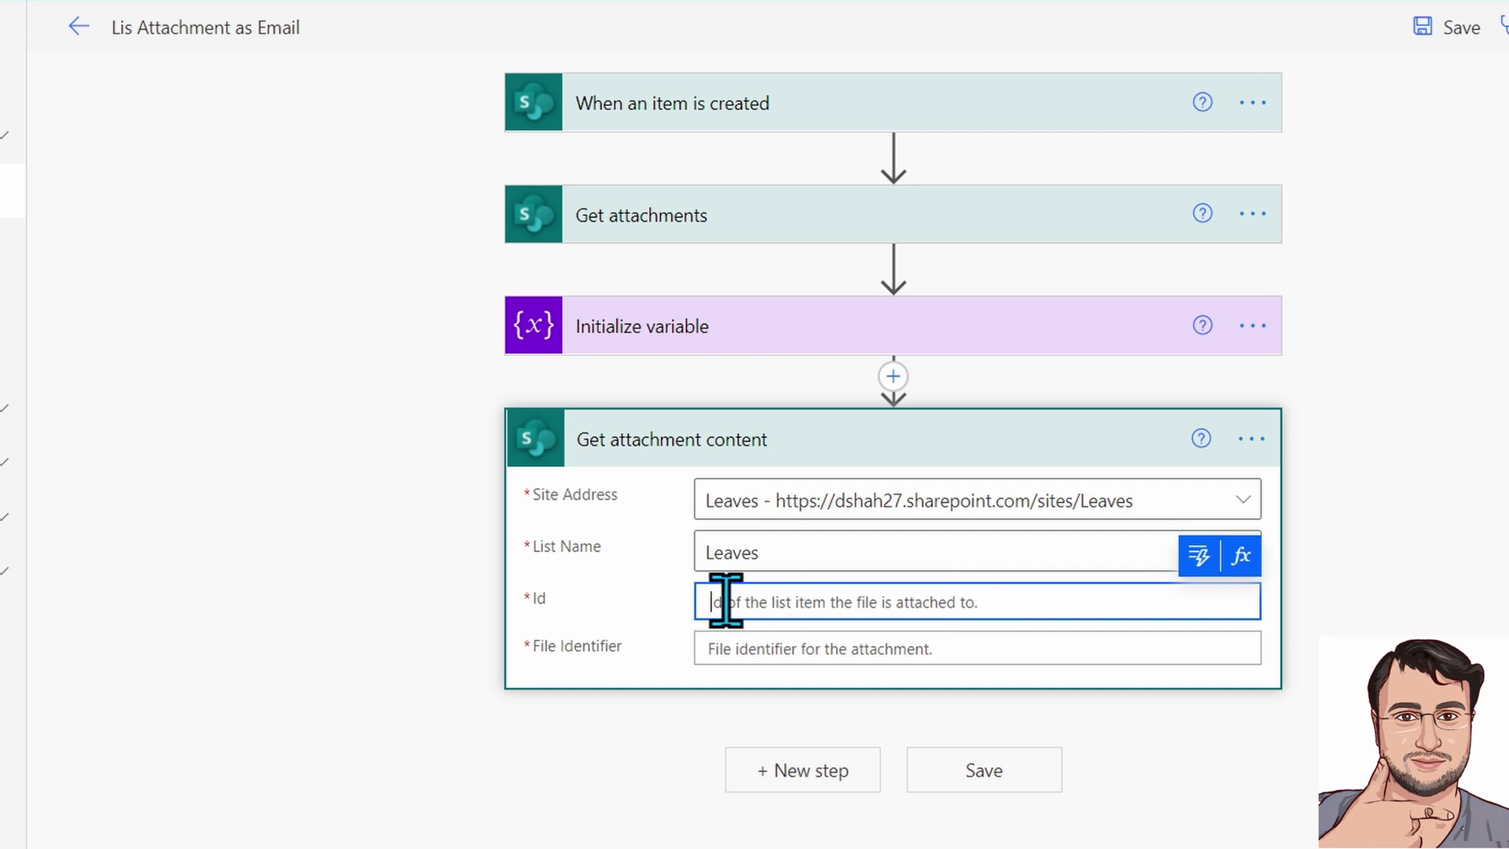
pyautogui.click(1199, 555)
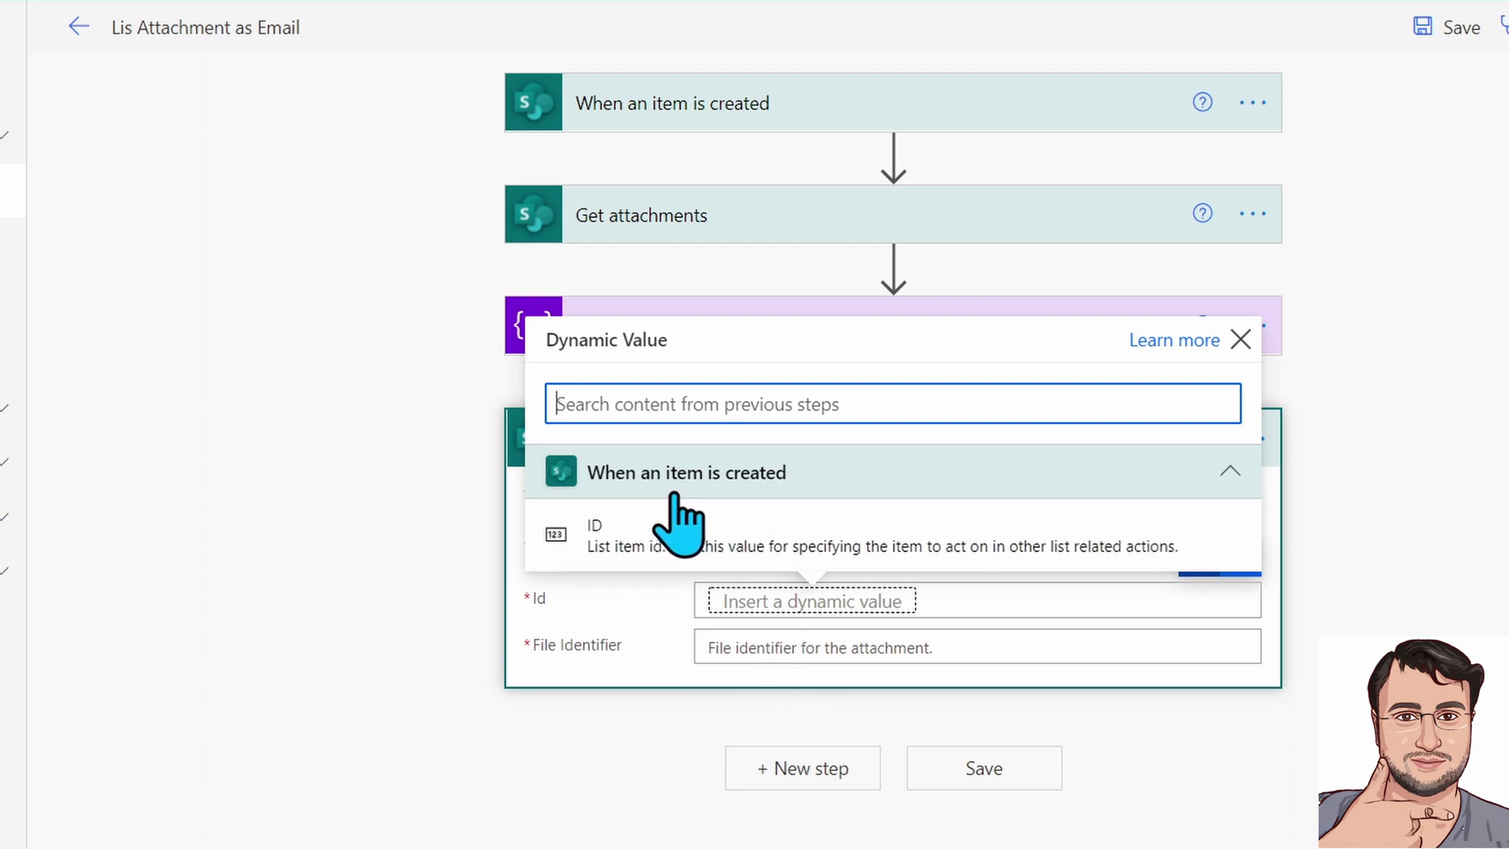
pyautogui.click(634, 550)
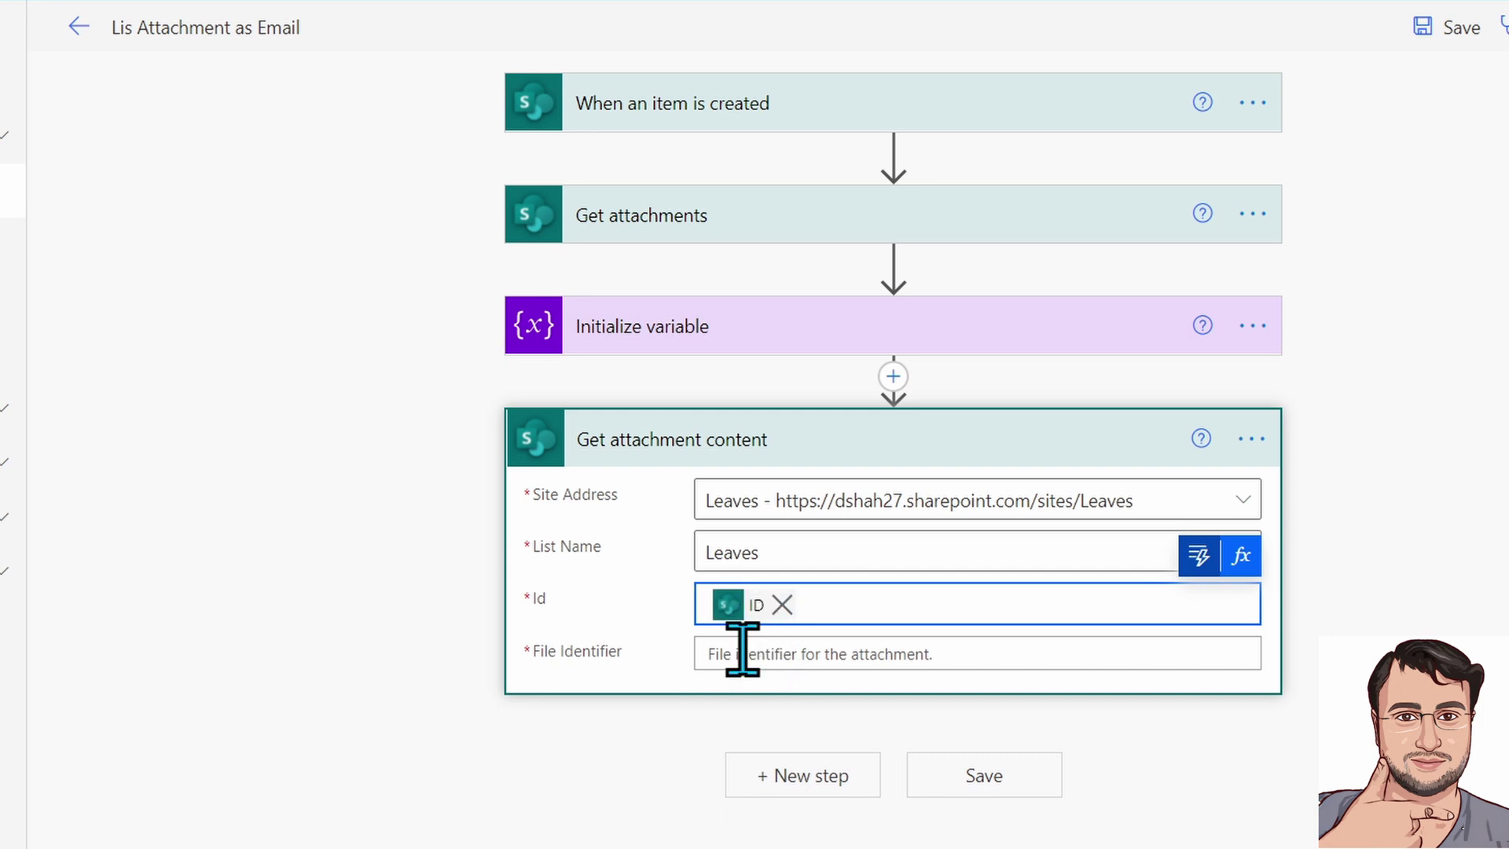
# - Use each attachment's Id as File Identifier, wrapping the step in an Apply to each loop
pyautogui.click(741, 657)
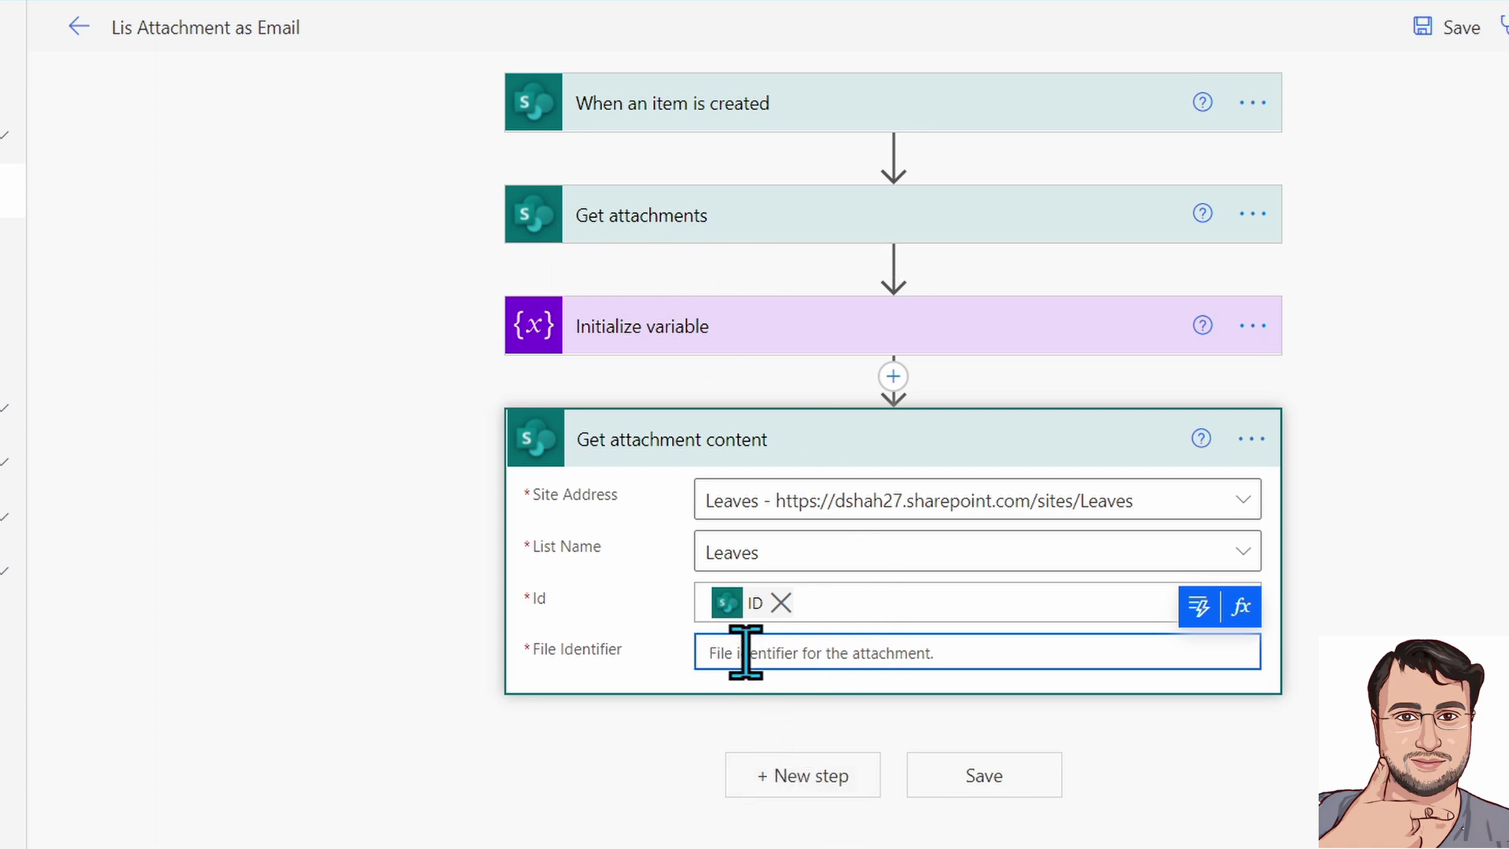
pyautogui.click(1196, 617)
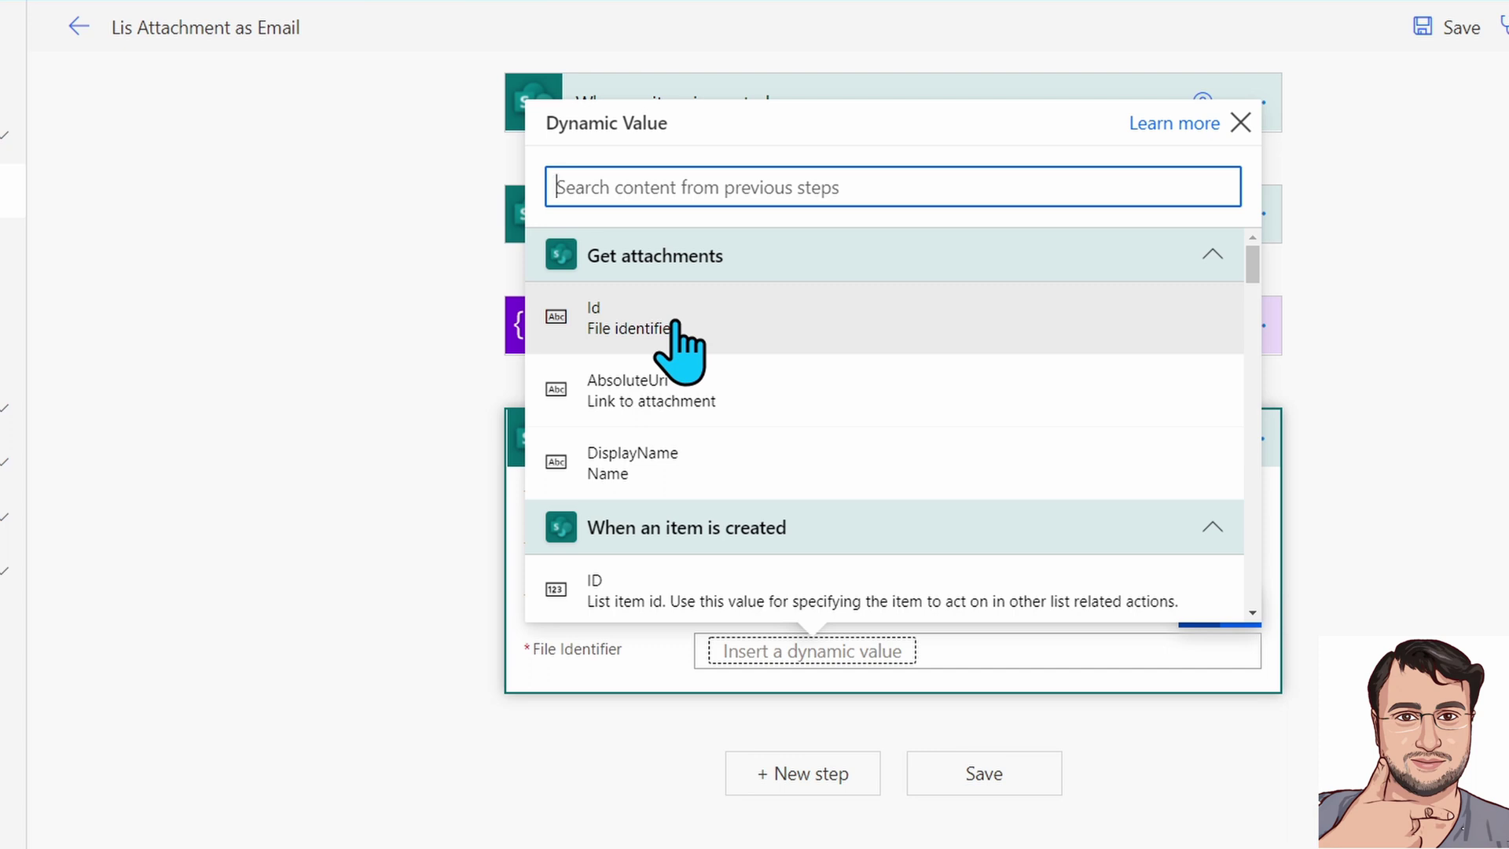
pyautogui.click(678, 346)
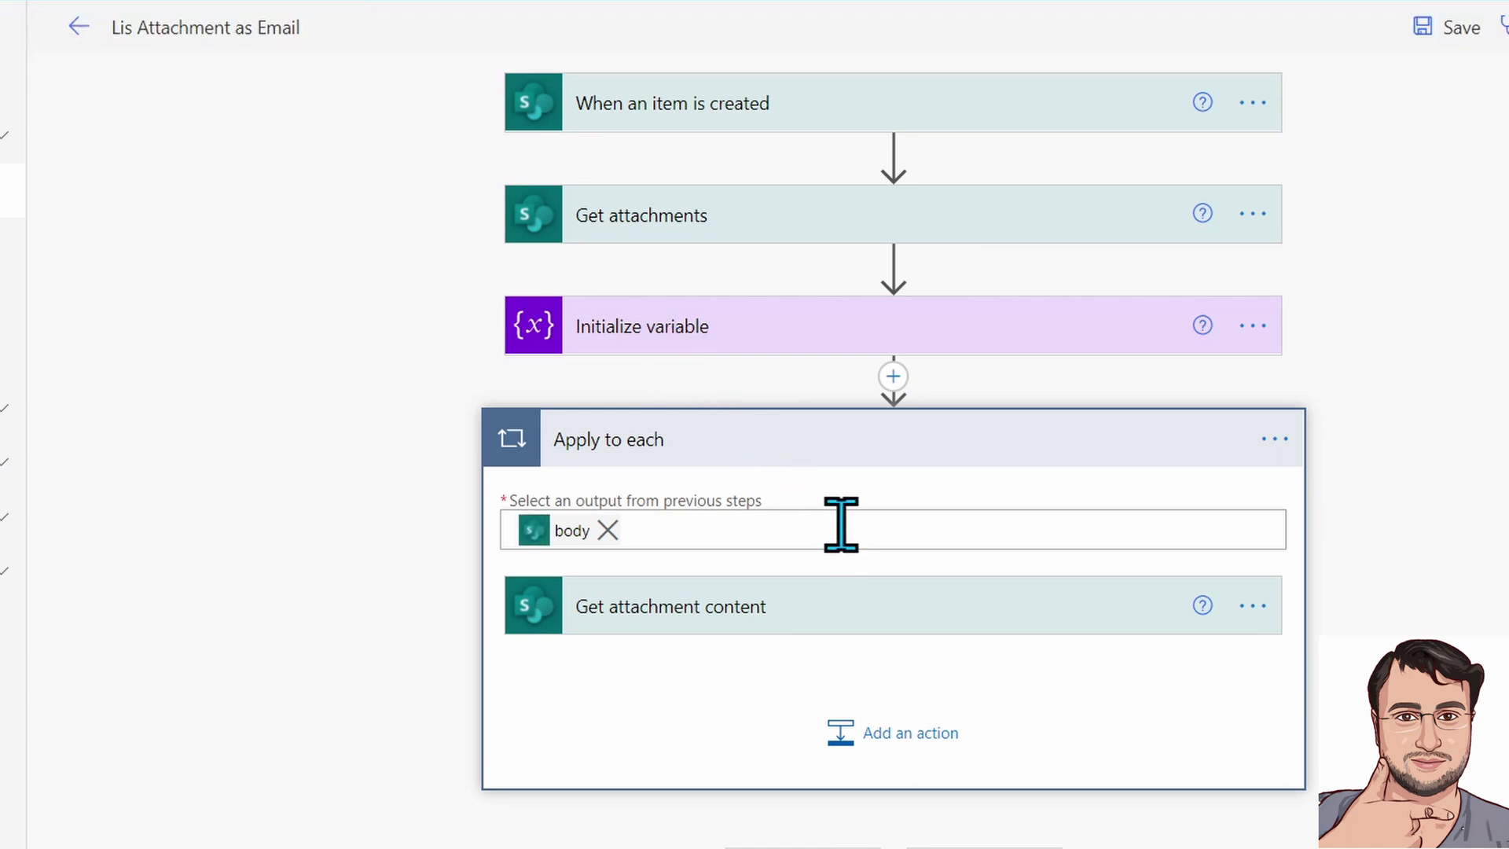
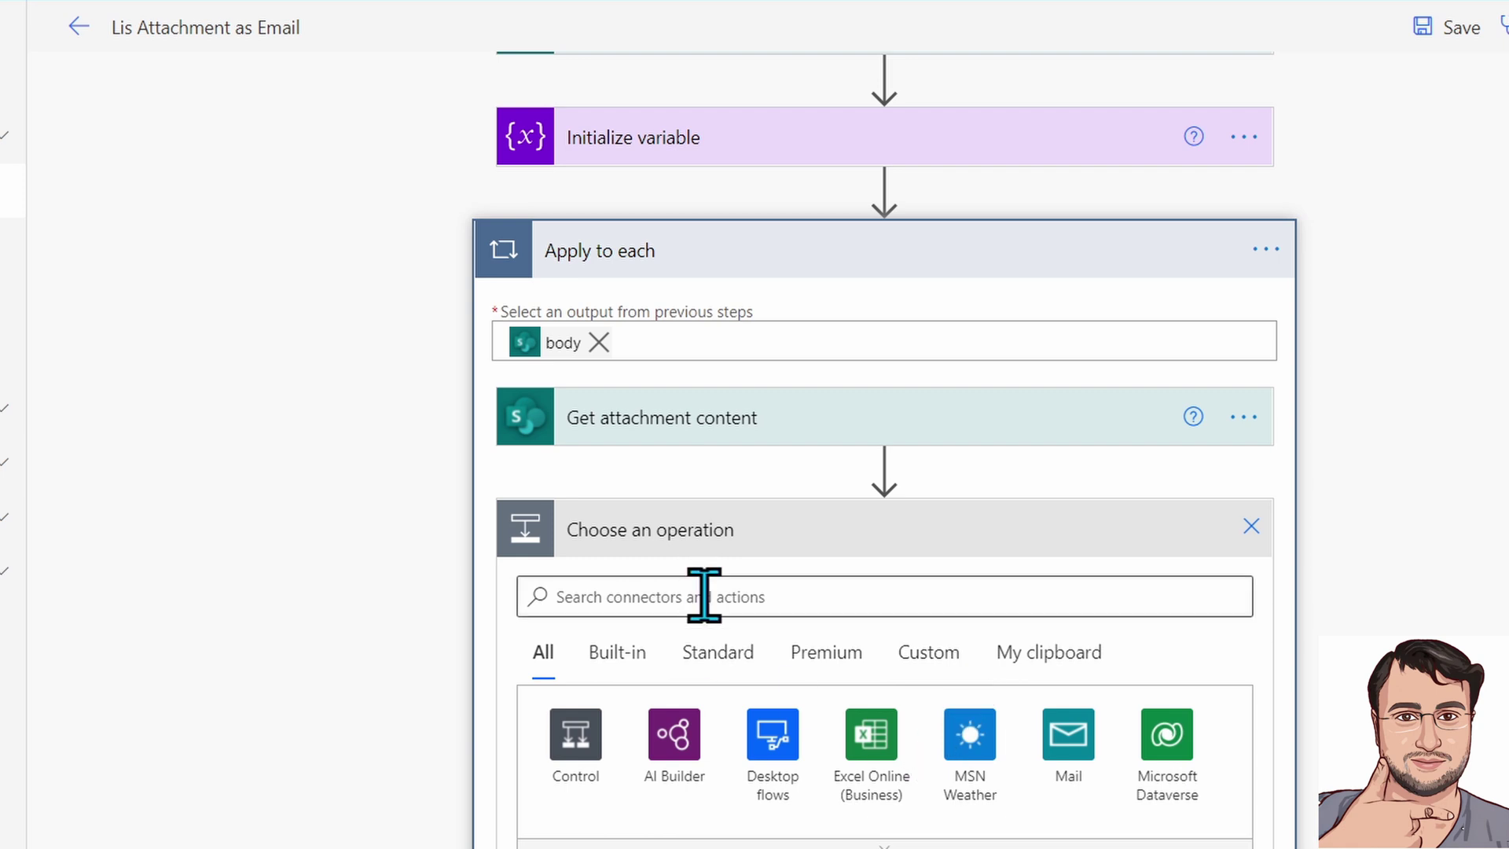
# - Add an Append to array variable action targeting the FileAttachentContent variable
pyautogui.click(705, 599)
pyautogui.write('appe')
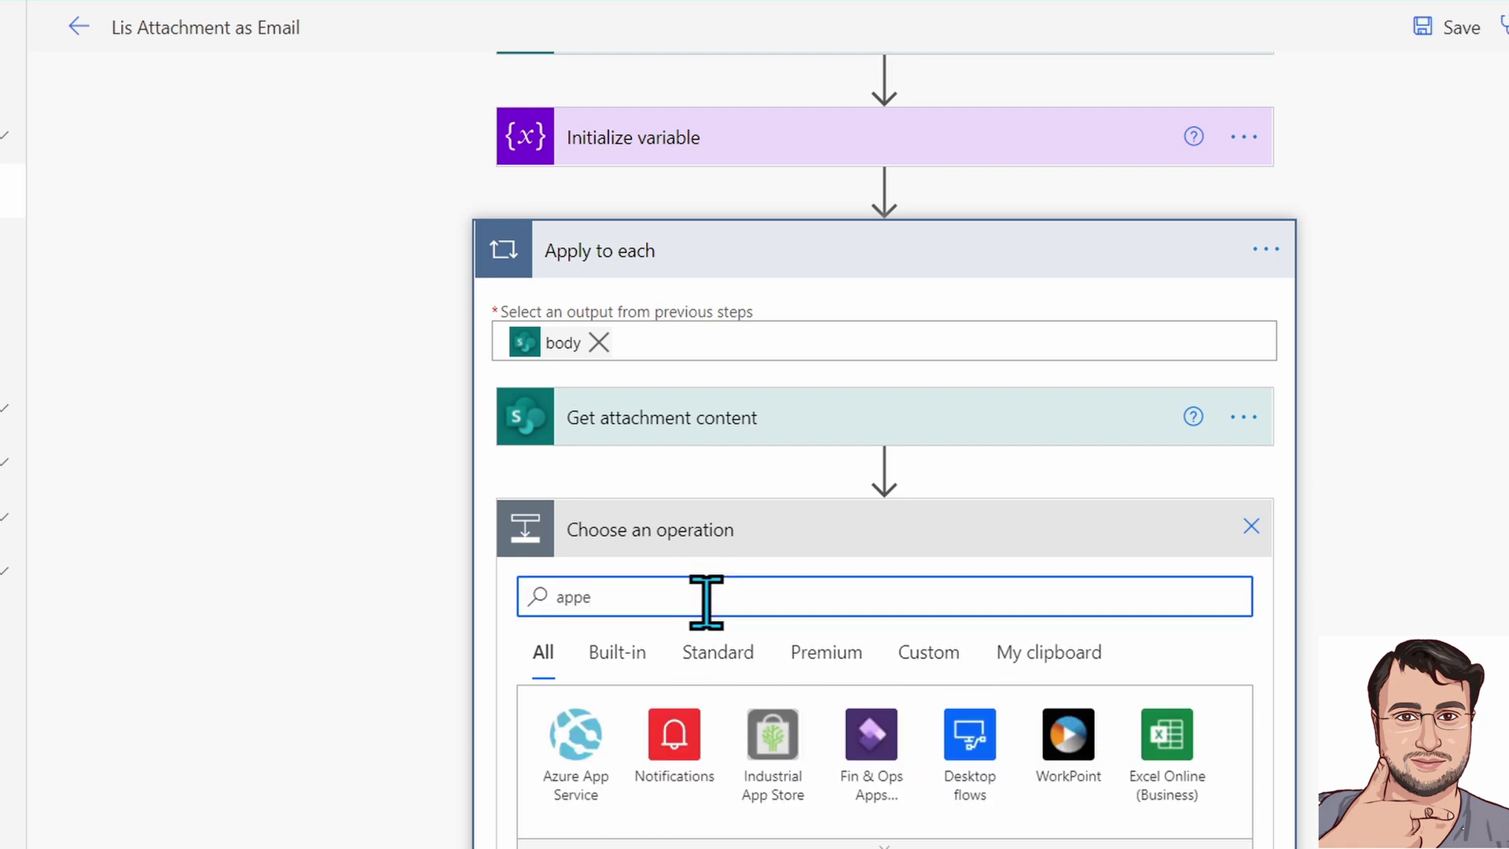
pyautogui.write('nd')
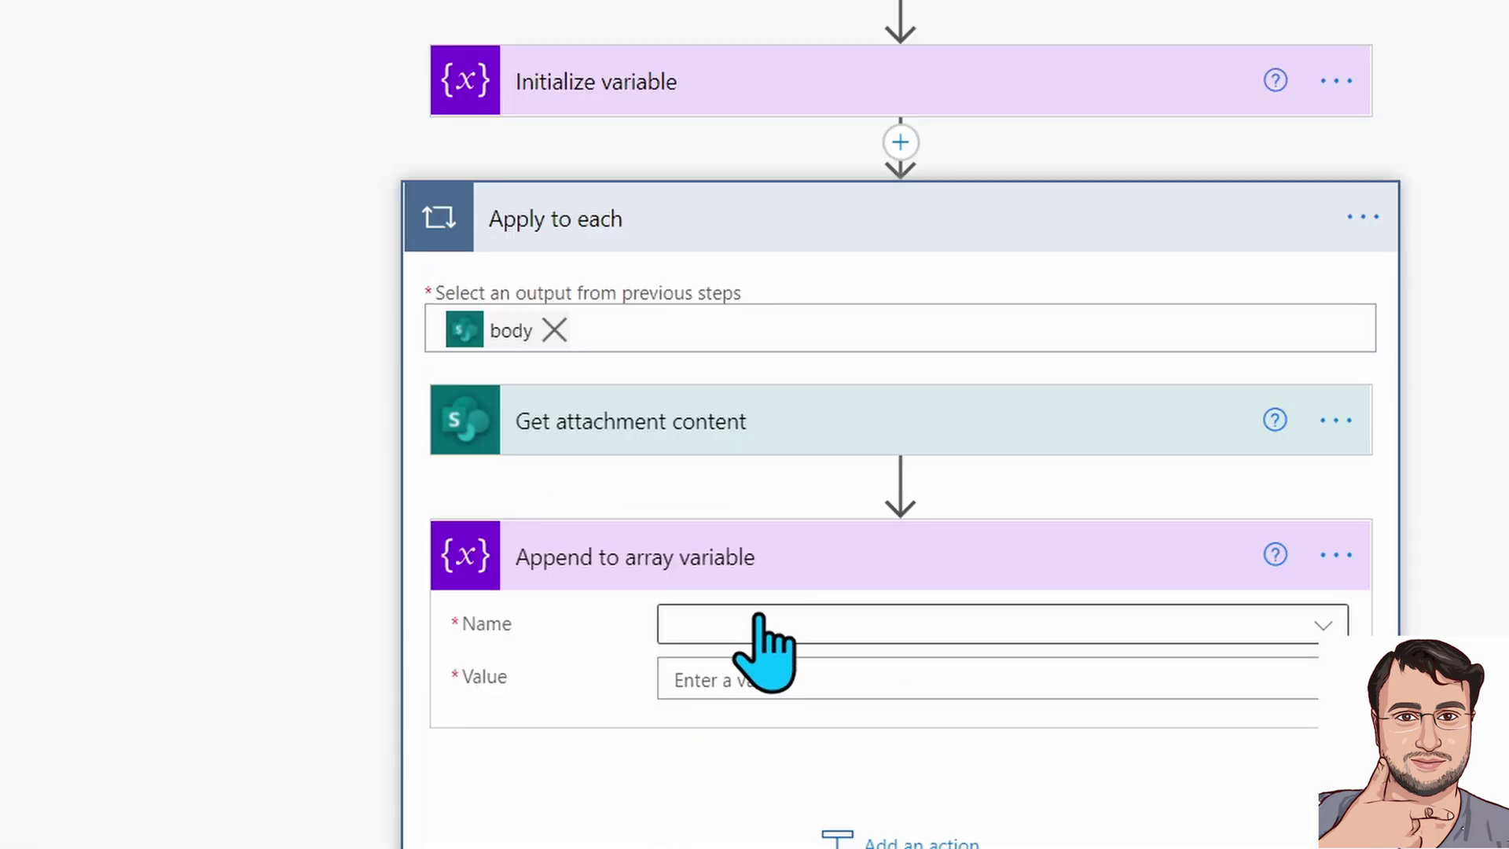
pyautogui.click(760, 610)
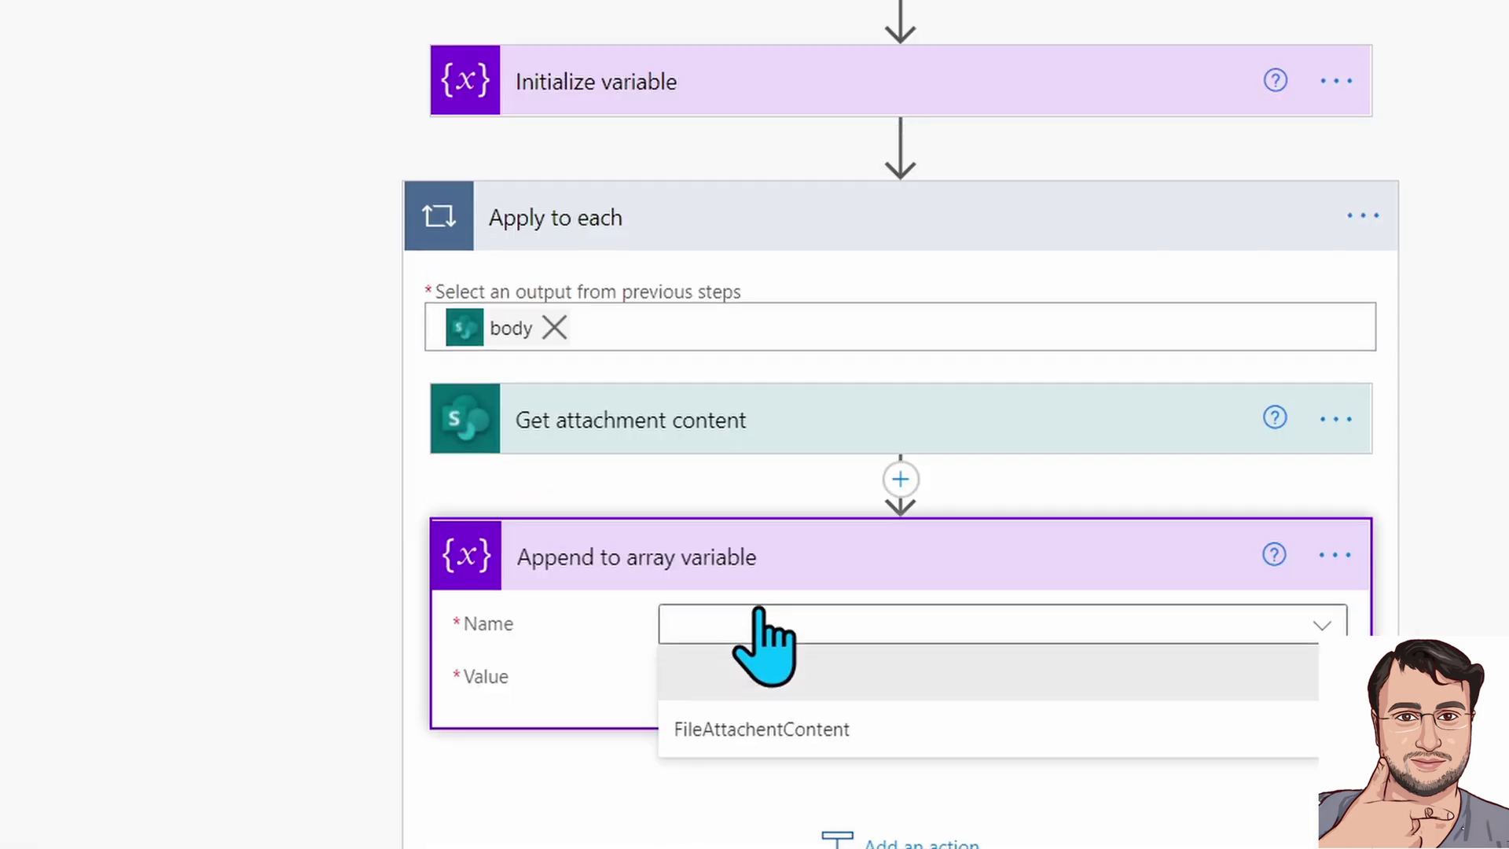
pyautogui.click(756, 735)
pyautogui.click(732, 676)
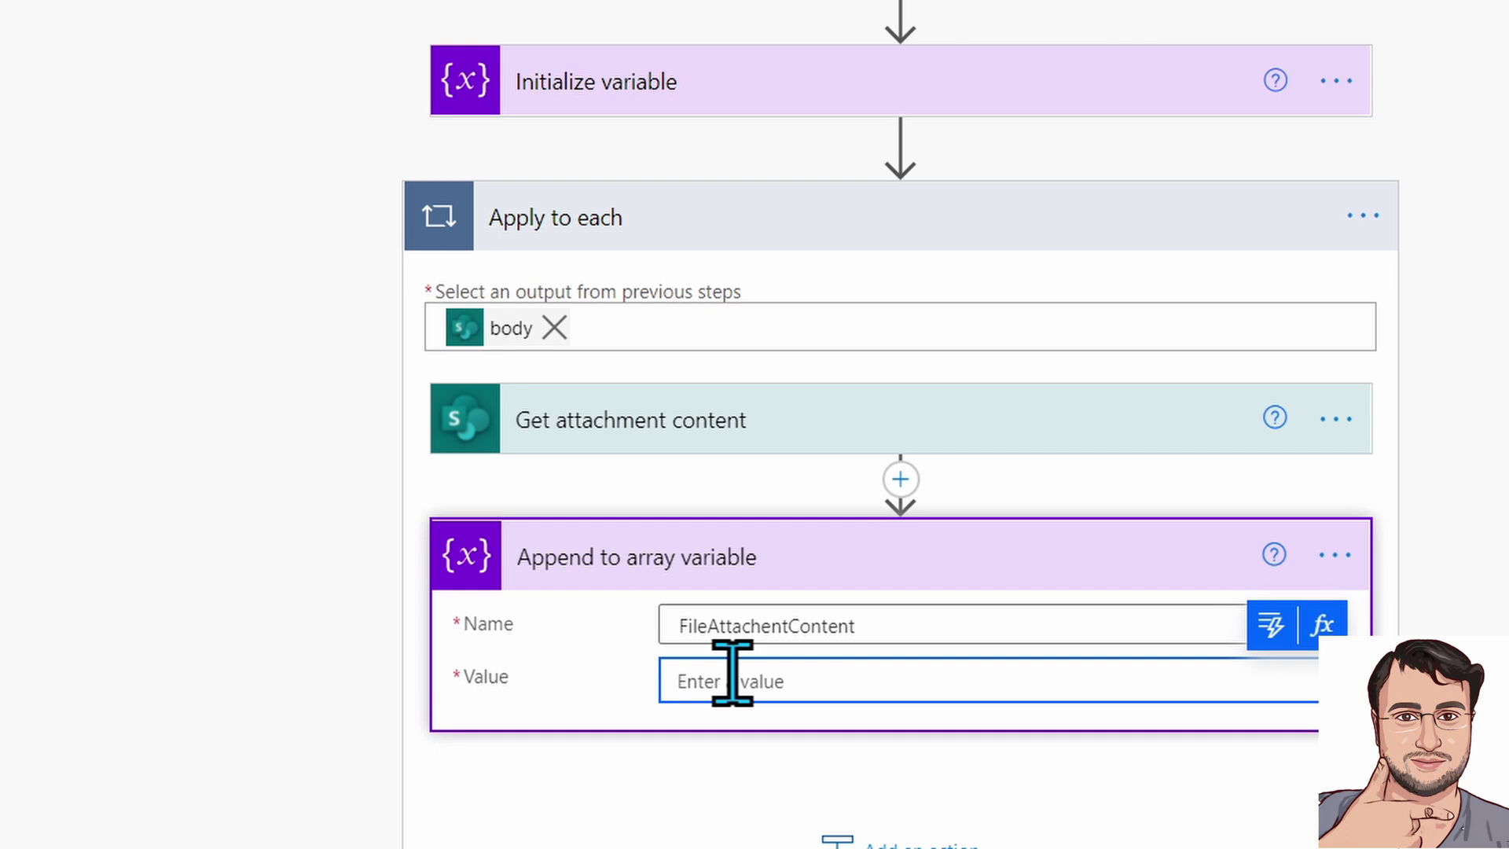
# - Type a JSON value skeleton in braces with "Name": and "ContentBytes" keys
pyautogui.write('{}')
pyautogui.press('Return')
pyautogui.press('Return')
pyautogui.press('Return')
pyautogui.press('Up')
pyautogui.press('Up')
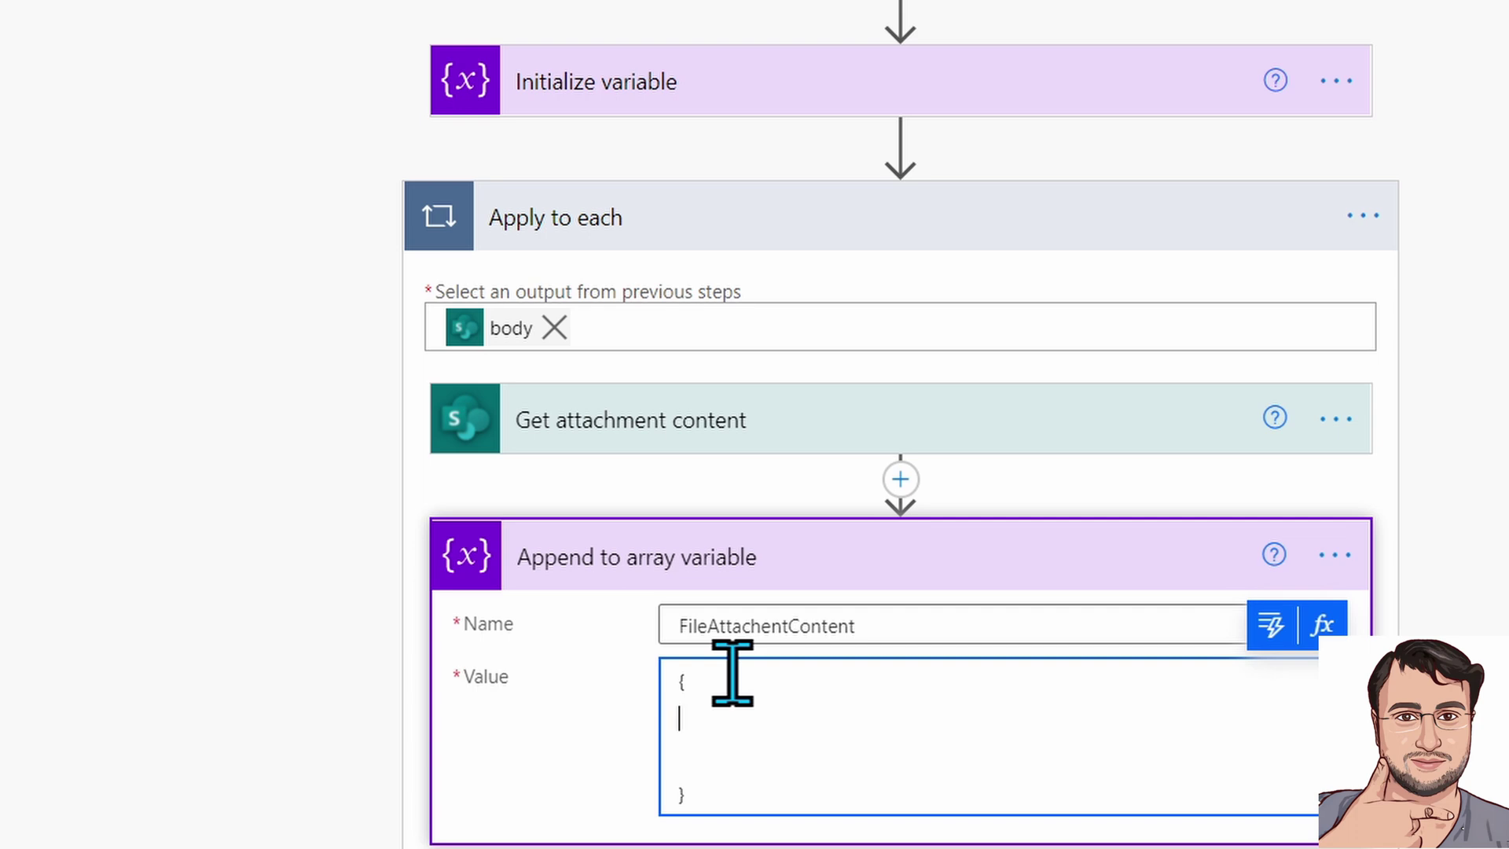
pyautogui.write('""')
pyautogui.press('Delete')
pyautogui.press('BackSpace')
pyautogui.press('BackSpace')
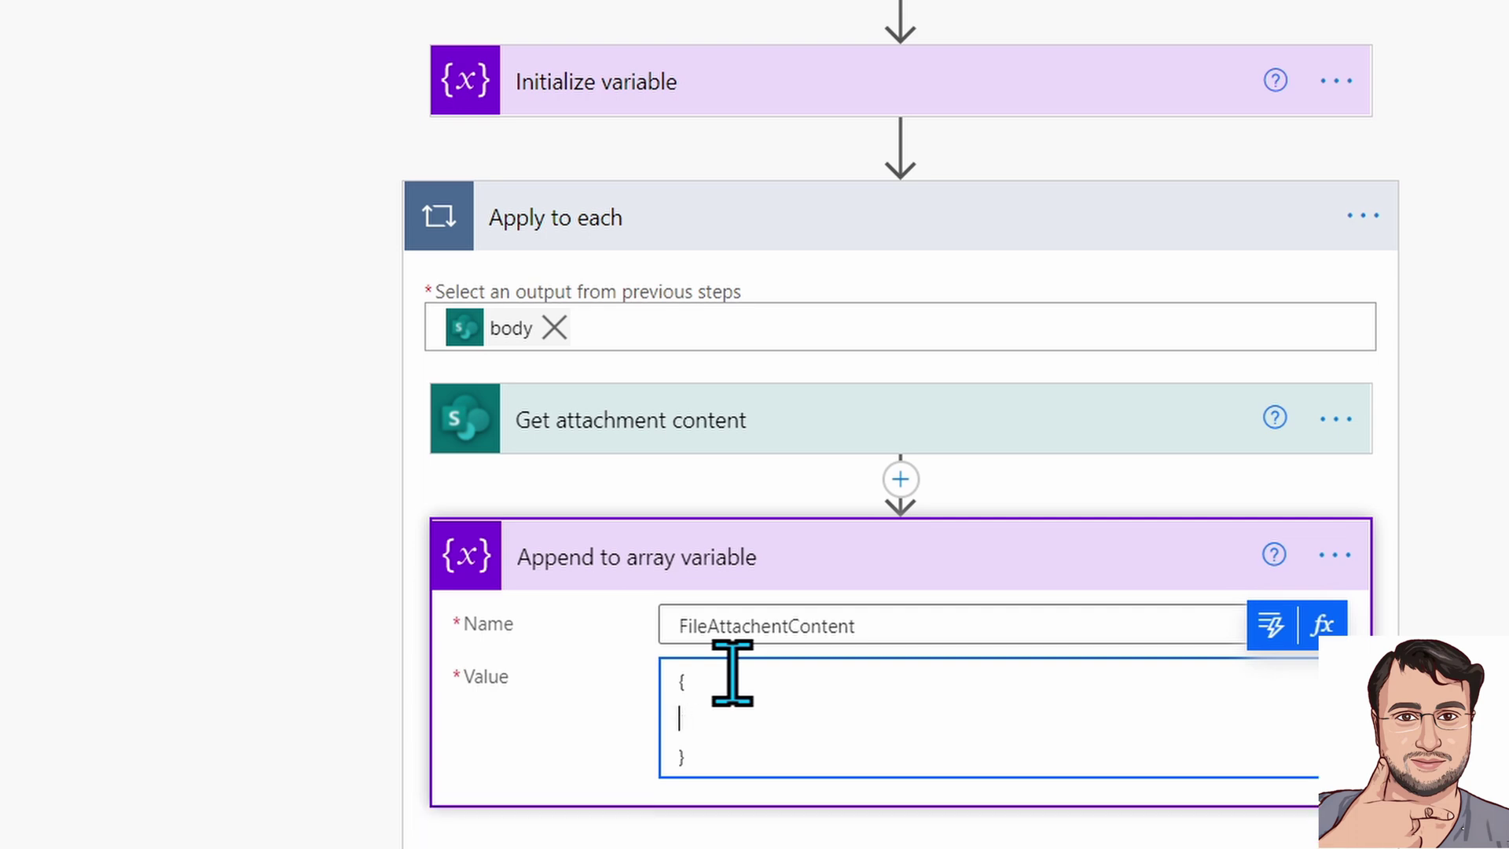
pyautogui.write('""')
pyautogui.press('Left')
pyautogui.write('Name')
pyautogui.press('Right')
pyautogui.write(':')
pyautogui.press('Return')
pyautogui.write('""')
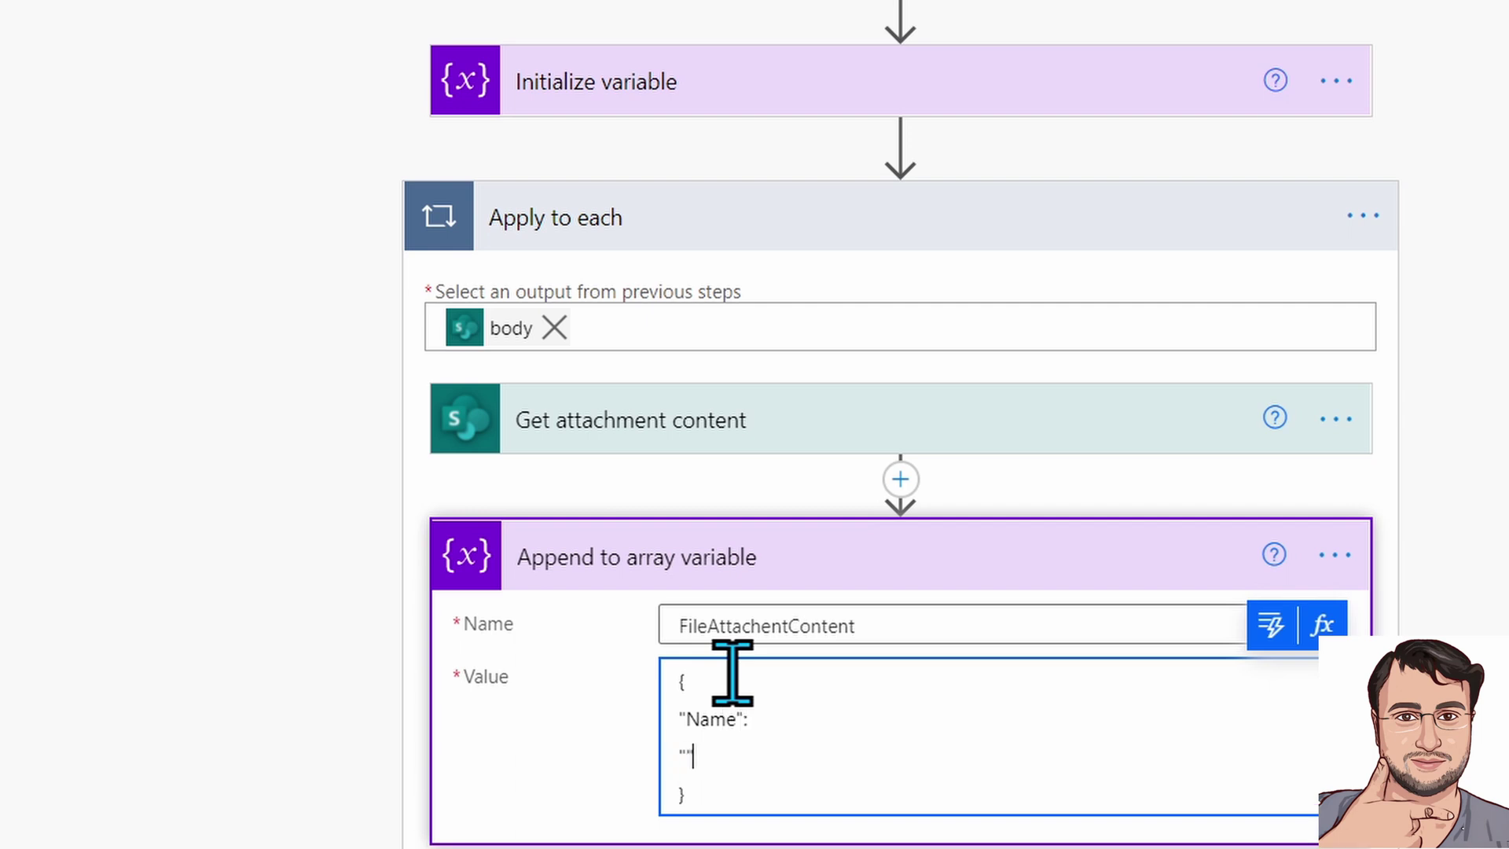
pyautogui.press('Left')
pyautogui.write('ContentBytes')
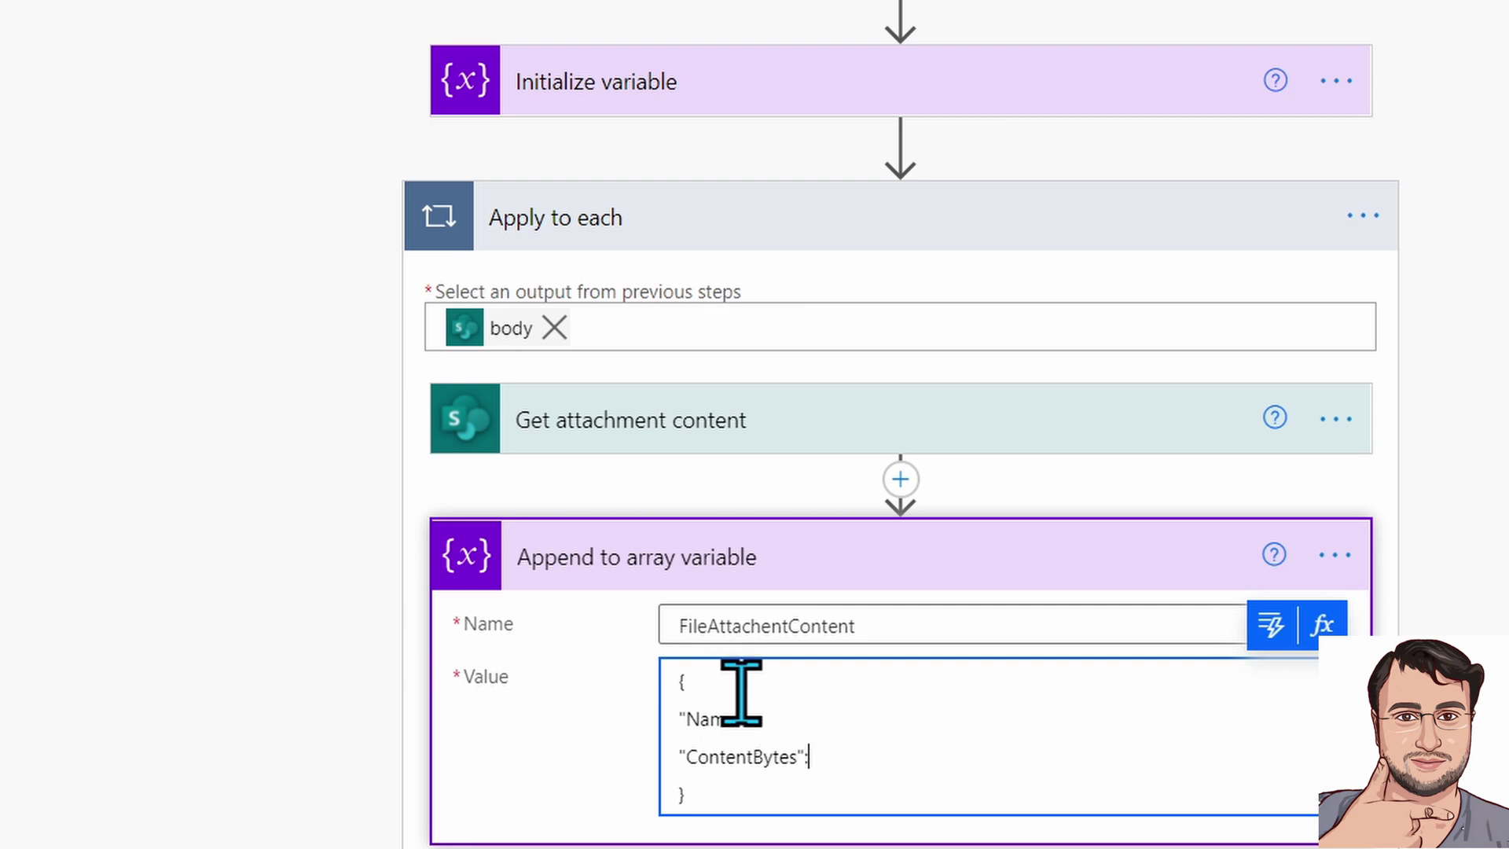
pyautogui.click(800, 718)
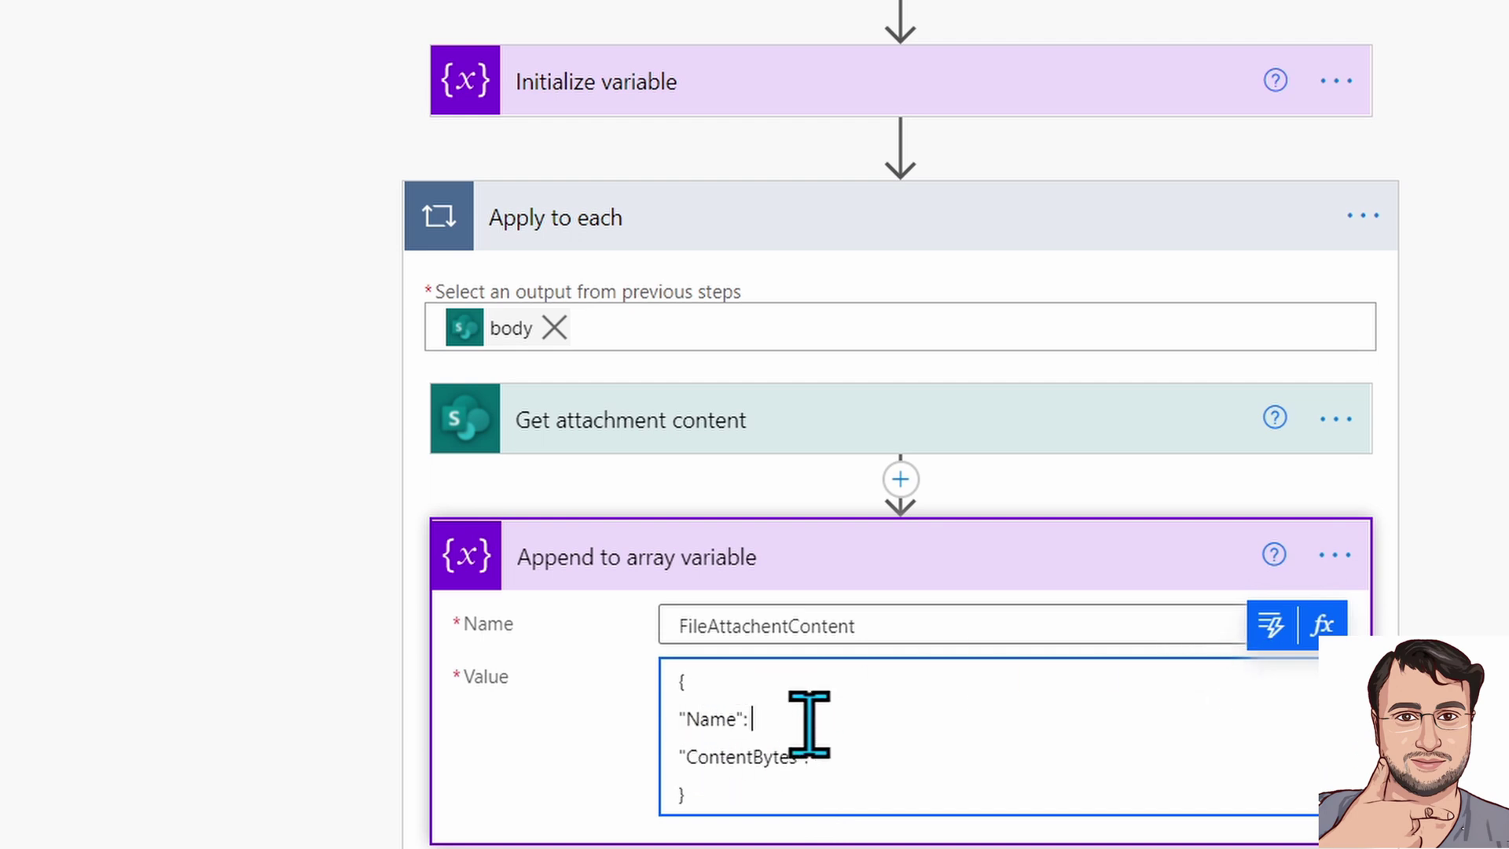
# - Insert the attachment's DisplayName as the Name value and add a comma after it
pyautogui.click(1271, 626)
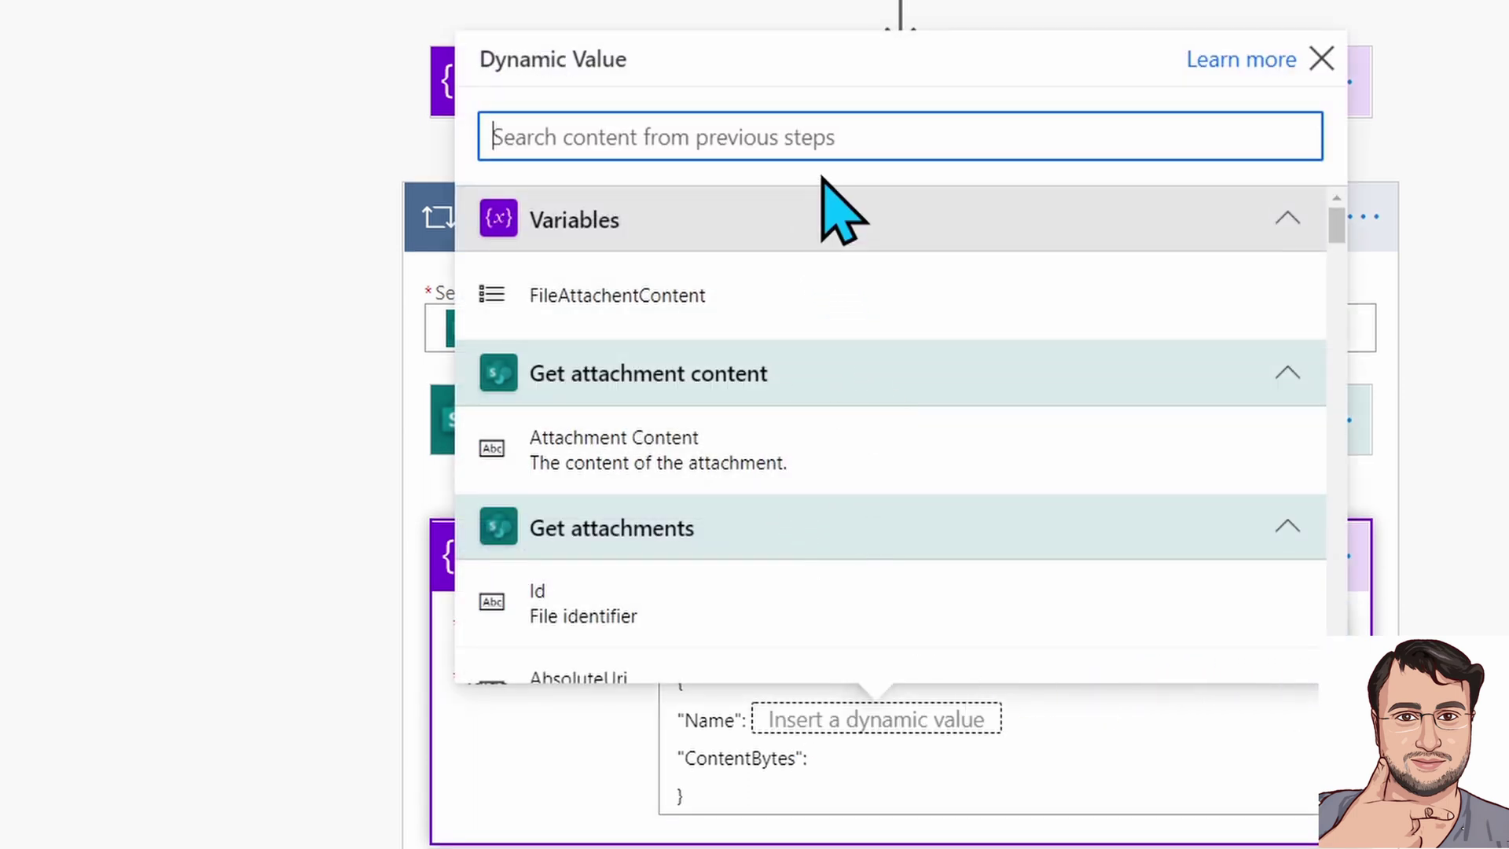
pyautogui.write('displ')
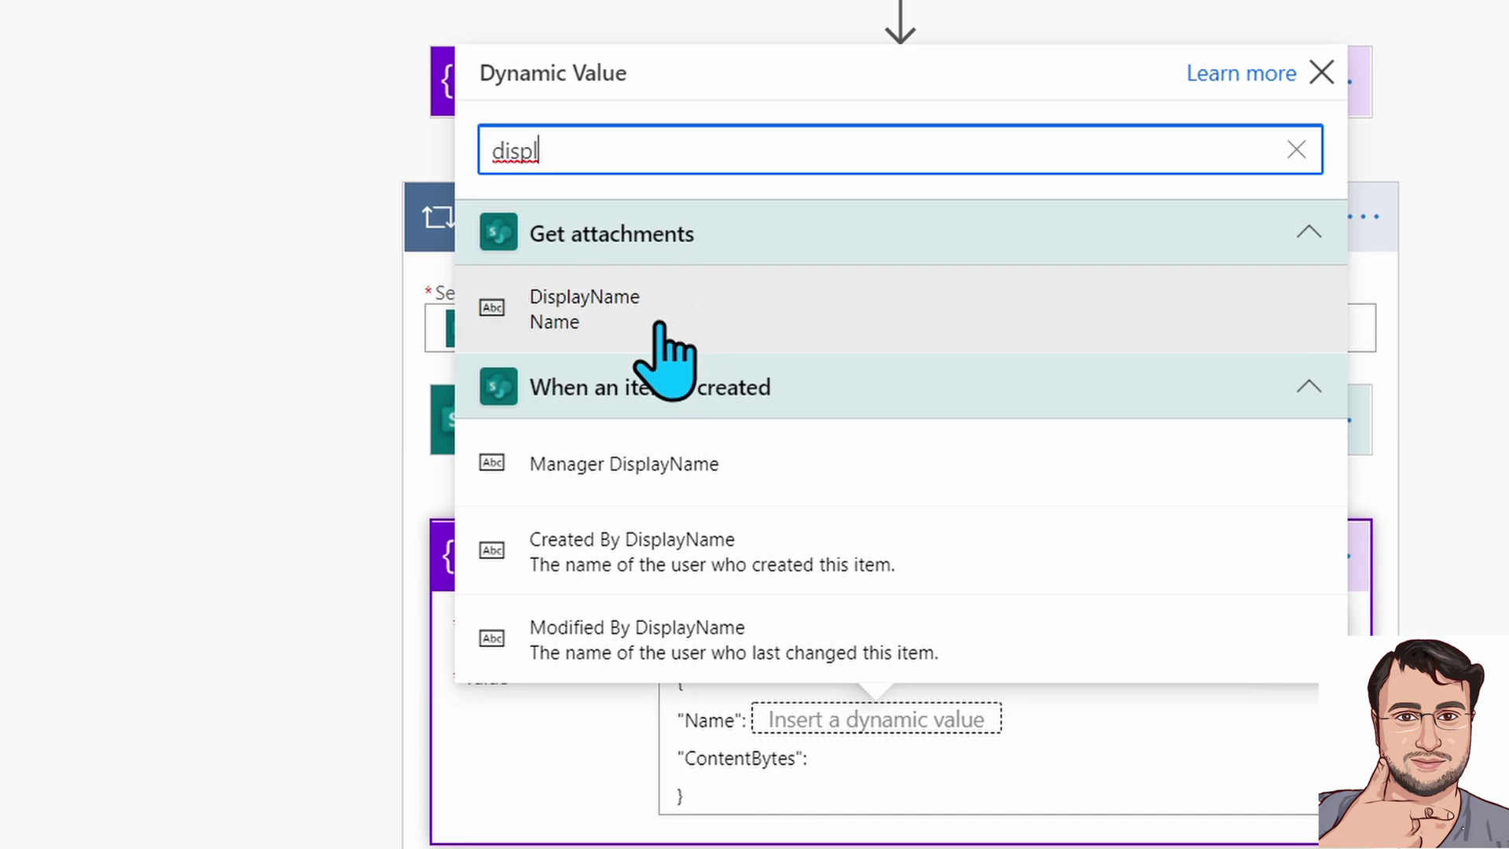
pyautogui.click(667, 349)
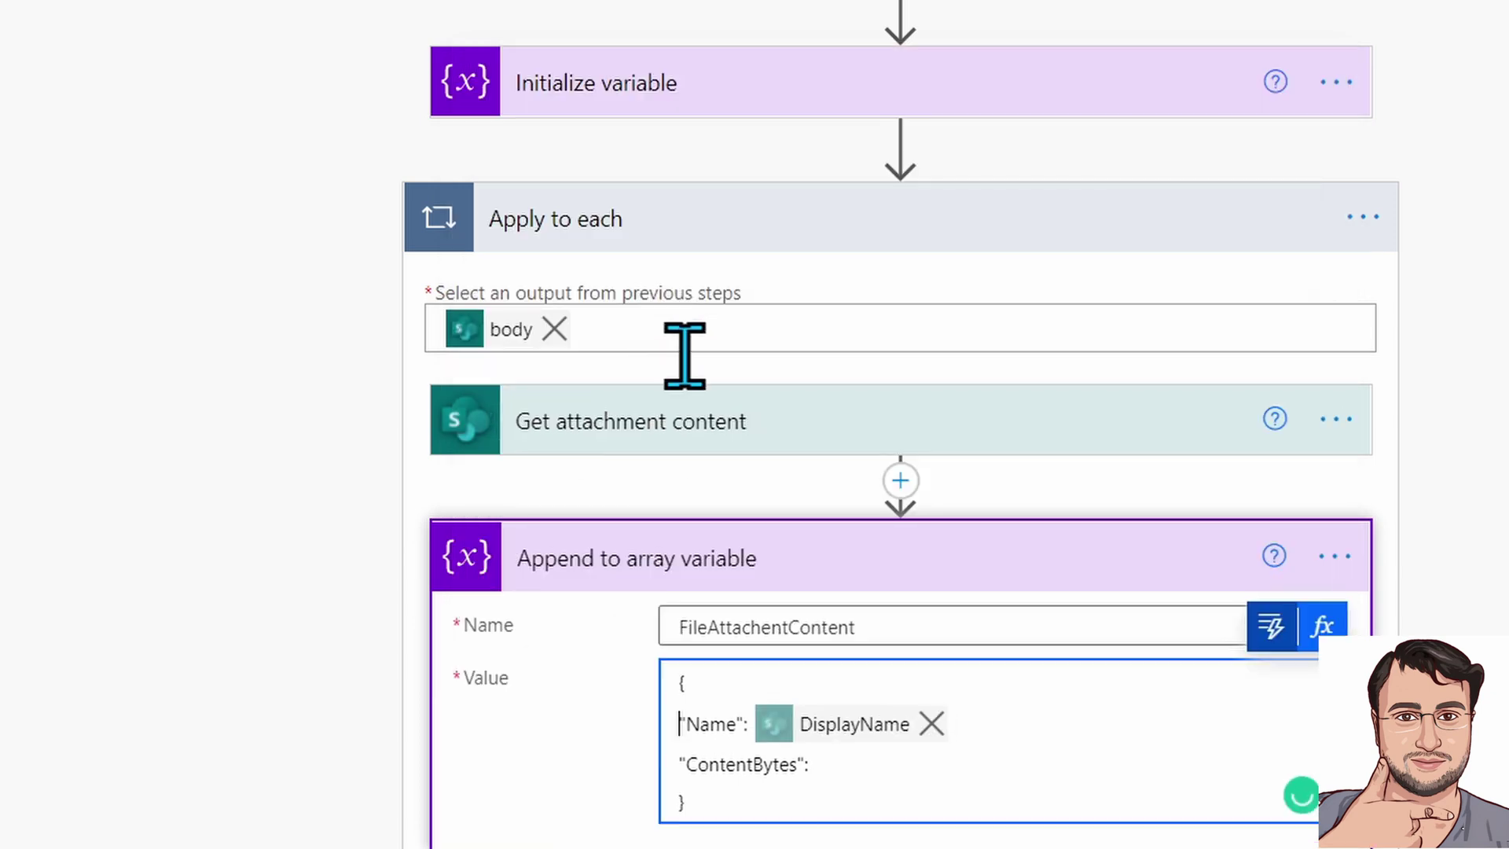
pyautogui.click(895, 760)
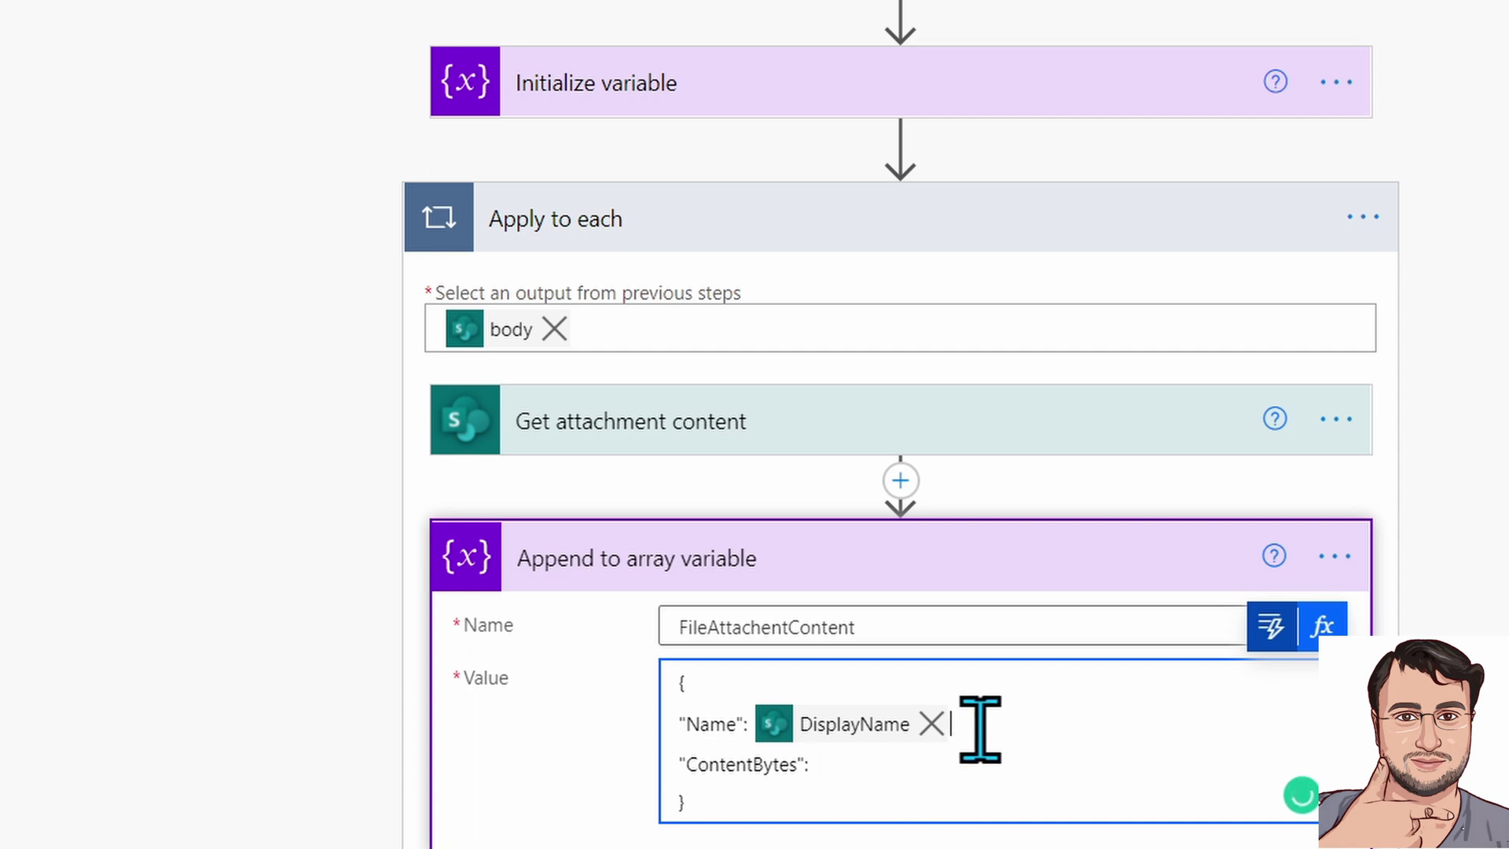
pyautogui.write(',')
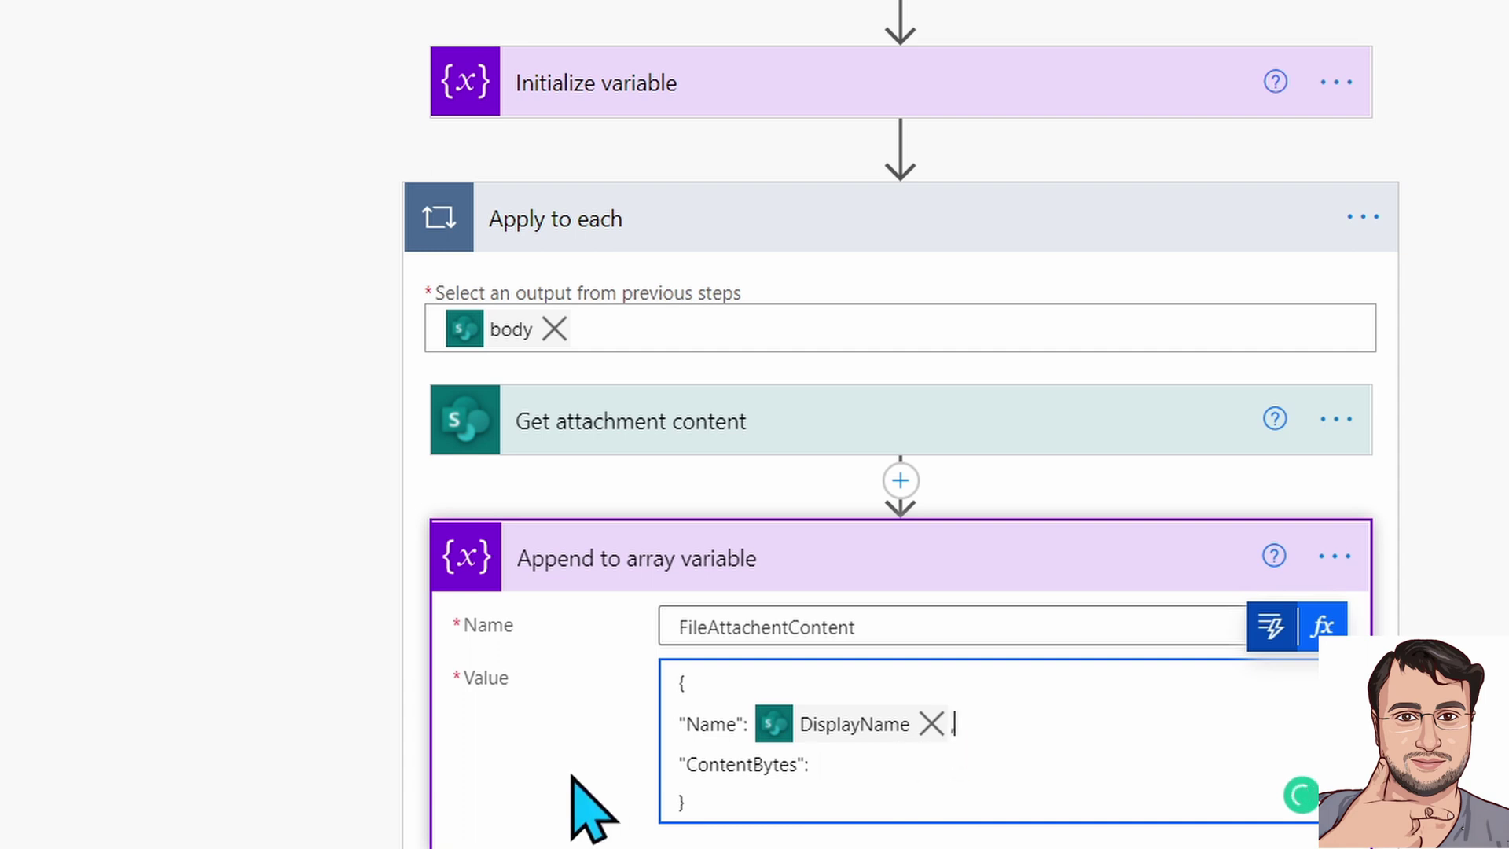
# - Insert Attachment Content as the ContentBytes value
pyautogui.click(824, 762)
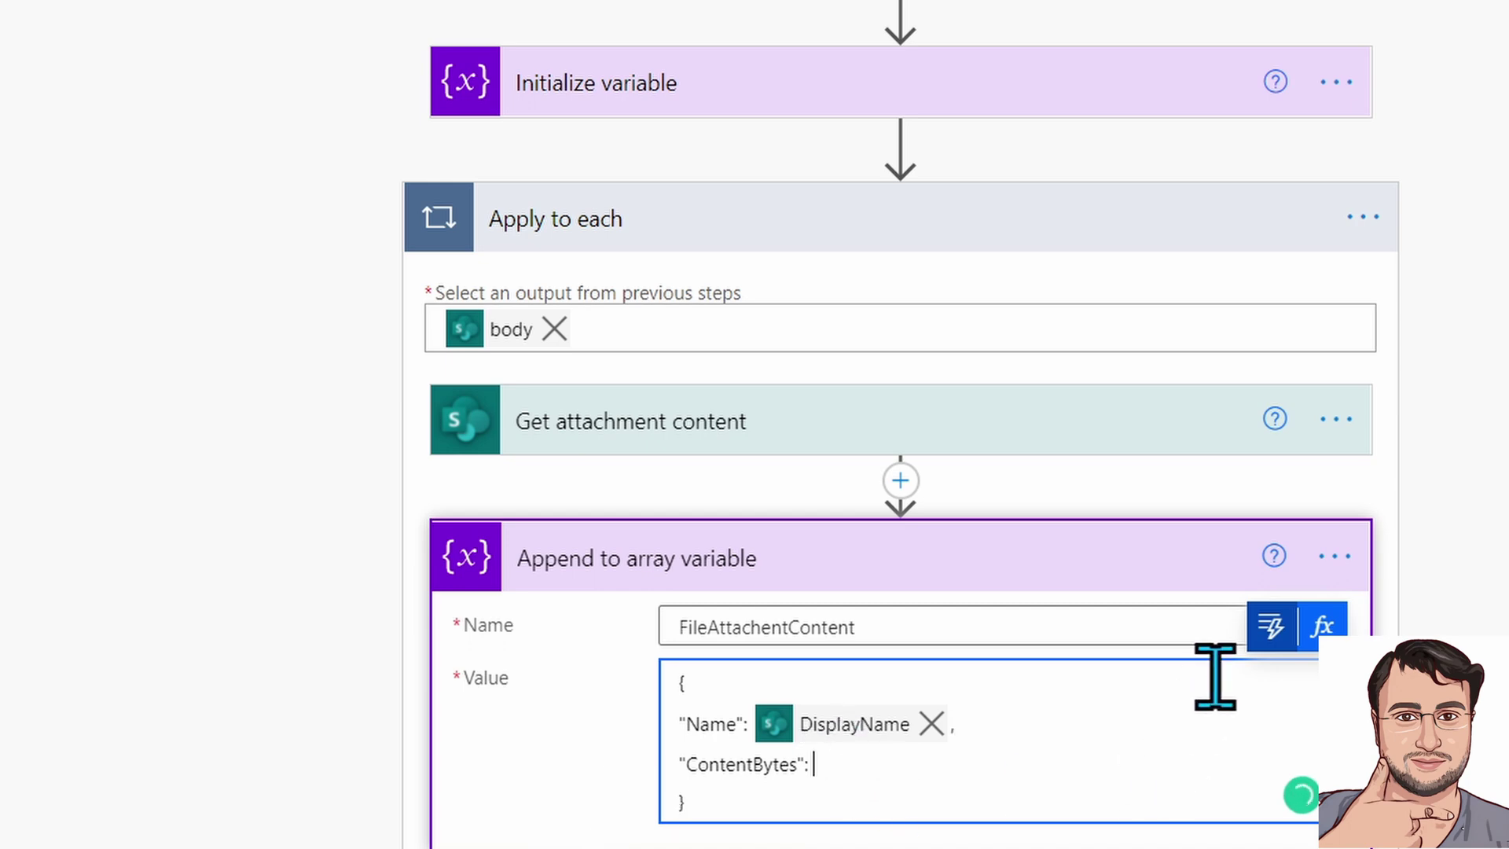
pyautogui.click(1272, 626)
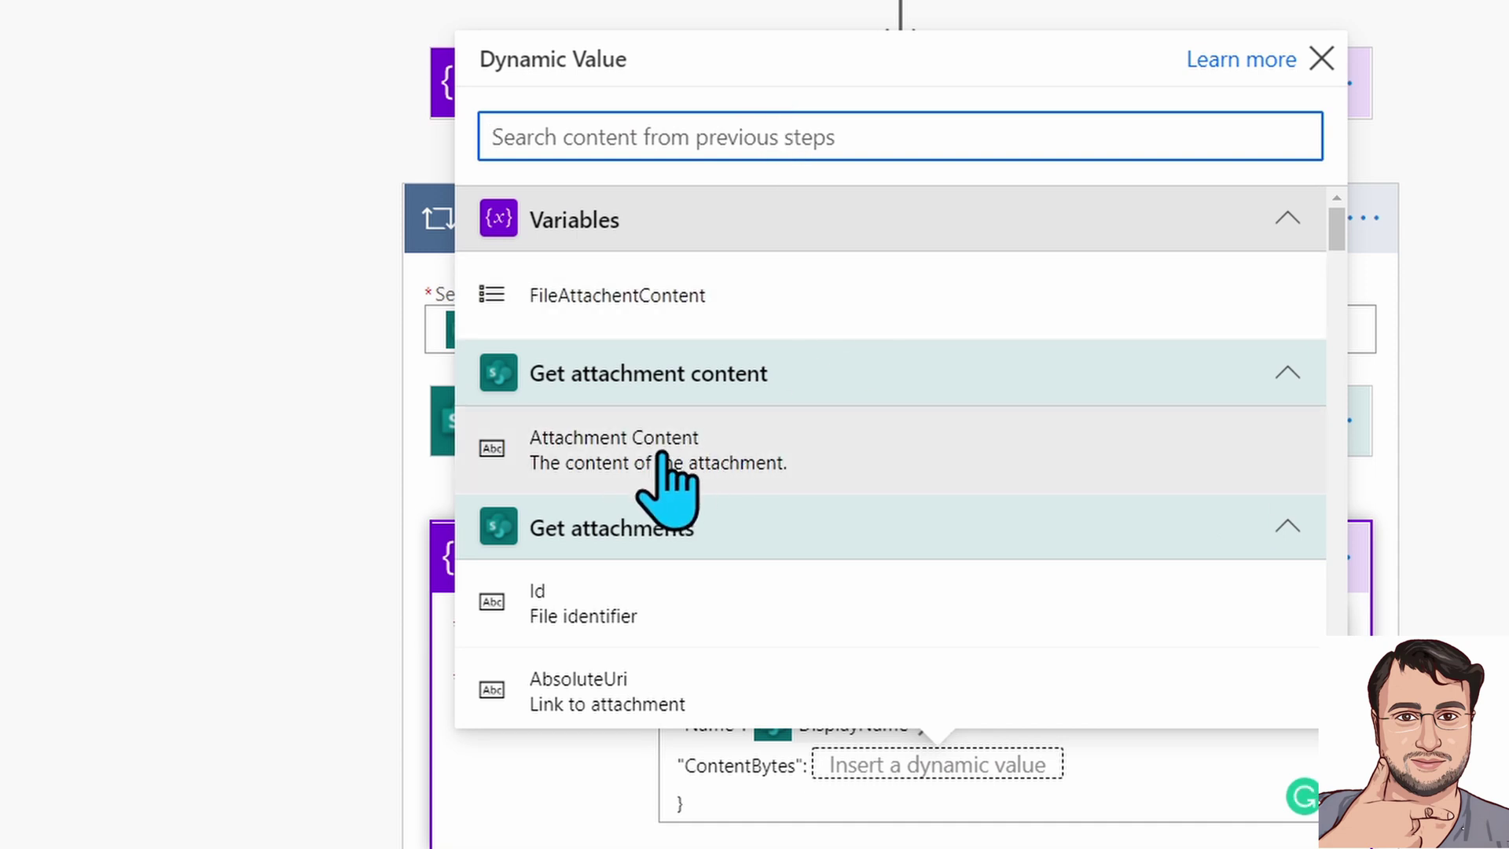
pyautogui.click(710, 460)
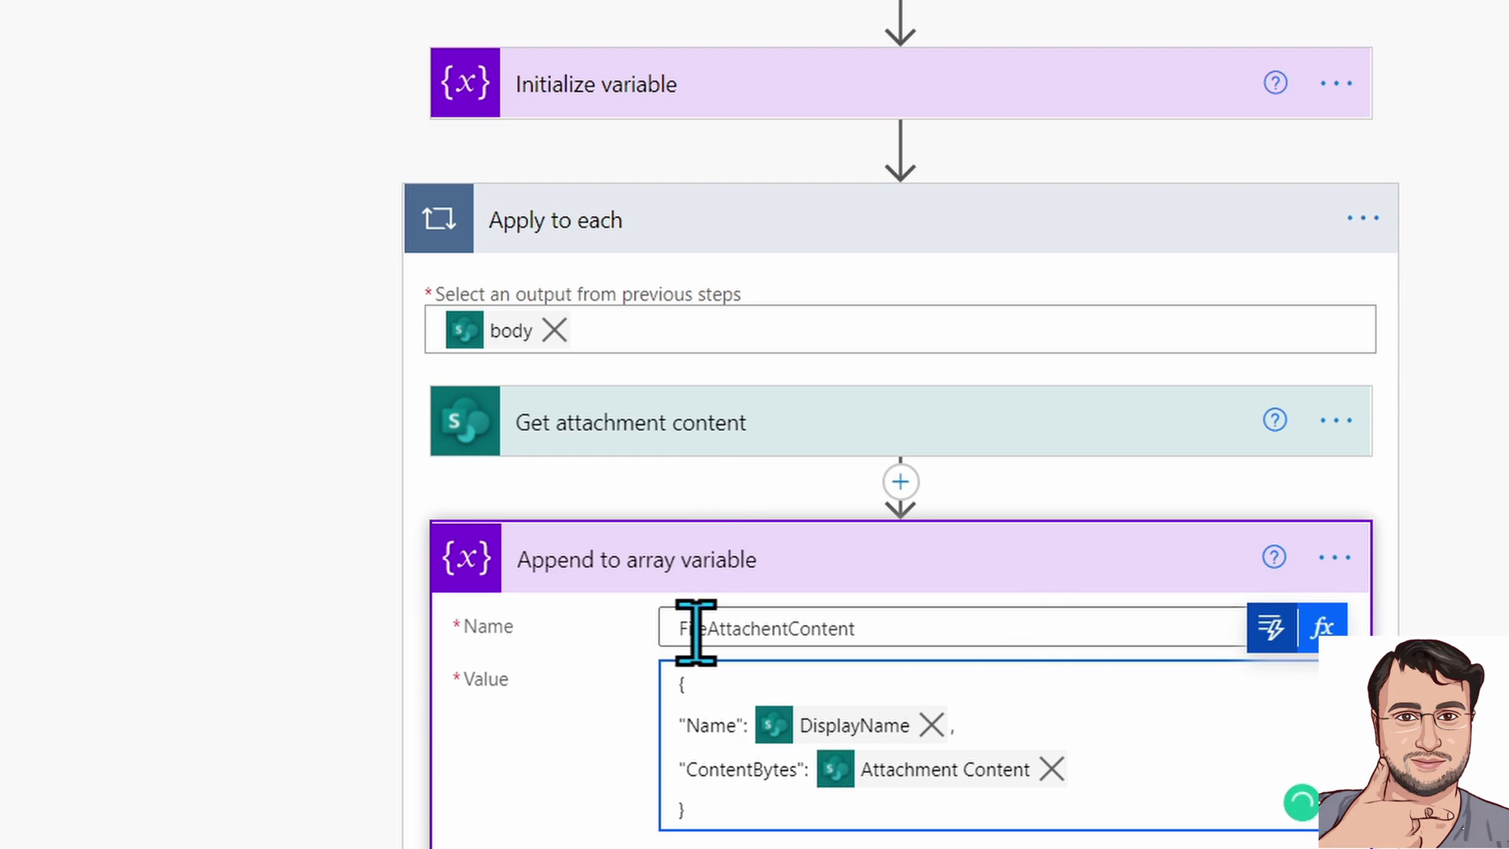
pyautogui.press('Down')
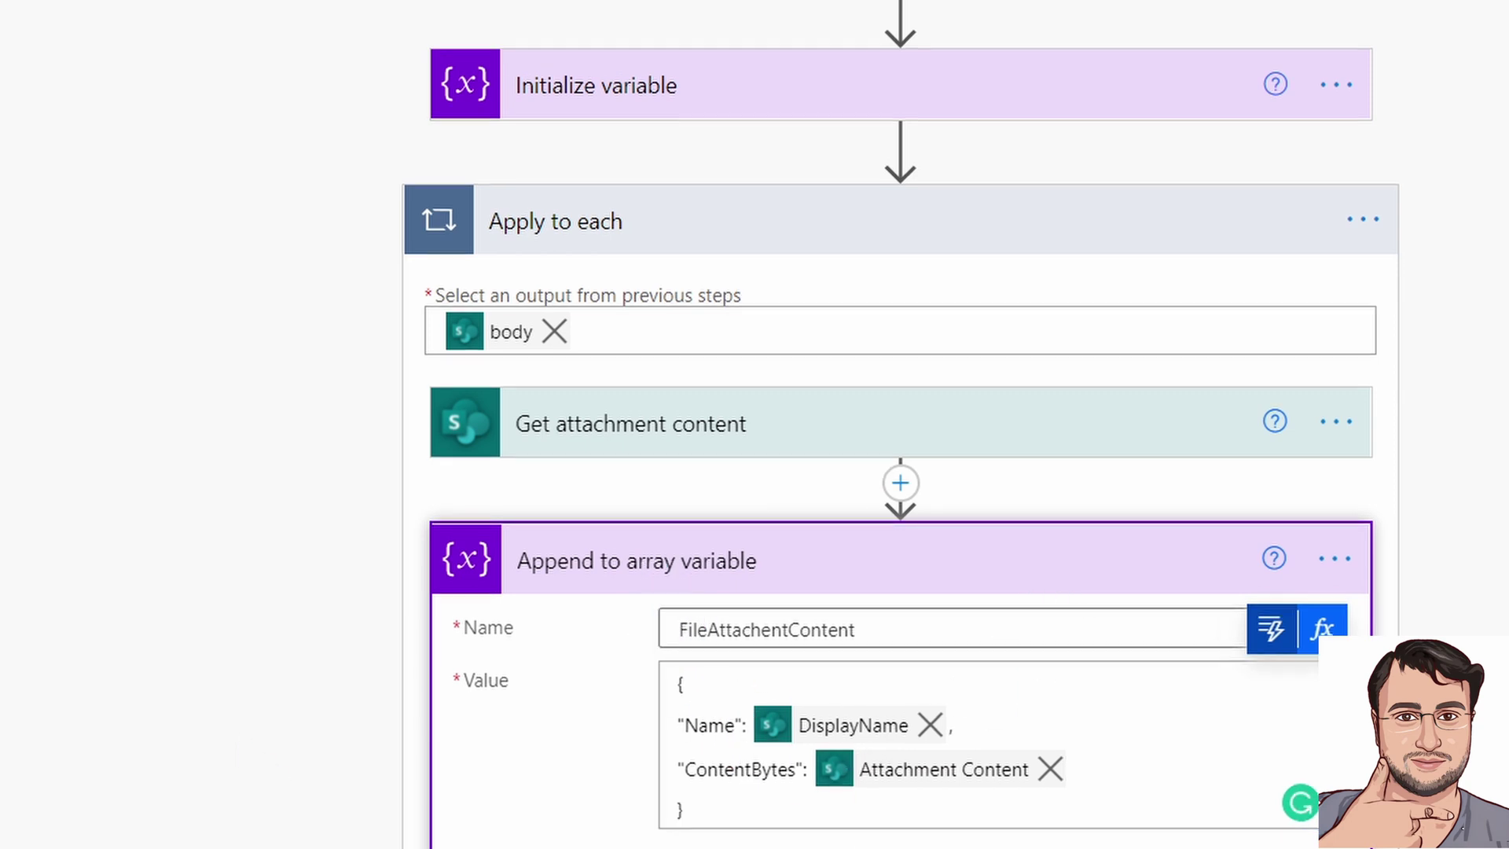
pyautogui.scroll(-2, 916, 653)
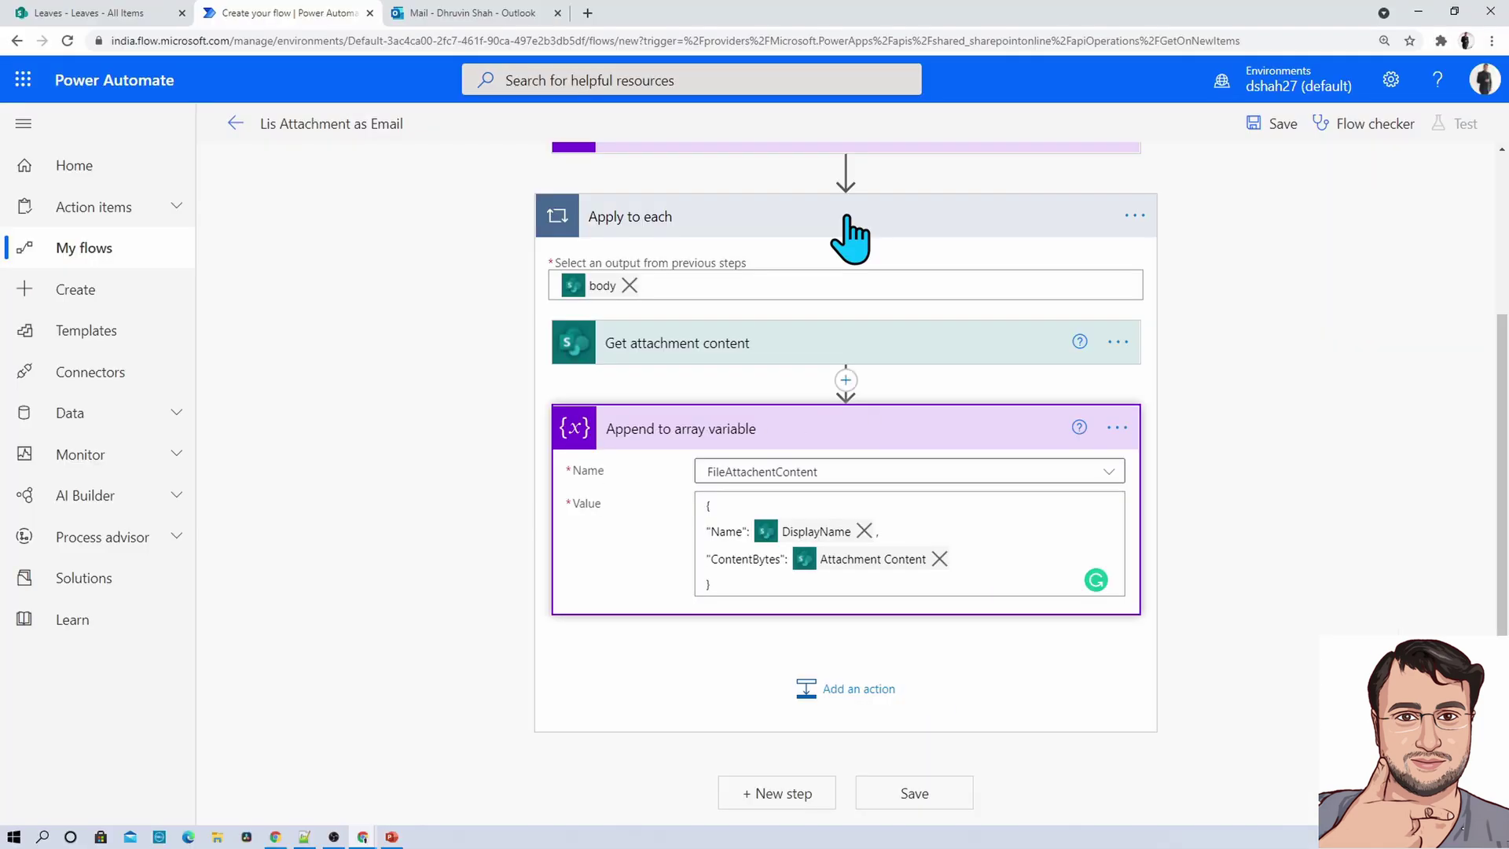
# - Collapse the Apply to each loop and add an Office 365 Outlook Send an email (V2) step after it
pyautogui.click(911, 103)
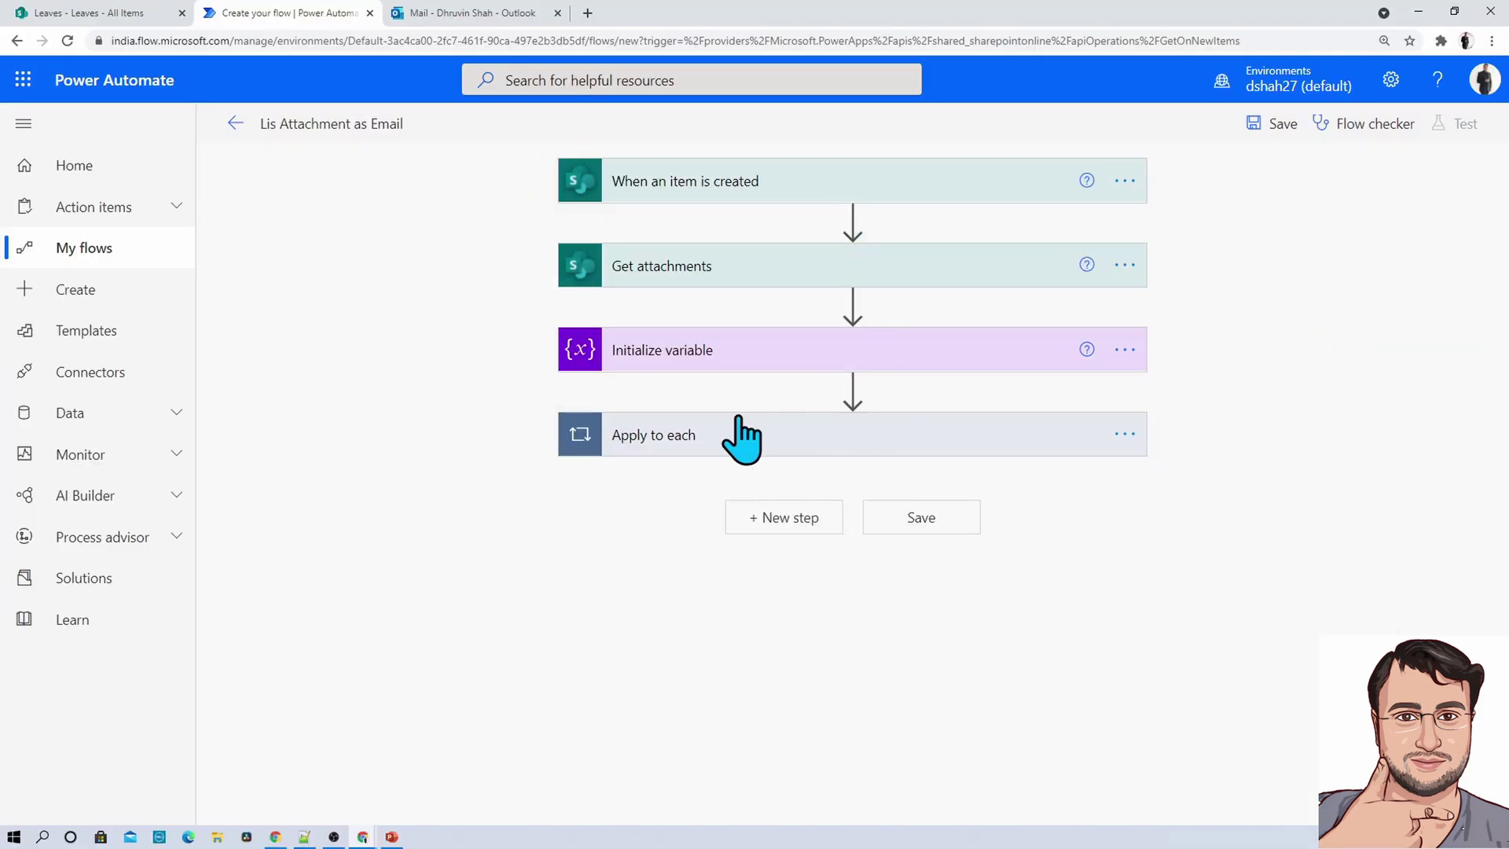
pyautogui.click(789, 526)
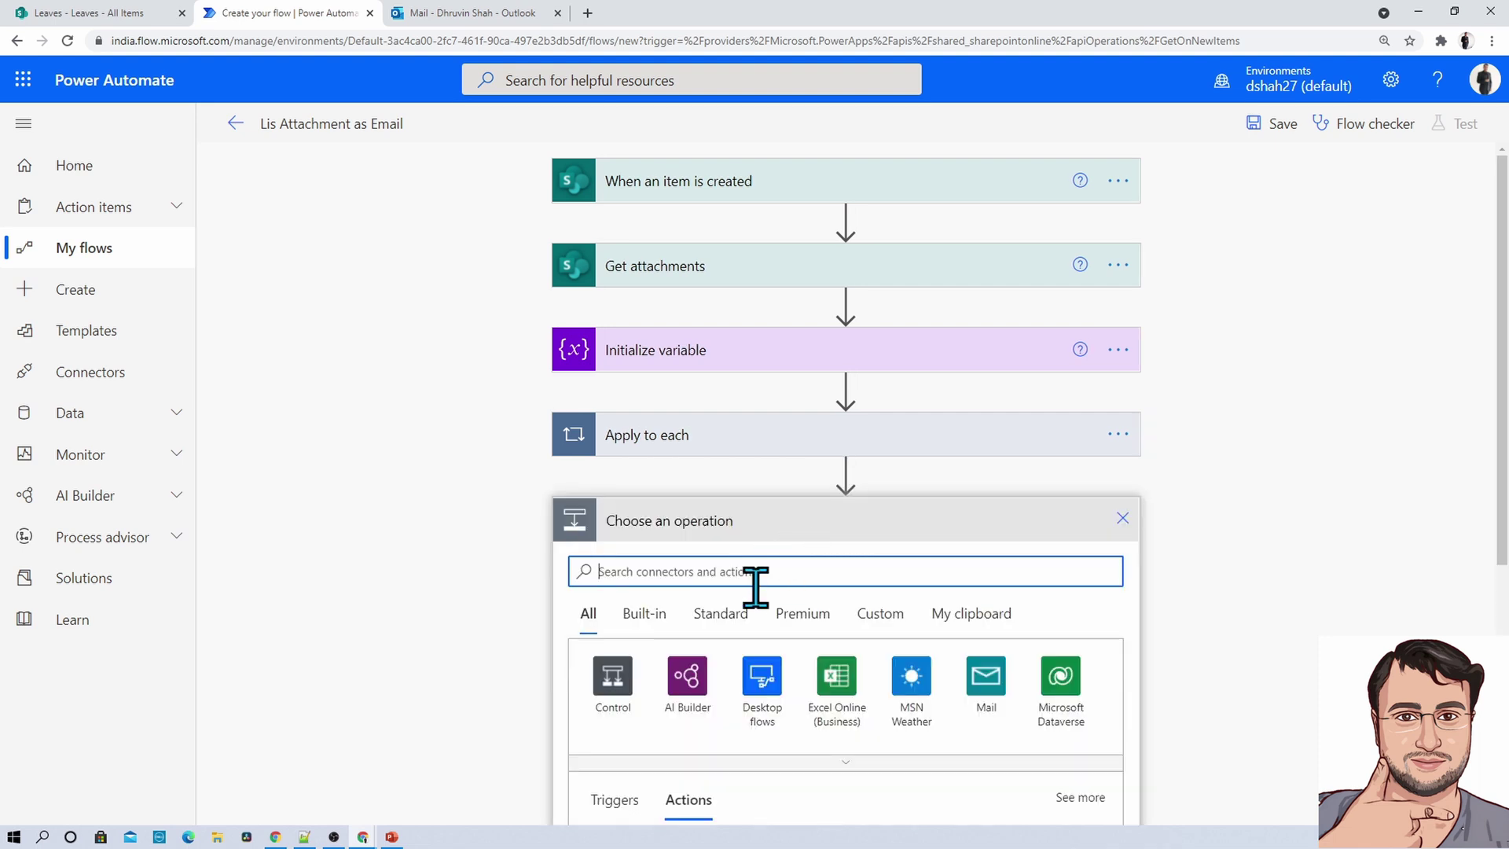
pyautogui.write('send')
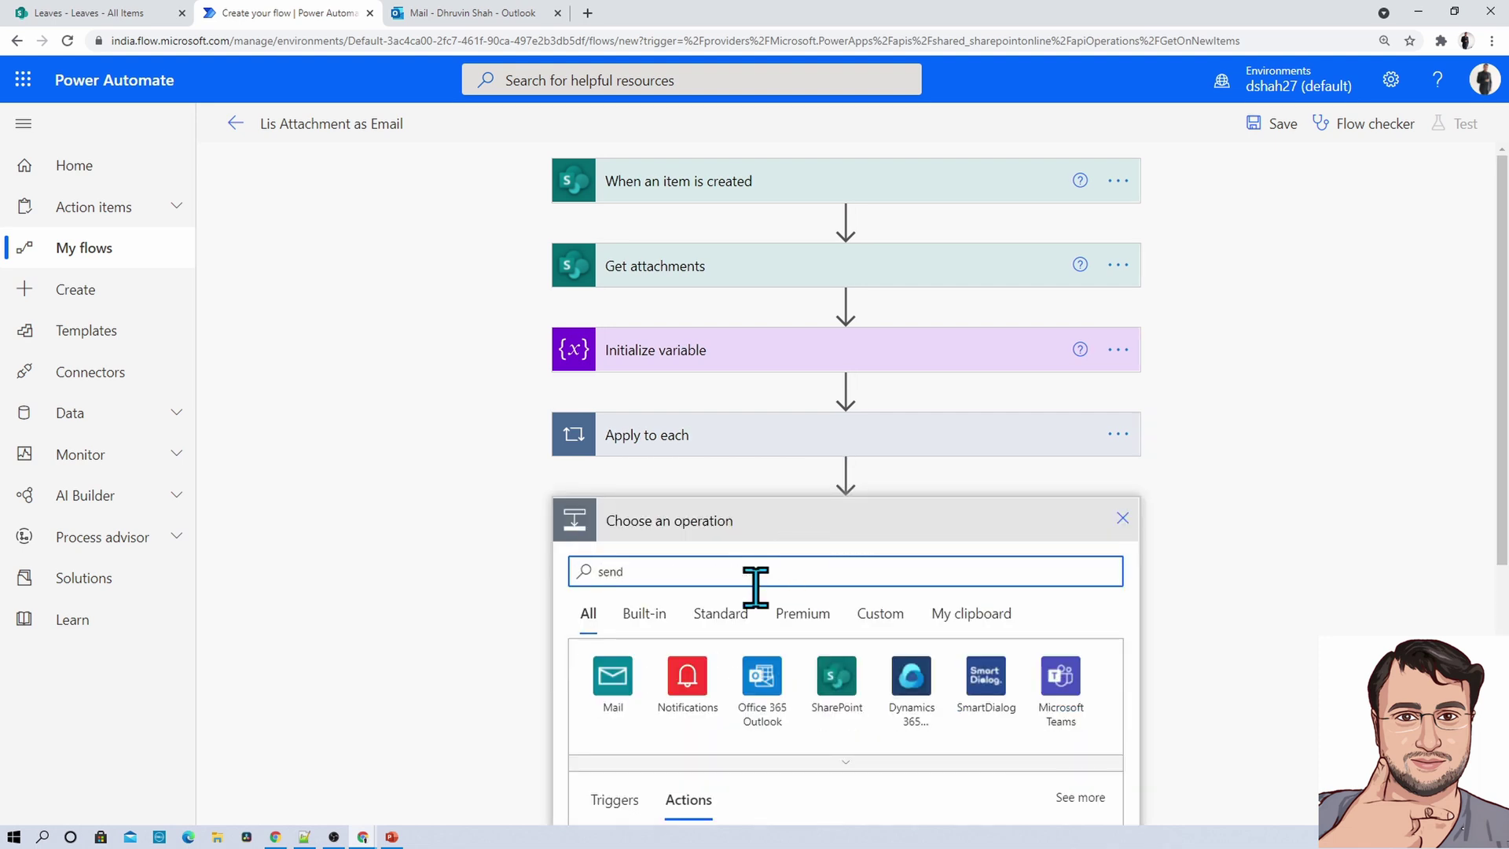
pyautogui.scroll(-3, 761, 587)
pyautogui.scroll(-2, 808, 607)
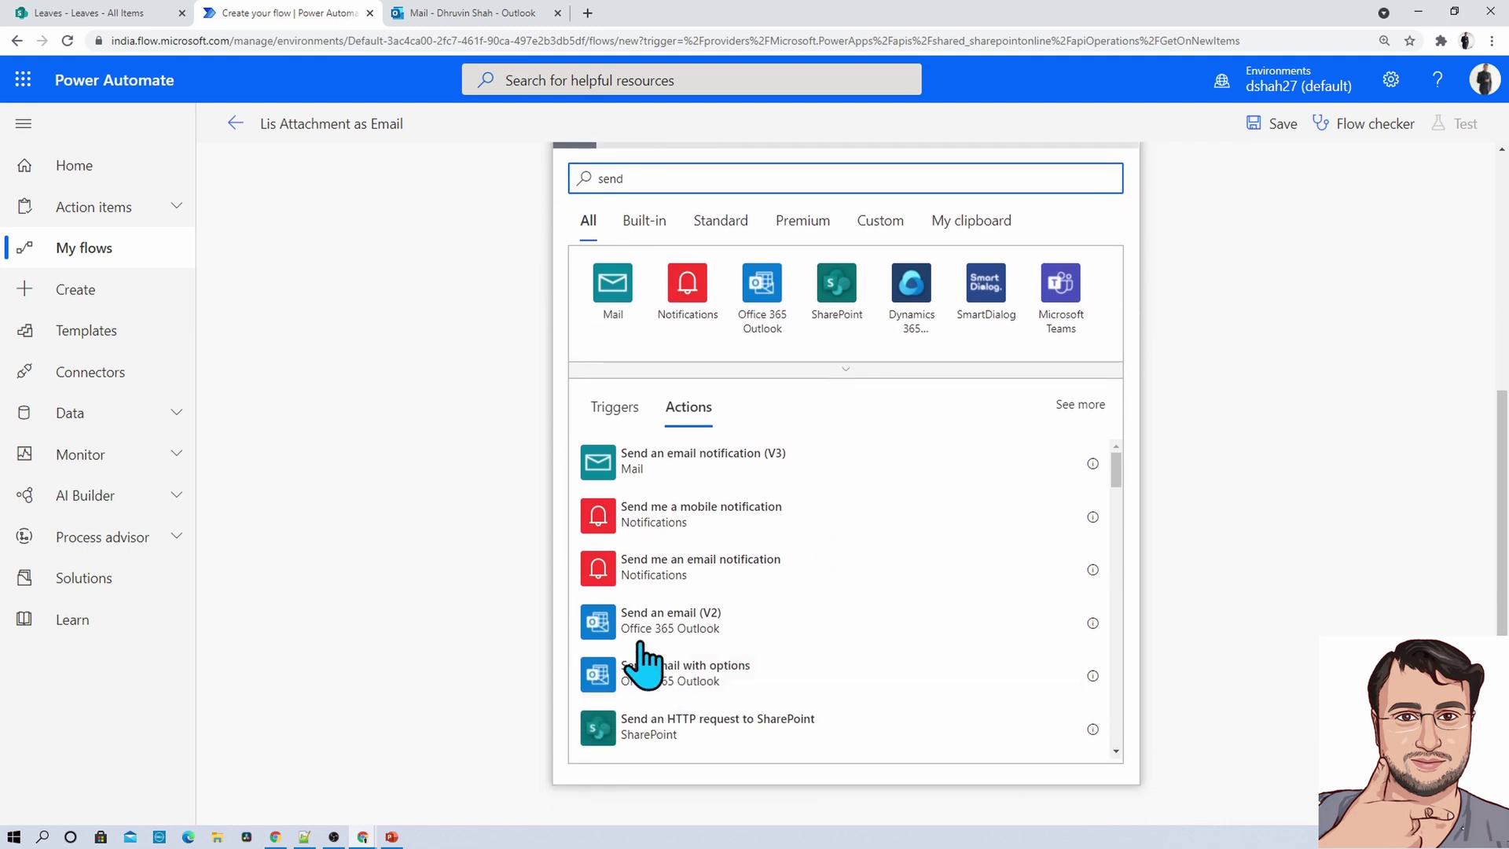
pyautogui.click(682, 625)
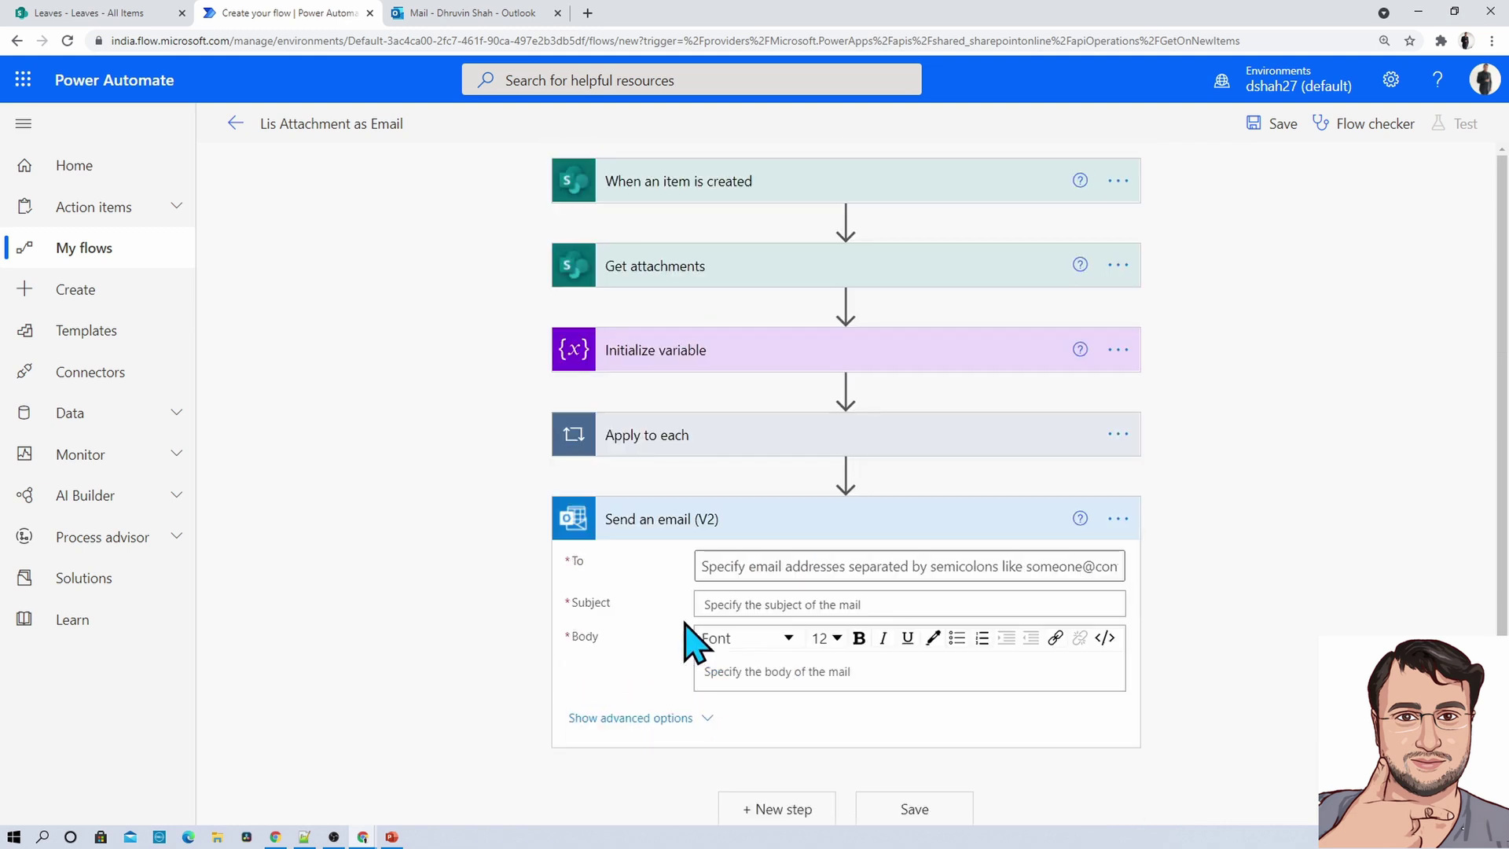
# - Address the email to the suggested contact with subject 'Multiple Files from SP LIST'
pyautogui.click(805, 564)
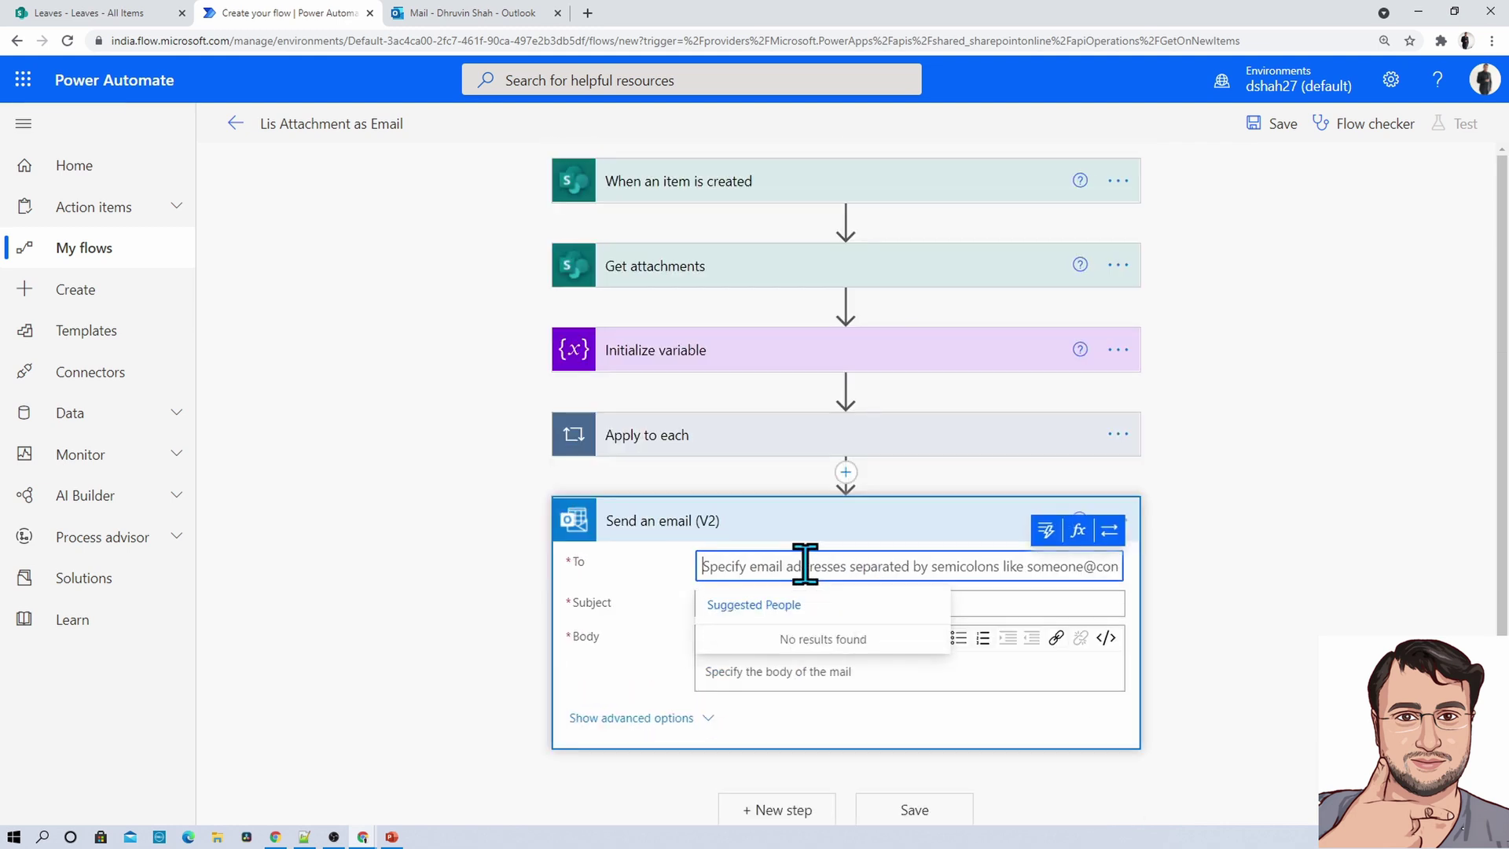
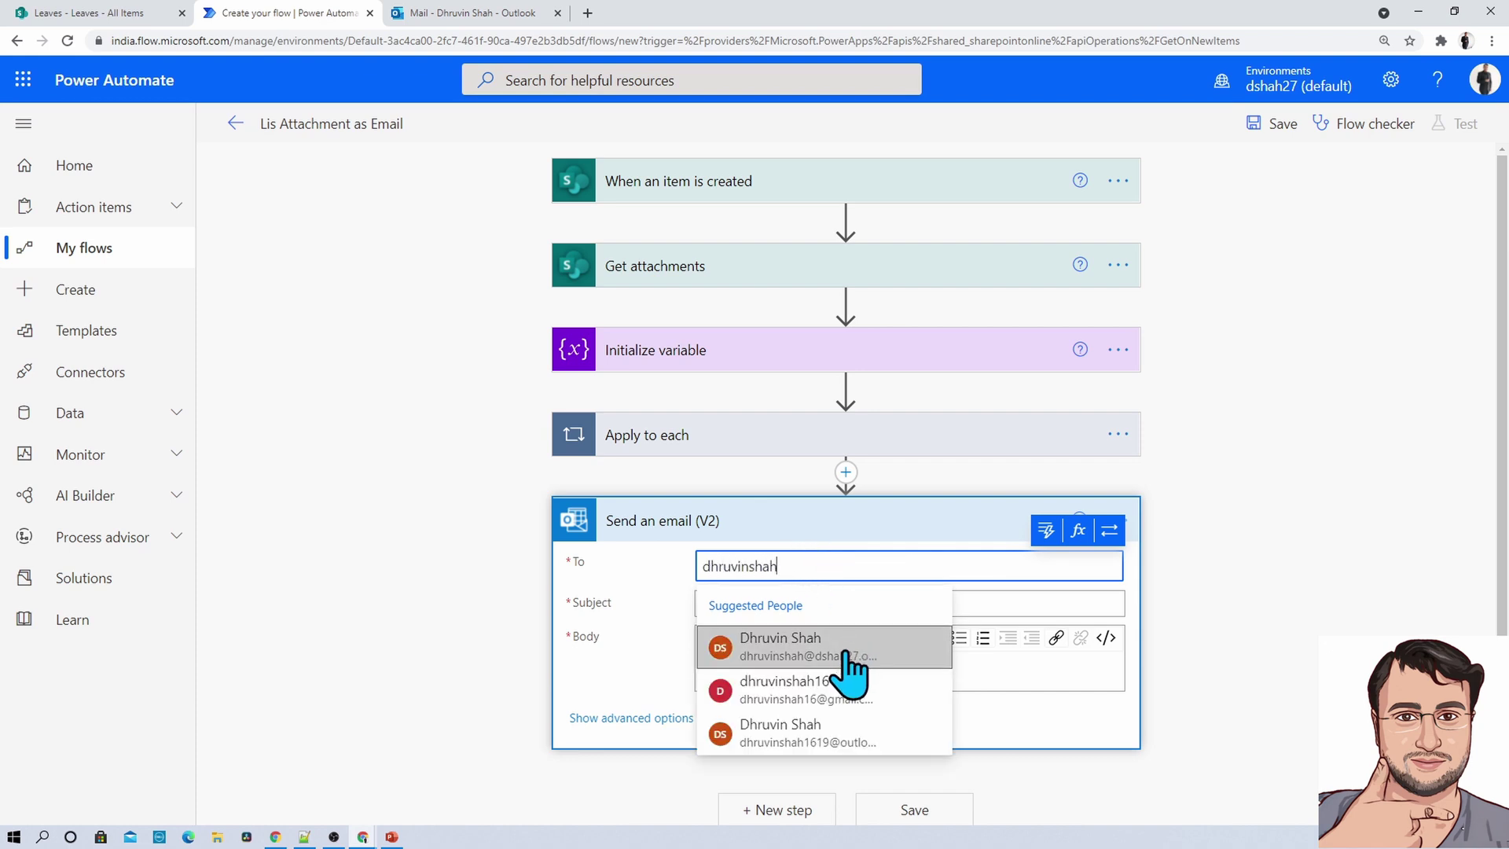
pyautogui.click(846, 654)
pyautogui.click(802, 601)
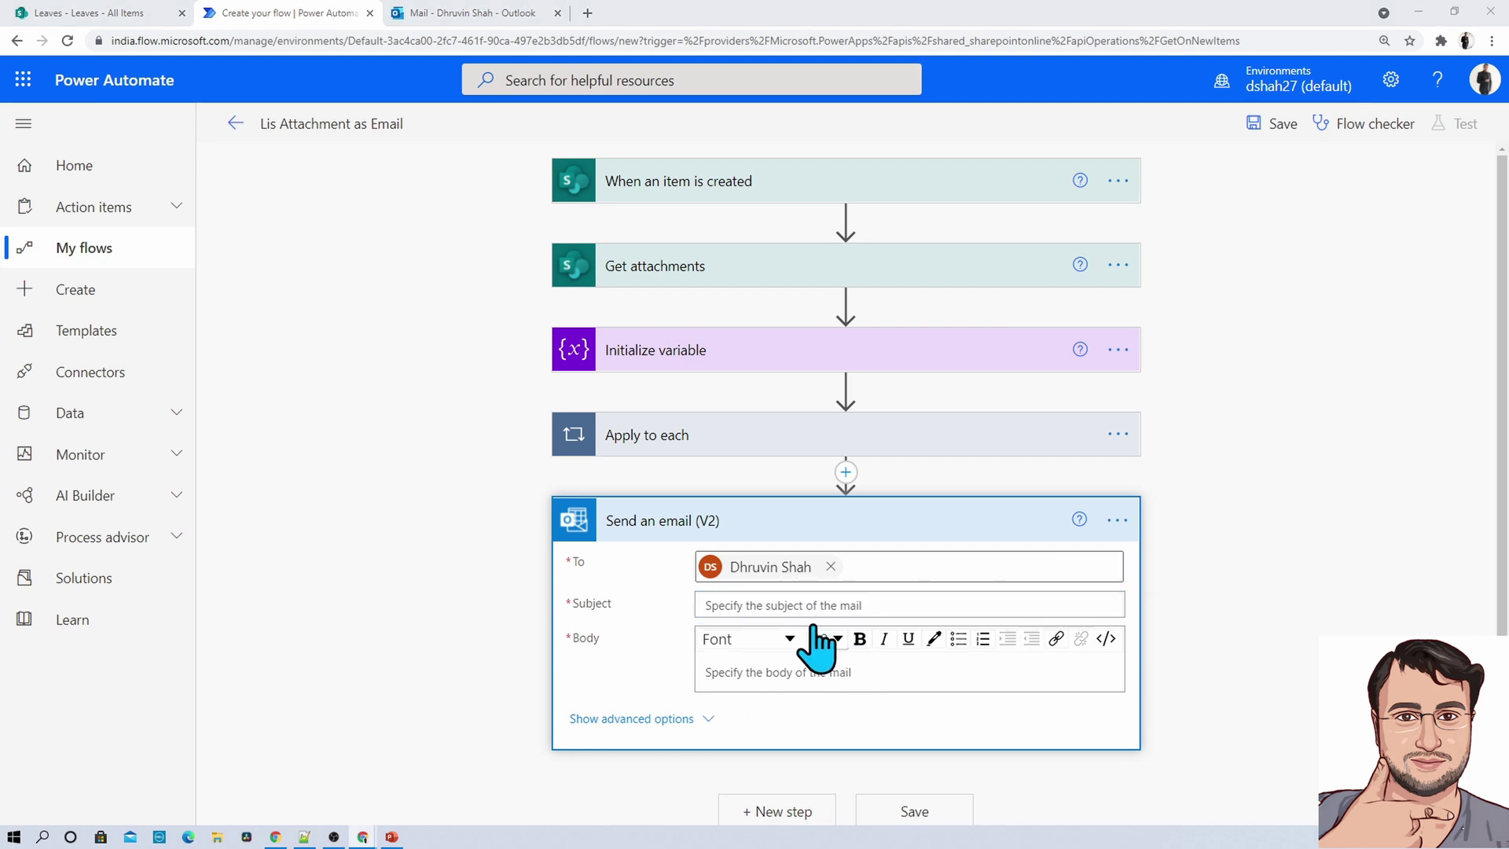
pyautogui.click(791, 605)
pyautogui.write('Multiple Files')
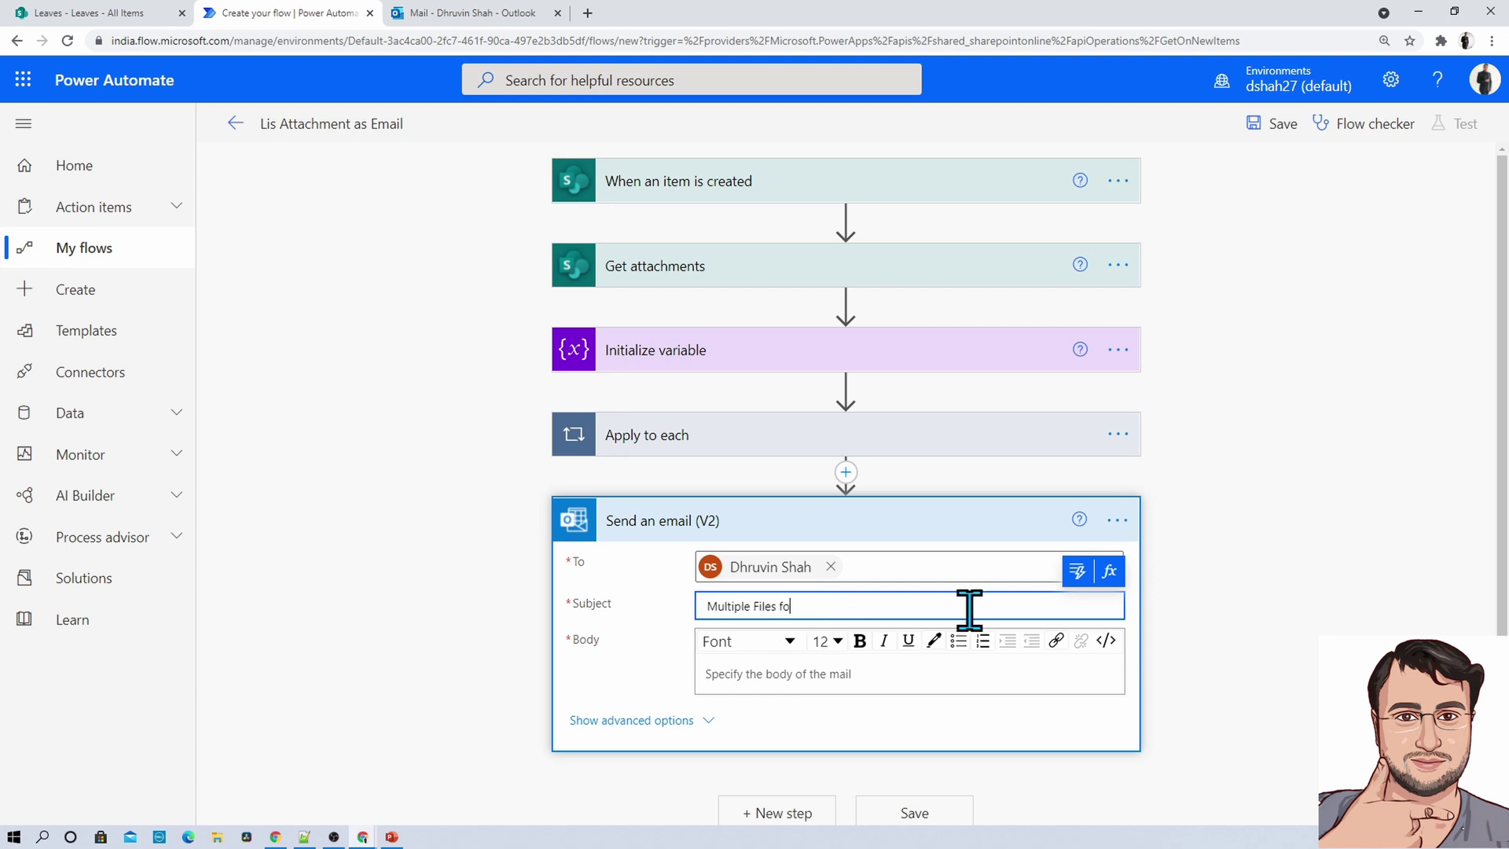
pyautogui.write(' from SP LIST')
# - Write the body 'Hello, / Please find attached documents! / Thanks' signed with the sender's name
pyautogui.click(818, 672)
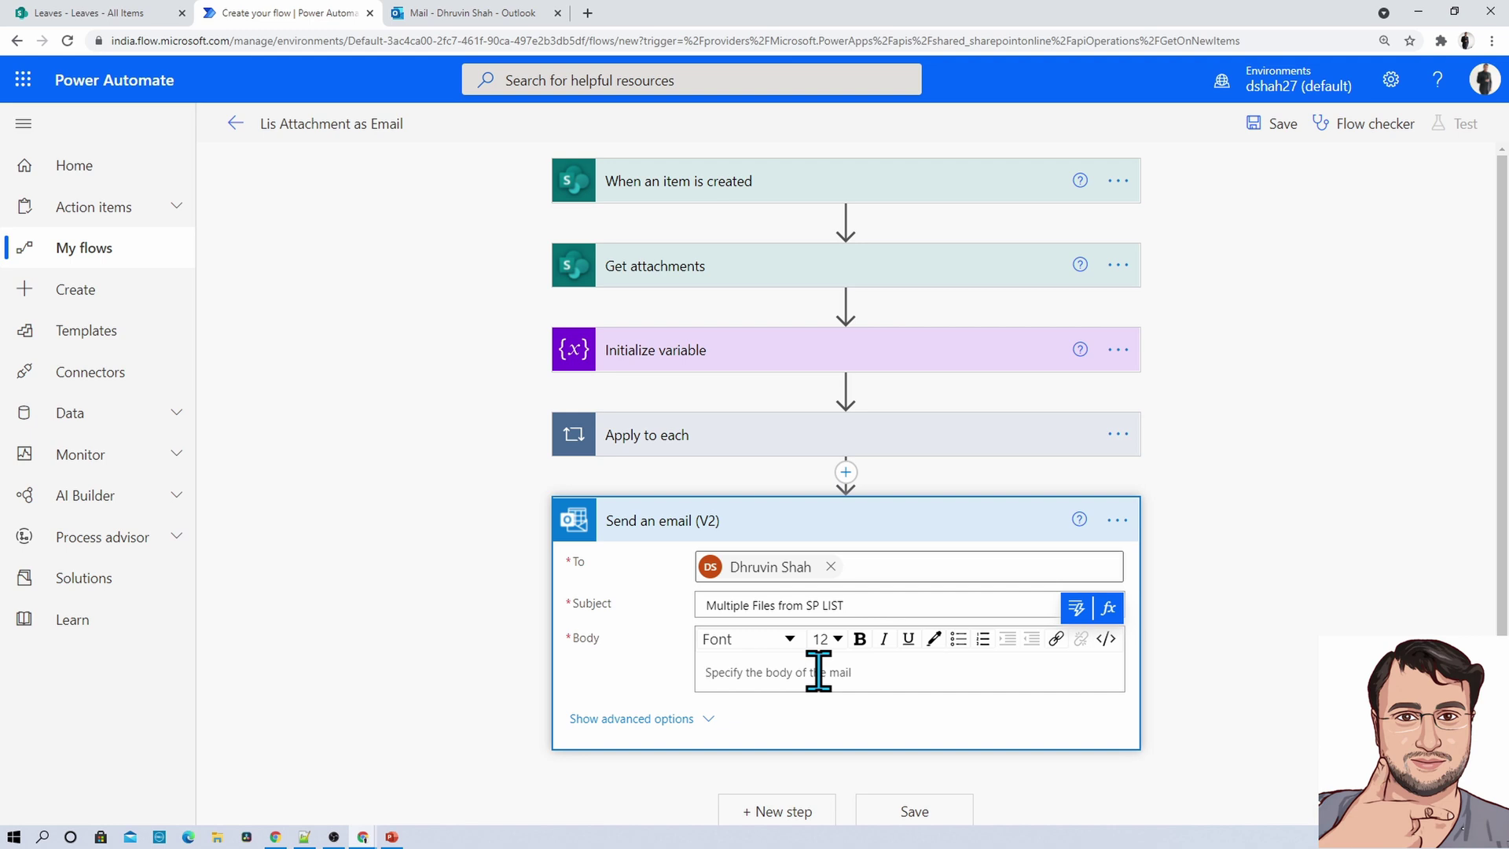
pyautogui.write('Hello,')
pyautogui.press('Return')
pyautogui.press('Return')
pyautogui.write('Please find a')
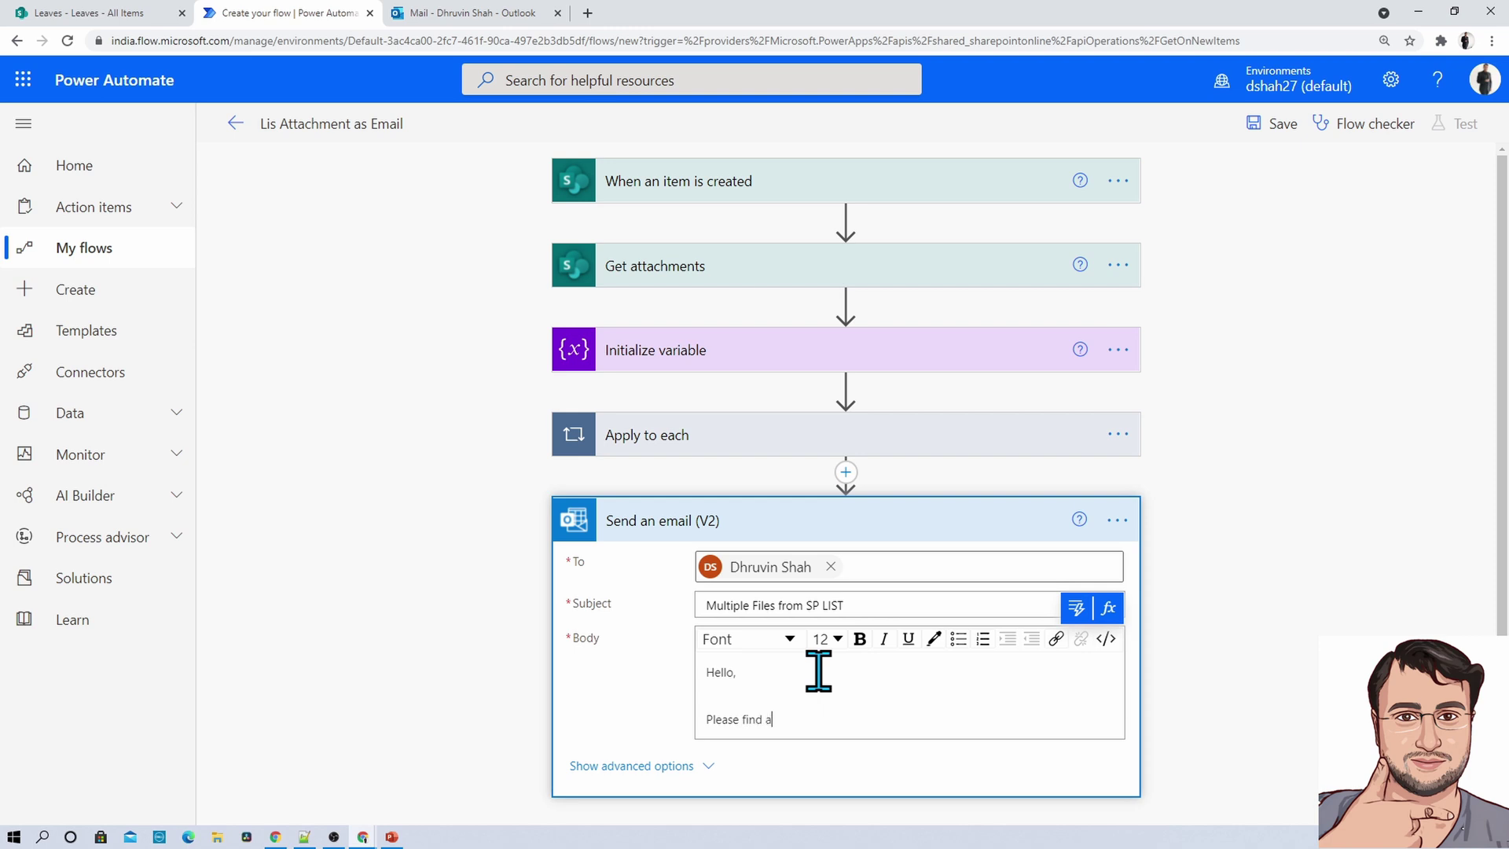
pyautogui.write('tta')
pyautogui.write('ched docuemnts!')
pyautogui.press('Return')
pyautogui.press('Return')
pyautogui.write('Thanks')
pyautogui.press('Return')
pyautogui.write('D')
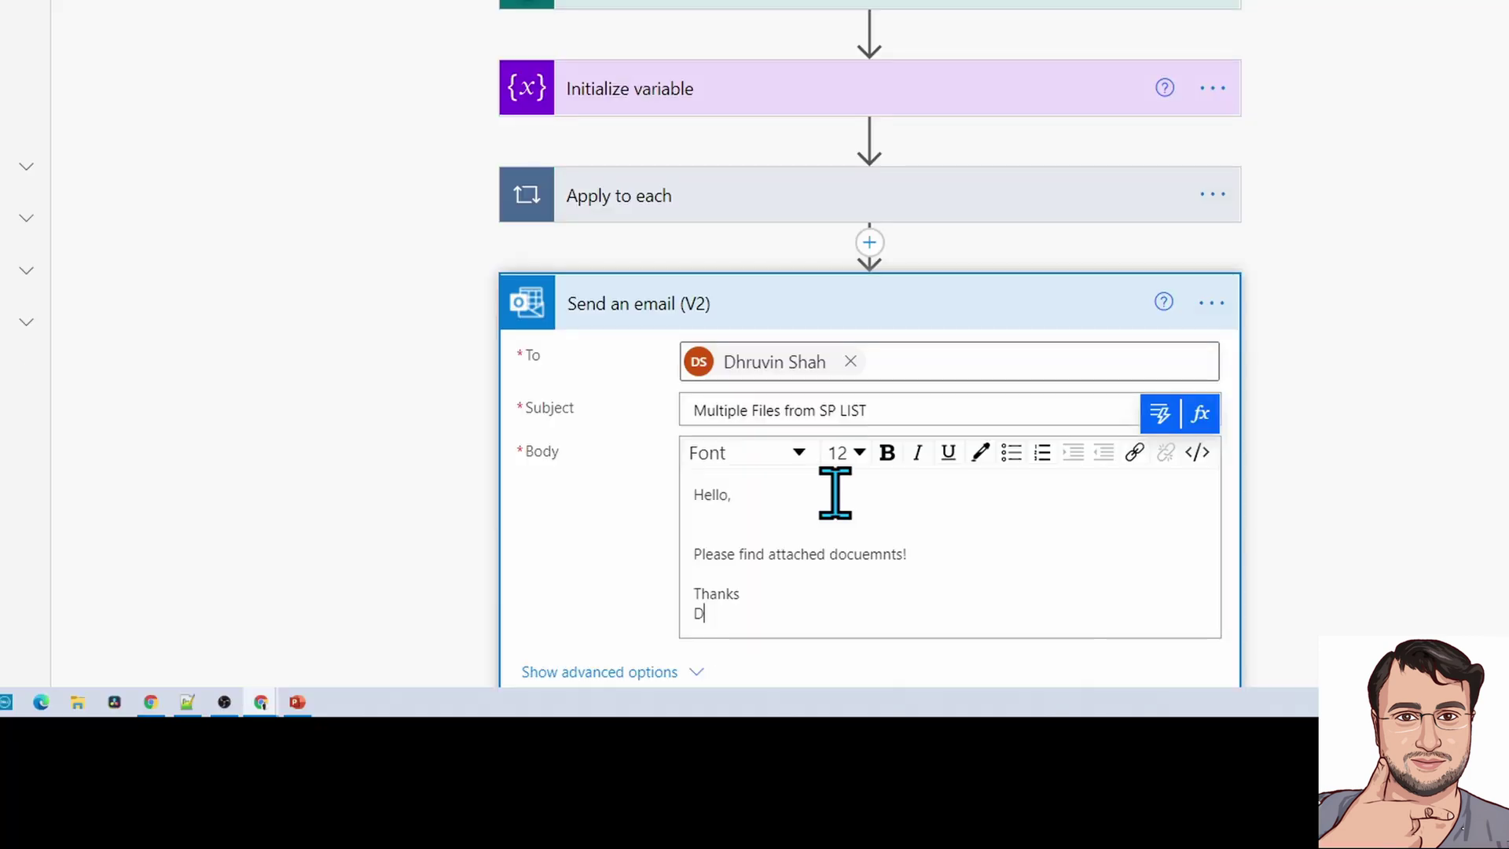
pyautogui.write('hruvin')
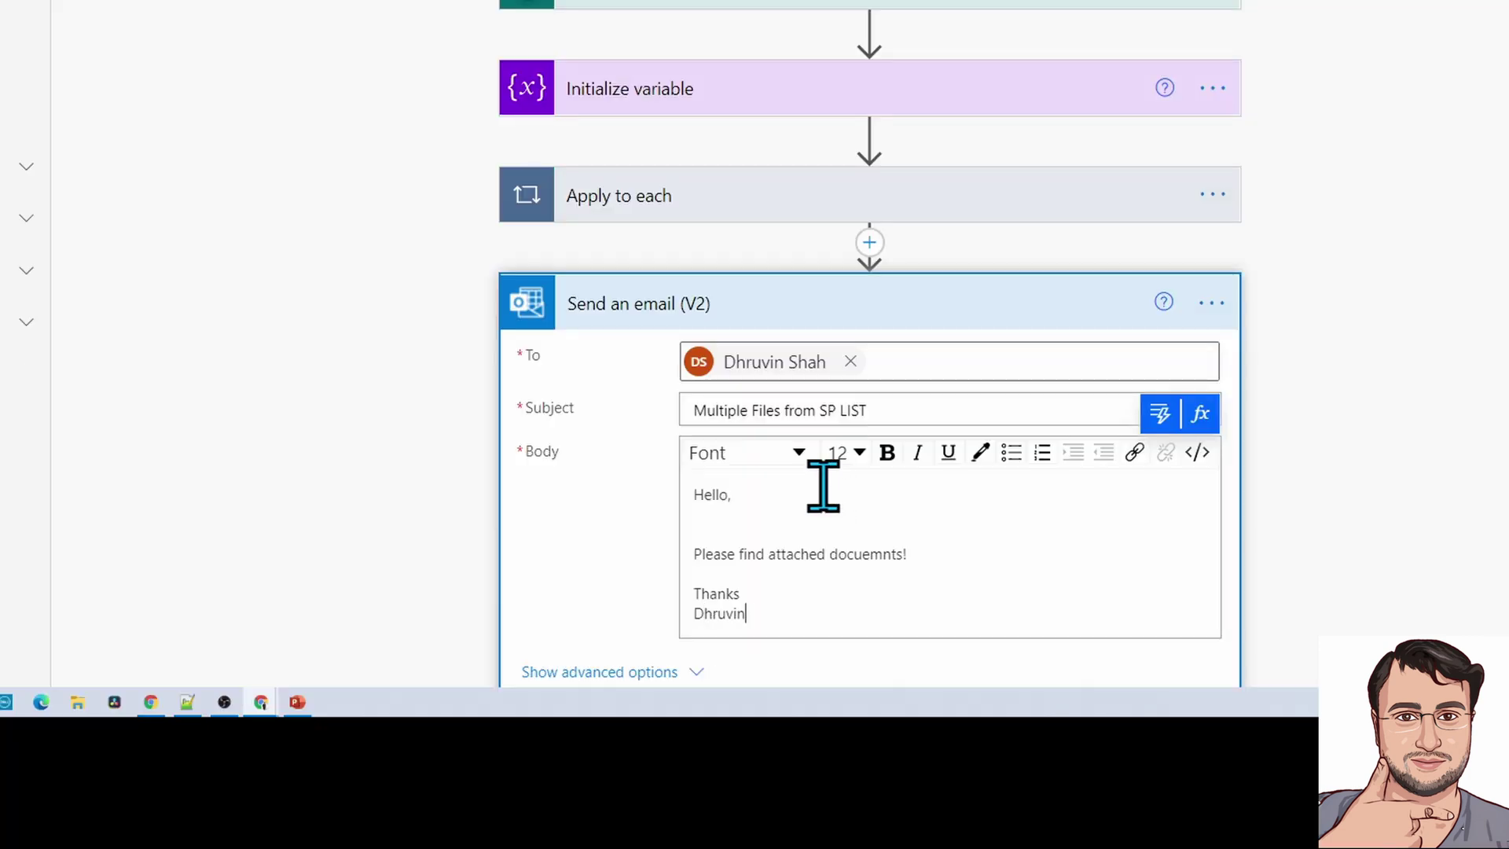
pyautogui.scroll(-2, 762, 589)
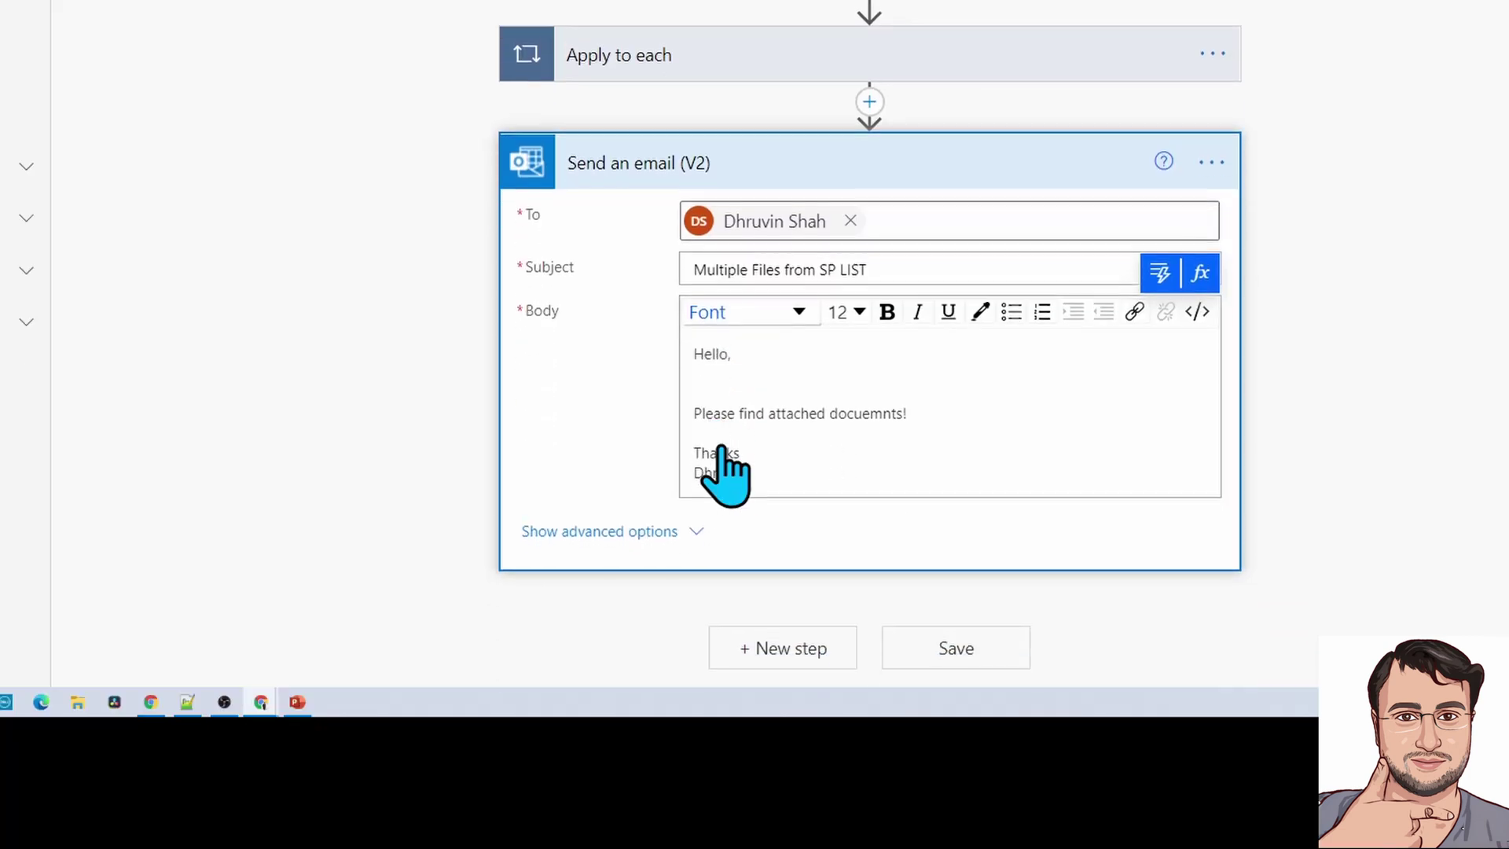
# - Switch the email's Attachments to array input and set it to the FileAttachentContent variable
pyautogui.click(696, 532)
pyautogui.scroll(-5, 684, 420)
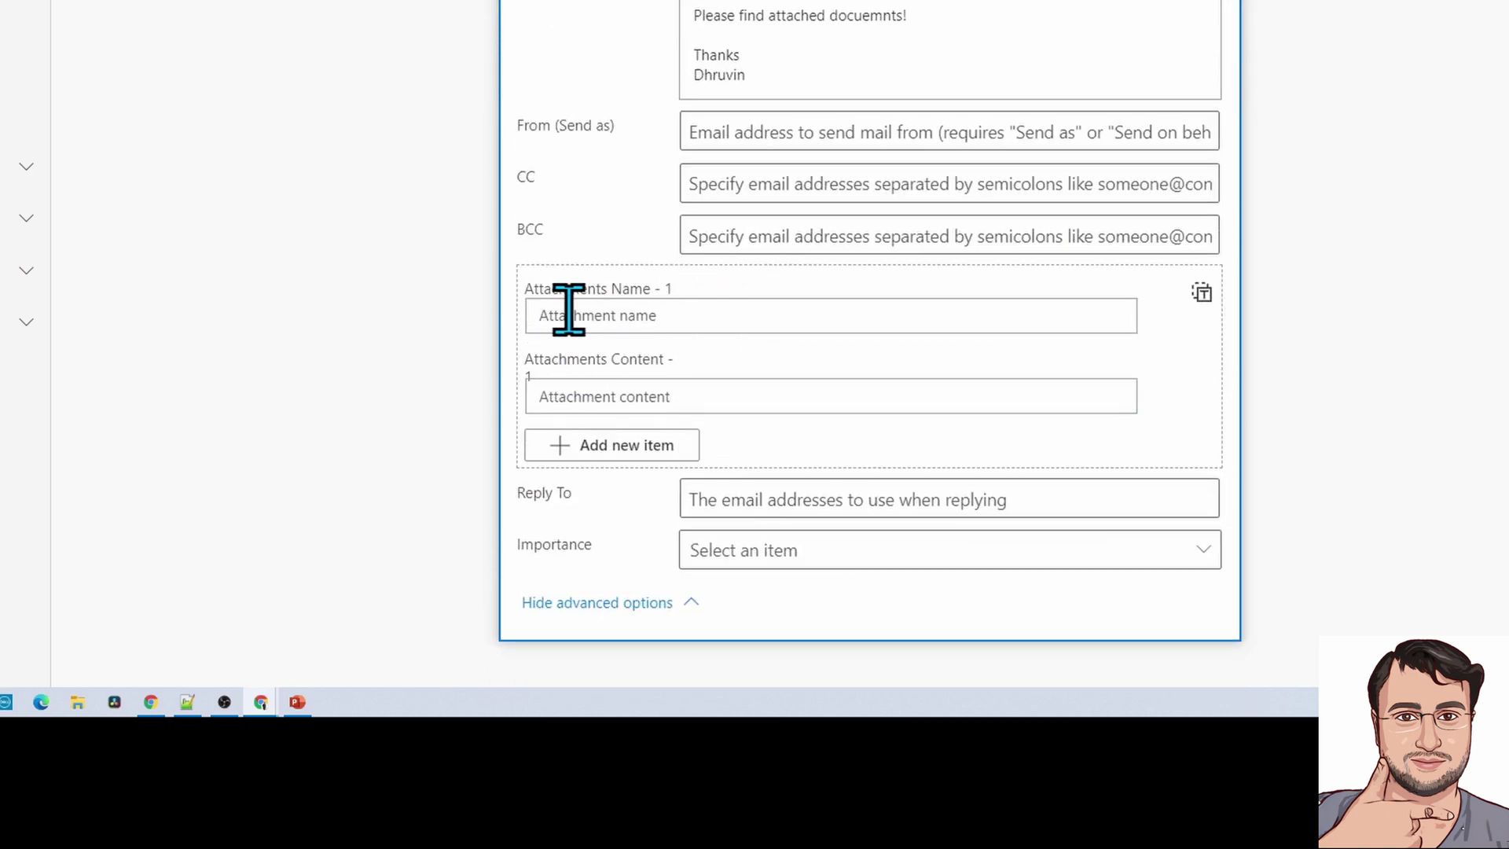
pyautogui.click(1201, 301)
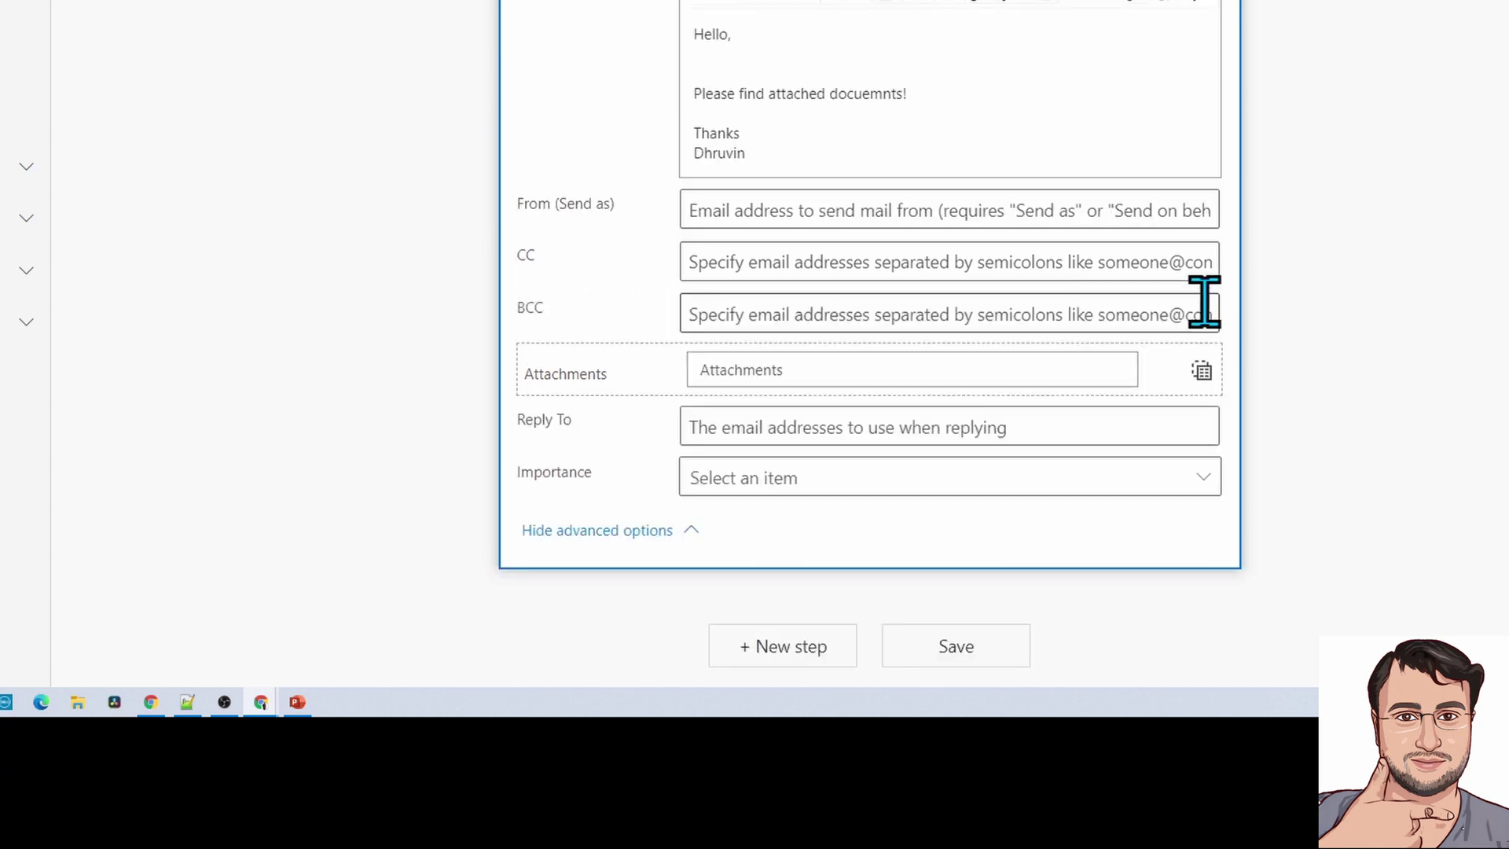
pyautogui.click(807, 370)
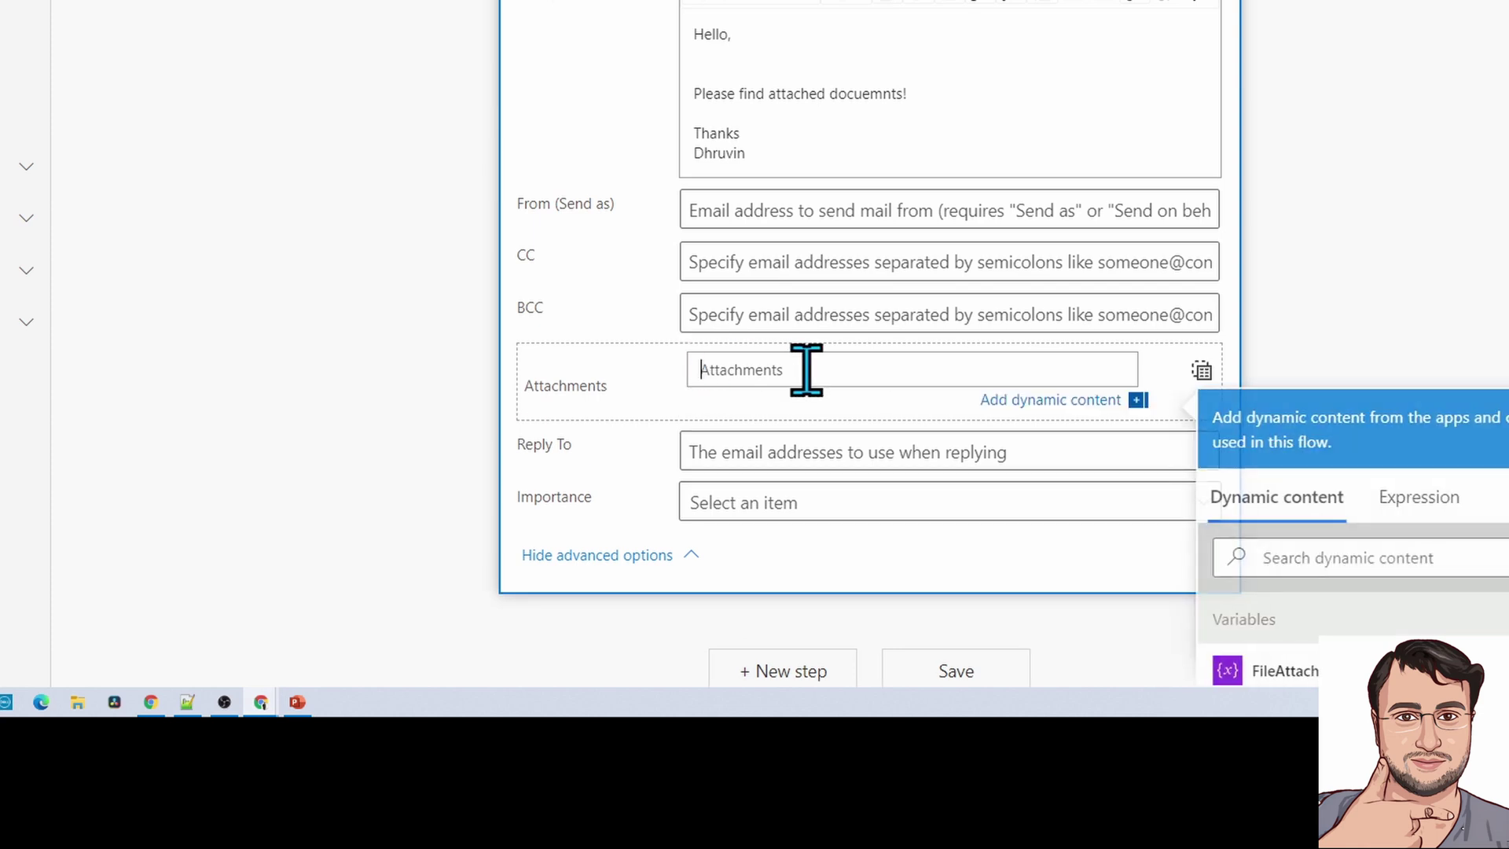
pyautogui.scroll(-1, 1037, 362)
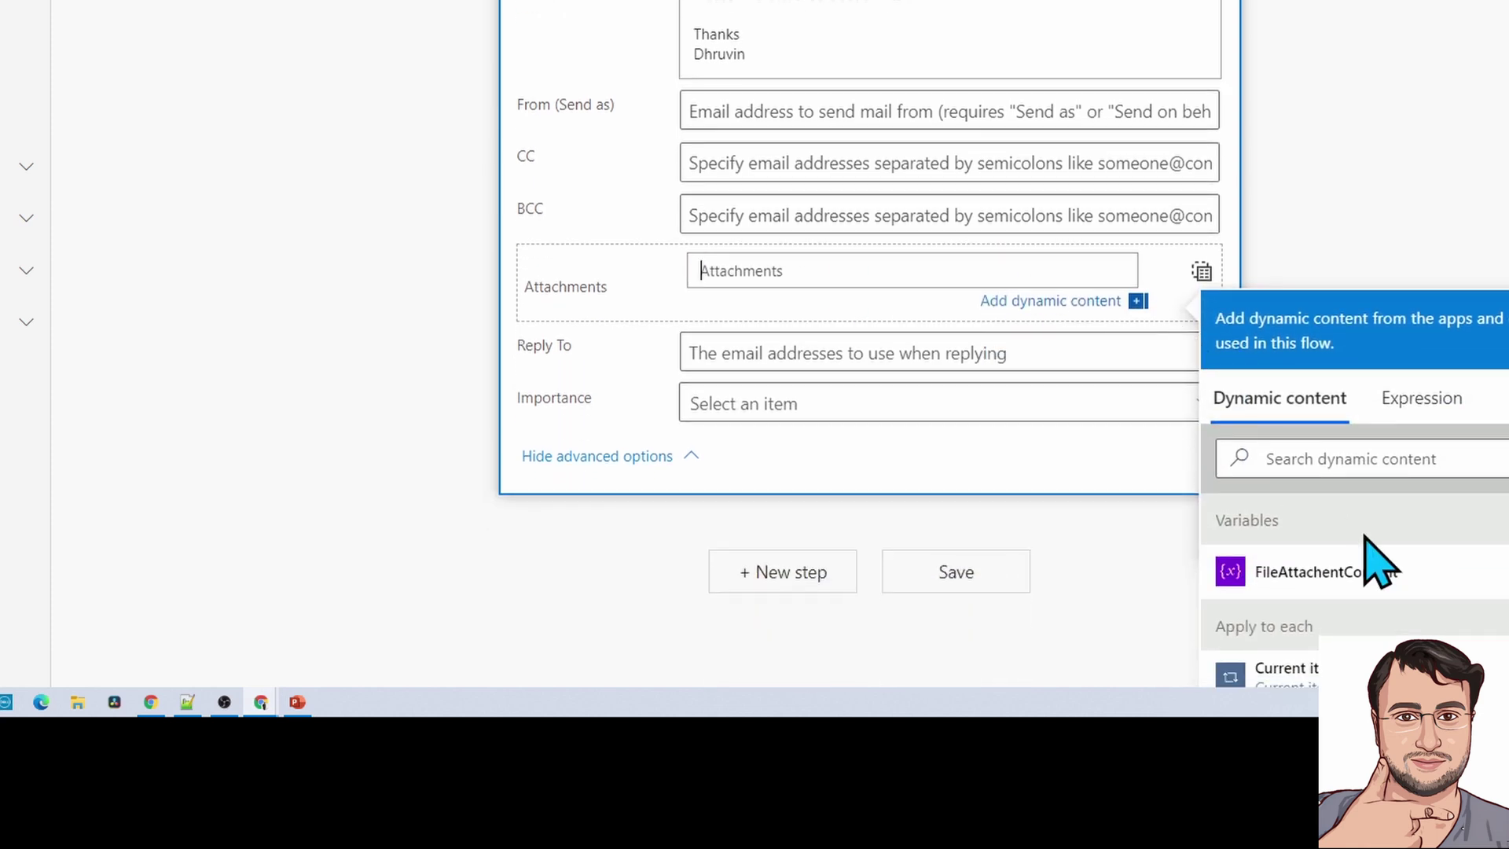
pyautogui.click(1301, 578)
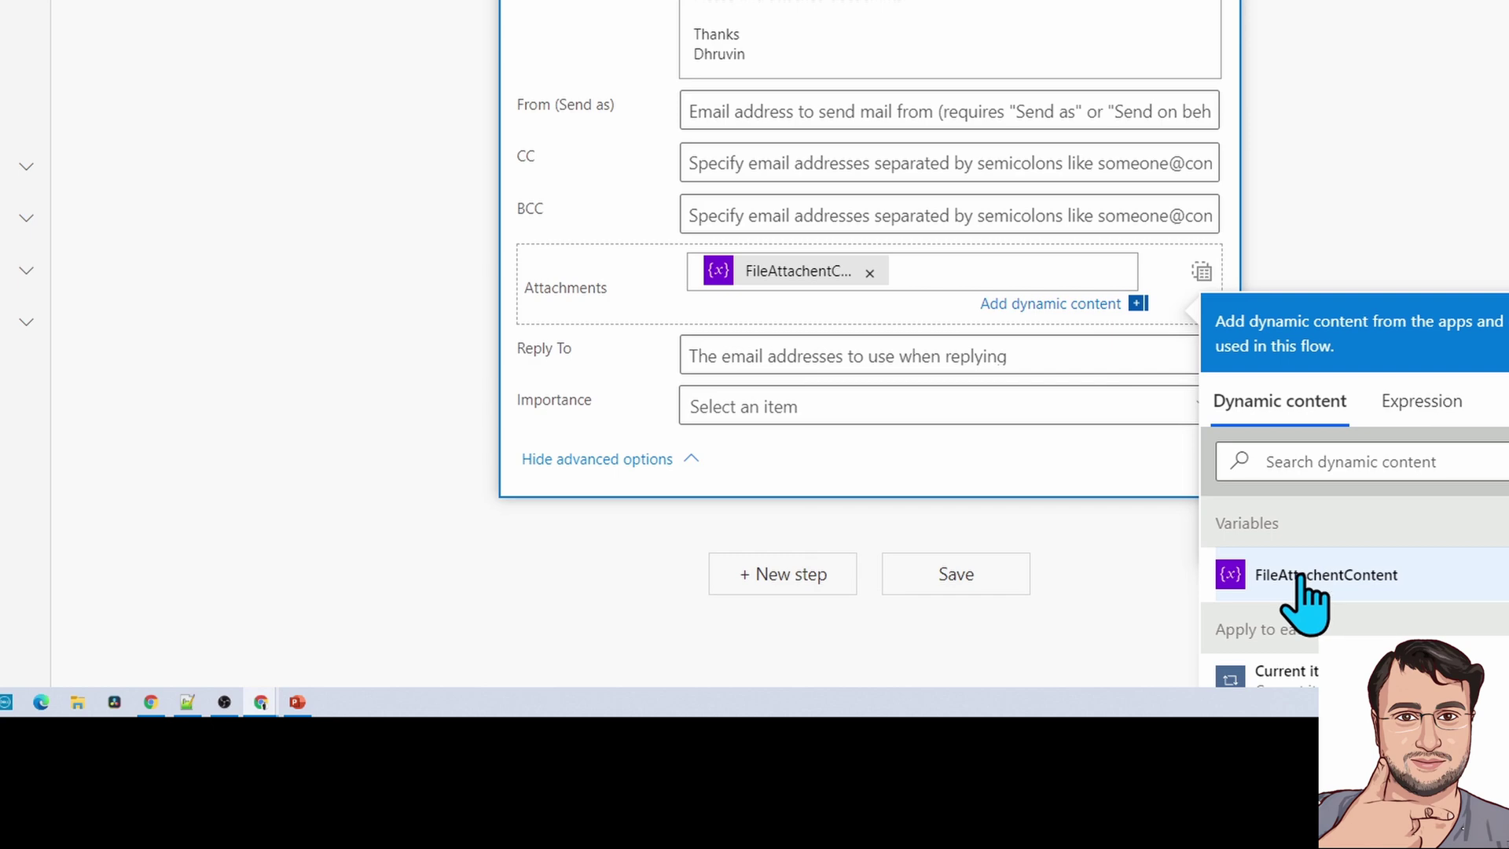
# - Save the flow and collapse the Send an email (V2) card
pyautogui.click(975, 573)
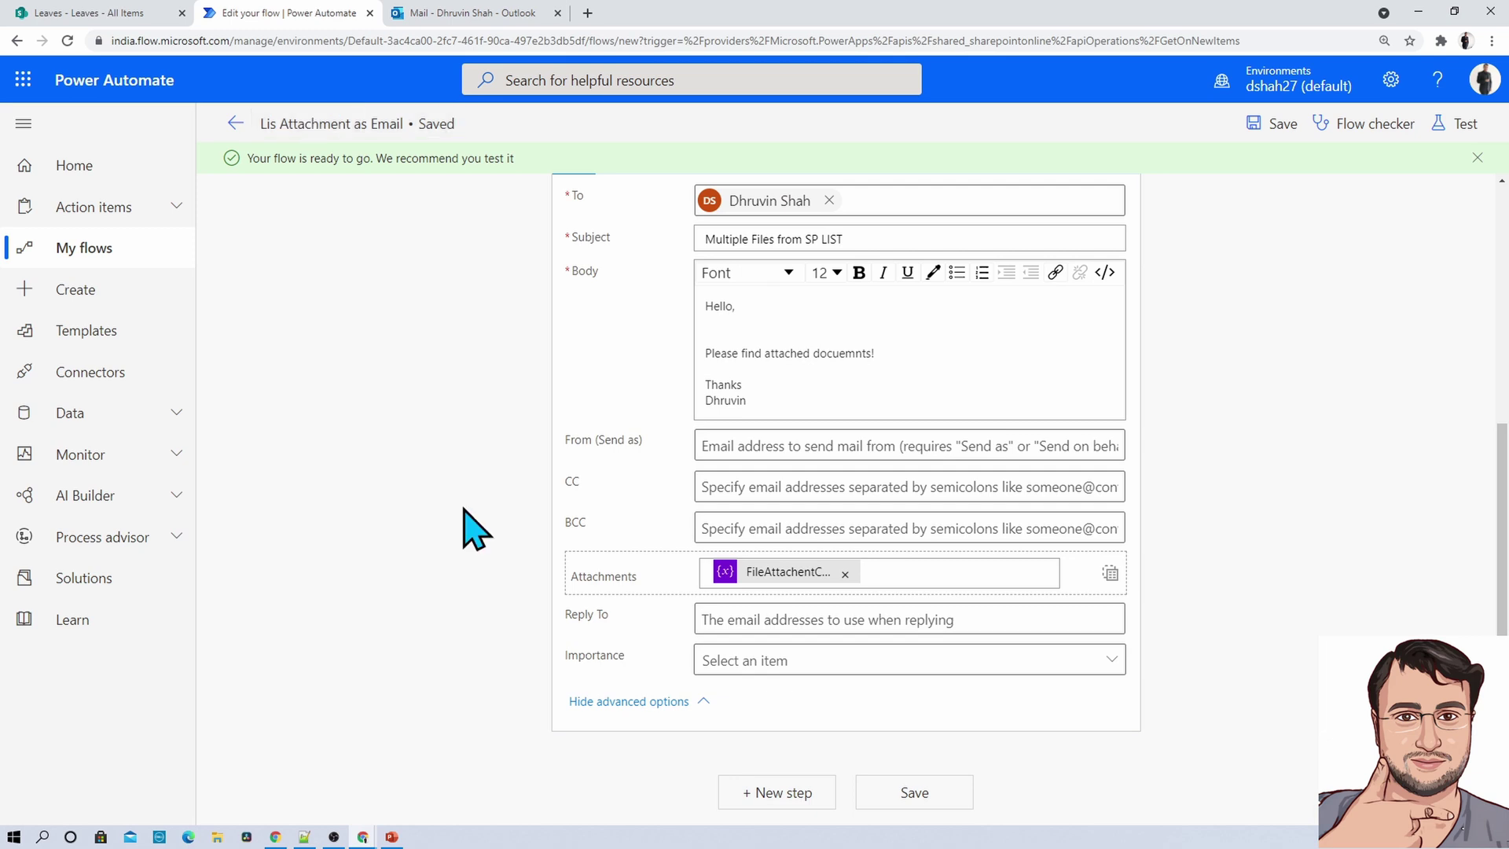
pyautogui.scroll(5, 782, 602)
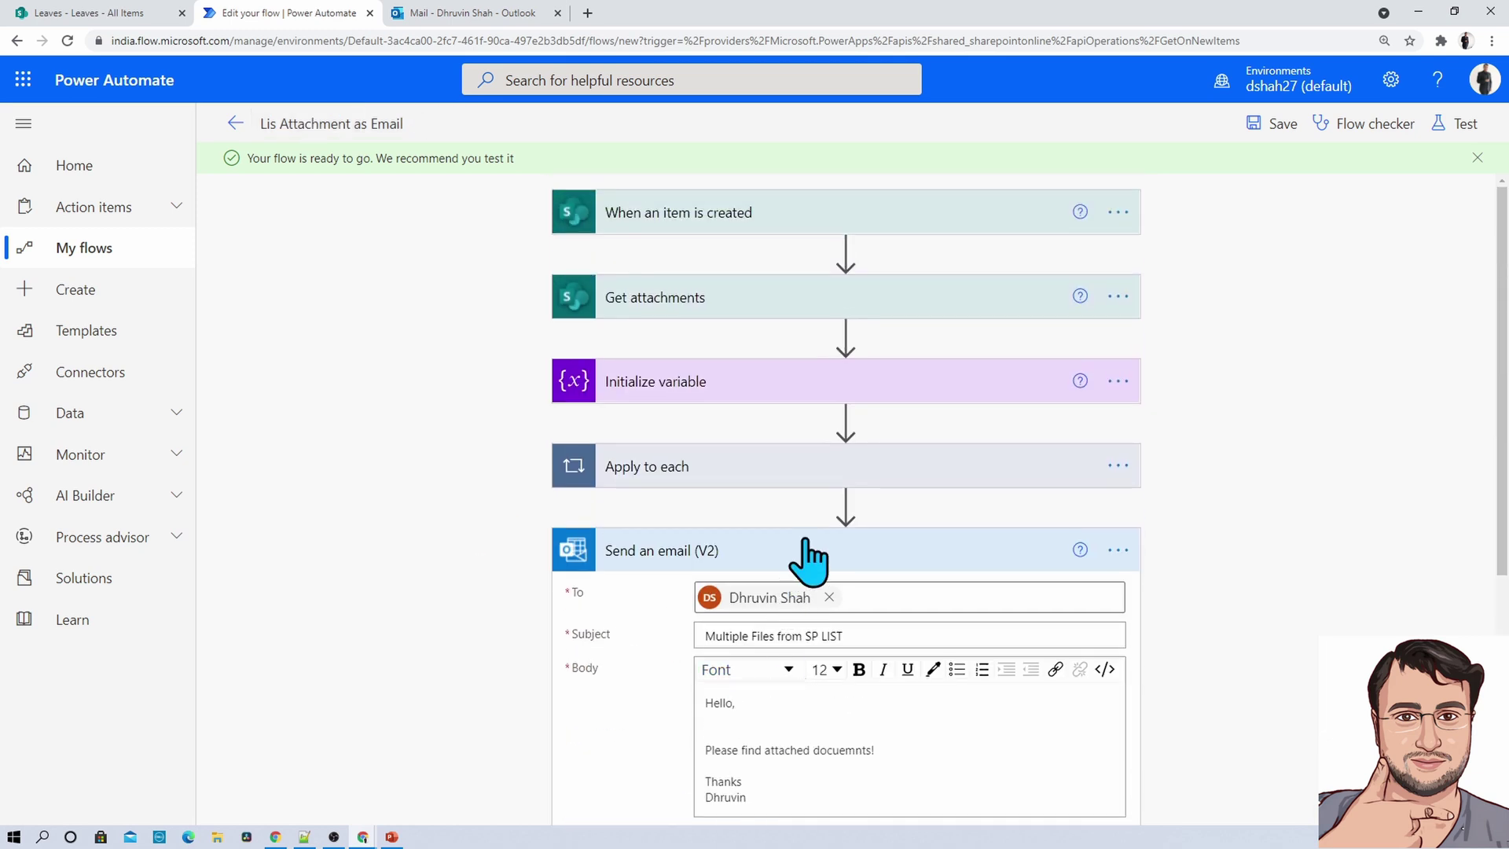
pyautogui.click(807, 554)
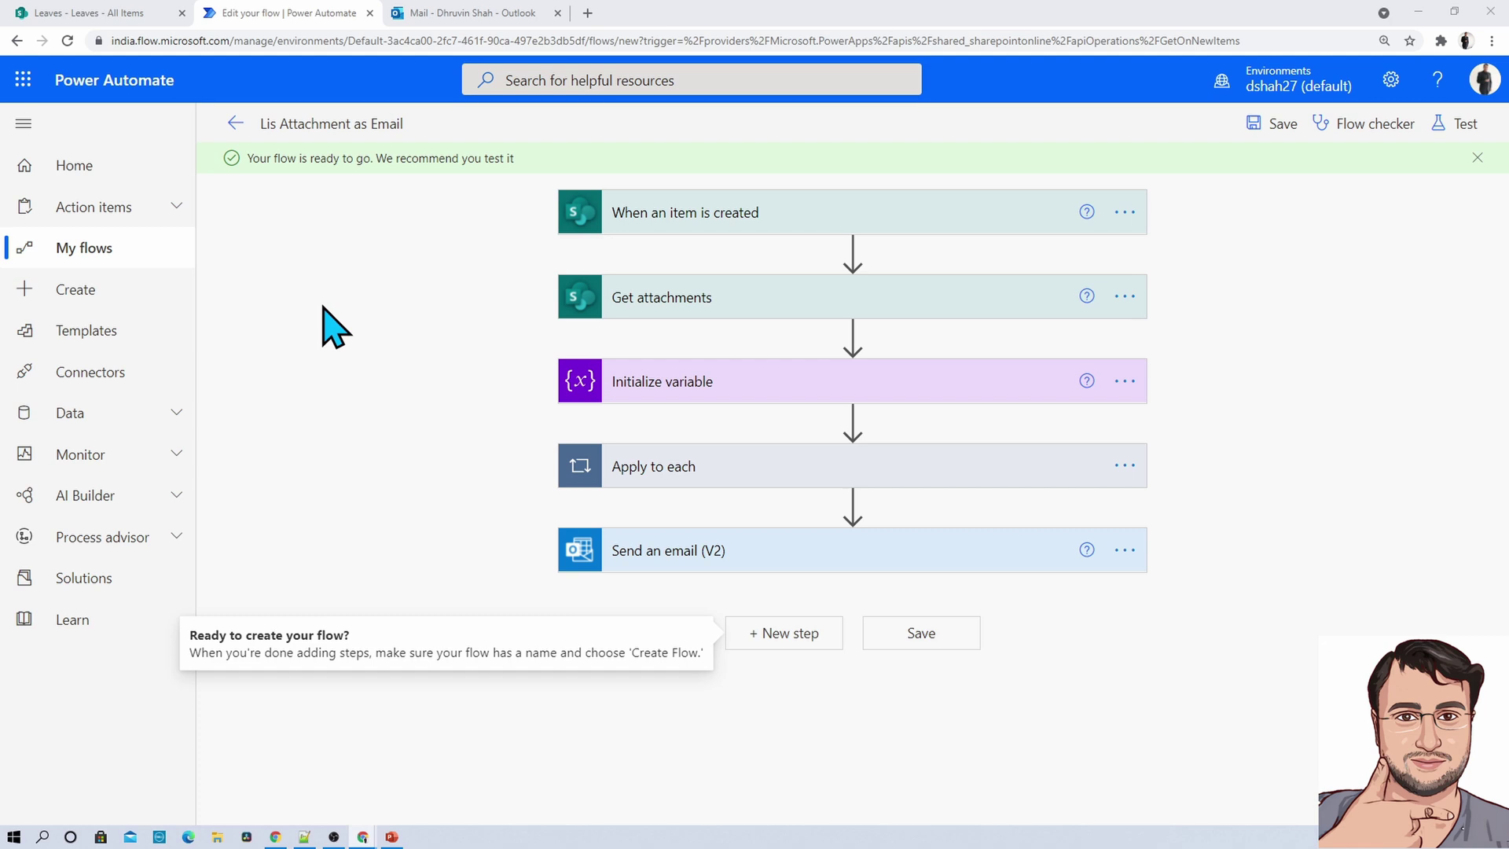
# - Fill a new Leaves item: Planned Leave, Paternity Leave, 6/27/2021 to 7/3/2021, description 'Paternity Leave'
pyautogui.click(94, 14)
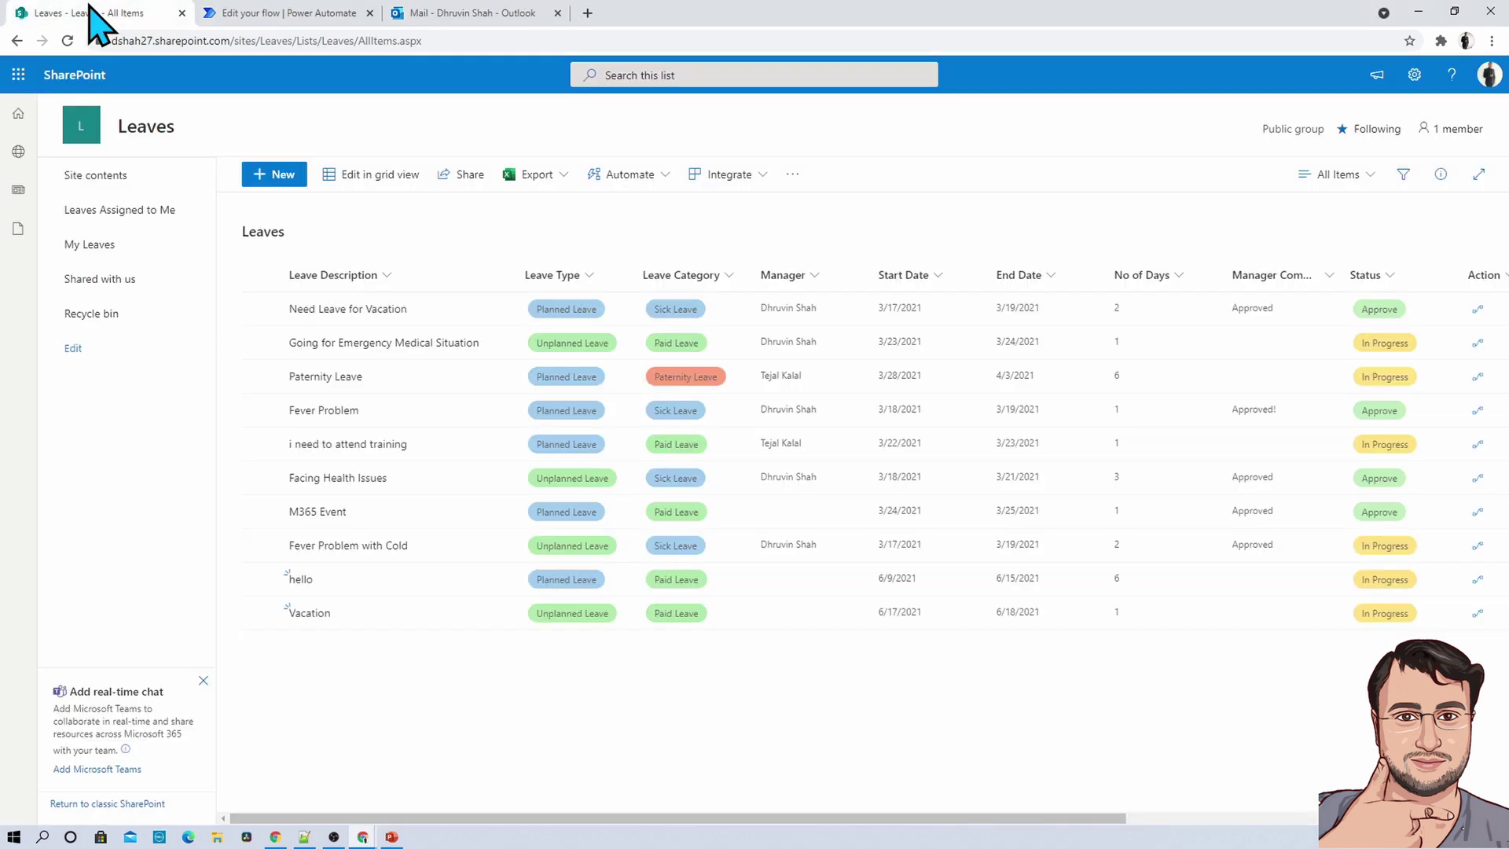
pyautogui.click(269, 179)
pyautogui.click(261, 288)
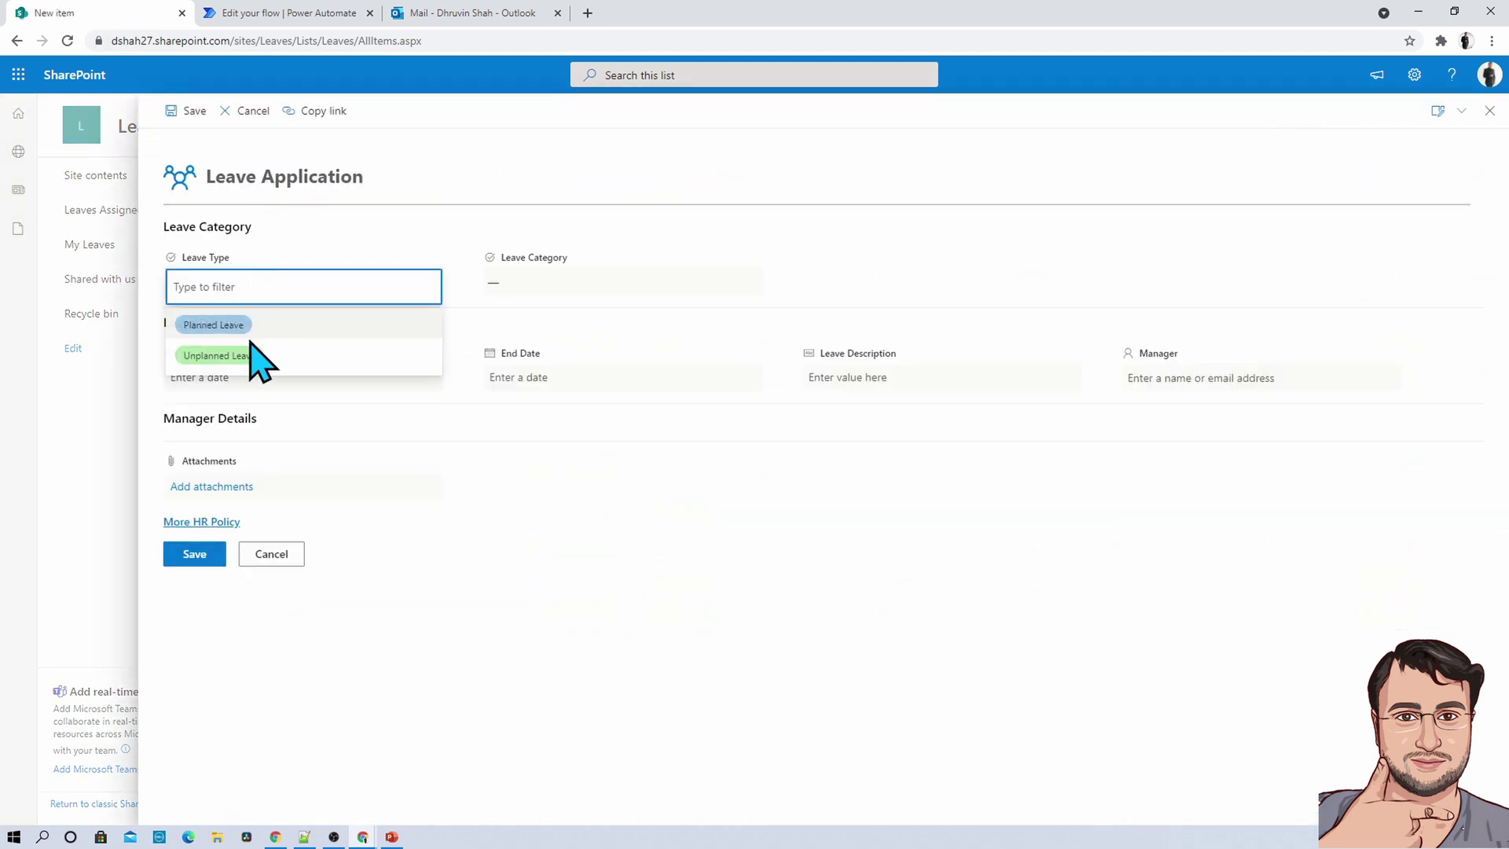
pyautogui.click(236, 325)
pyautogui.click(606, 289)
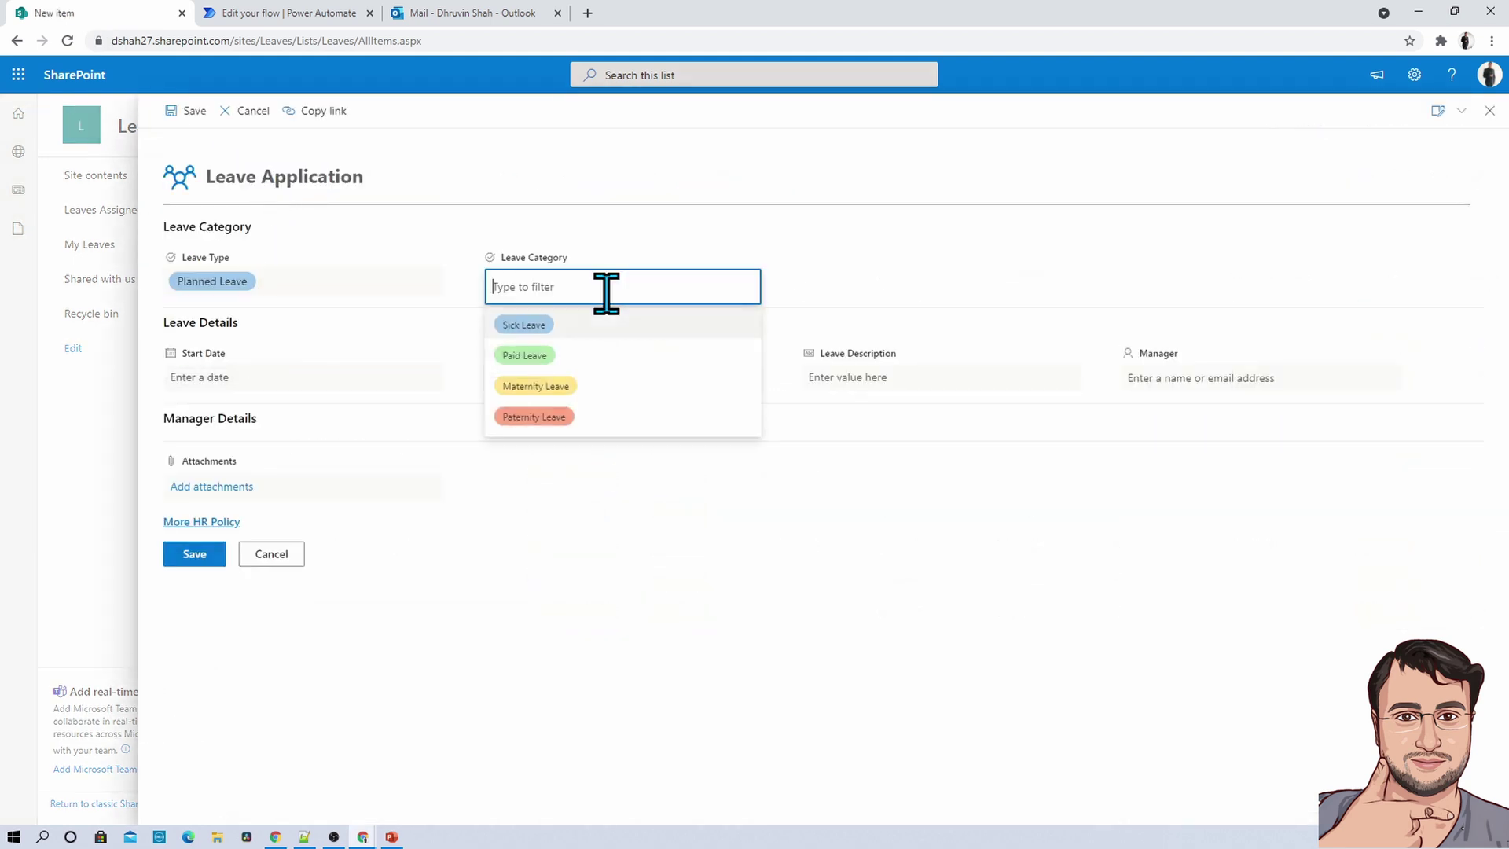
pyautogui.click(533, 416)
pyautogui.press('Tab')
pyautogui.write('6/27/2021')
pyautogui.click(549, 377)
pyautogui.write('7/3/2021')
pyautogui.click(851, 381)
pyautogui.write('Paternity')
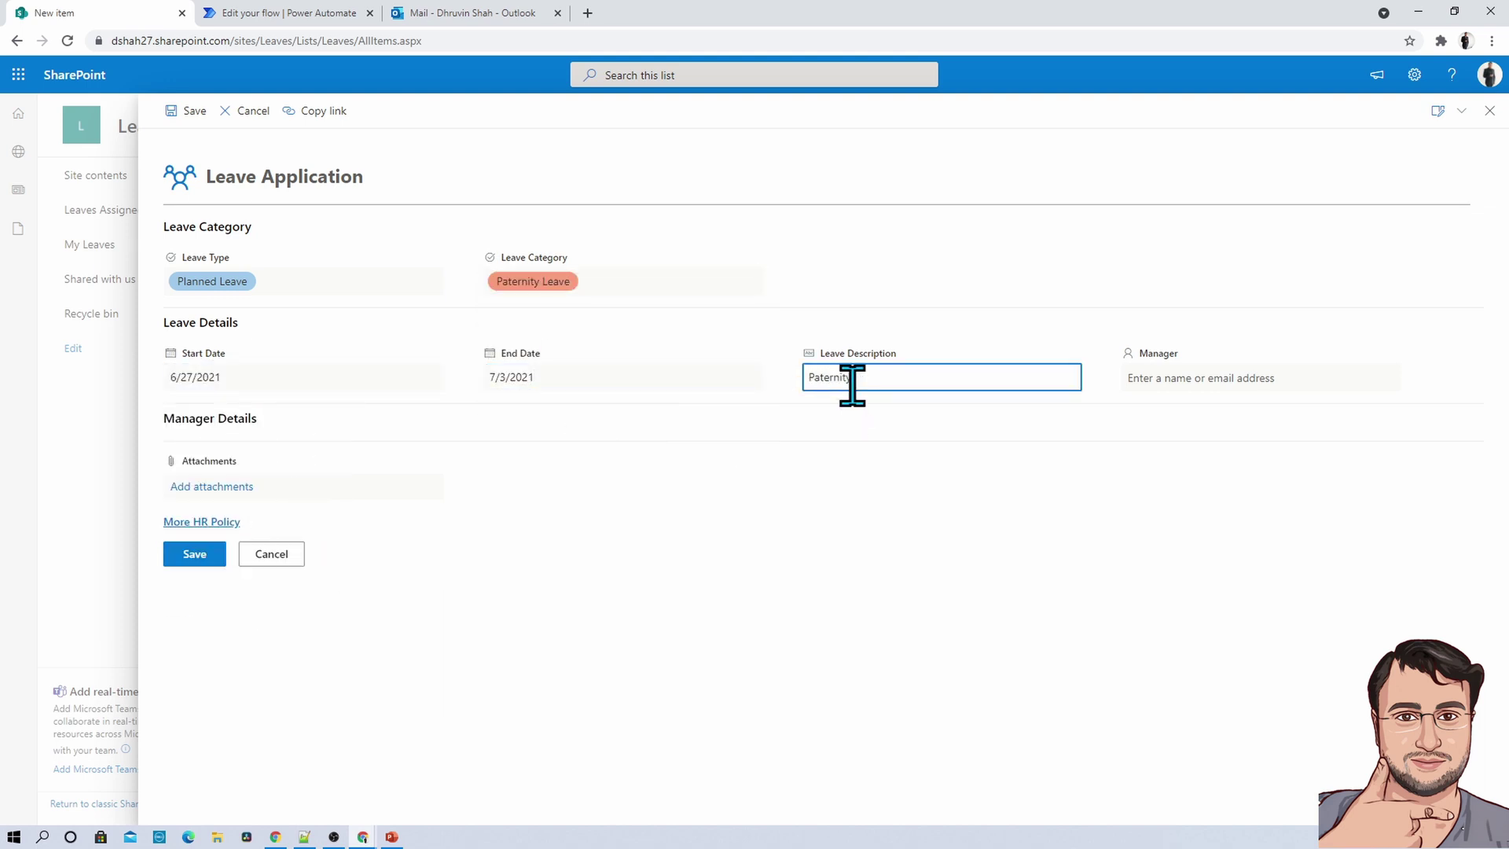
pyautogui.write(' Leave')
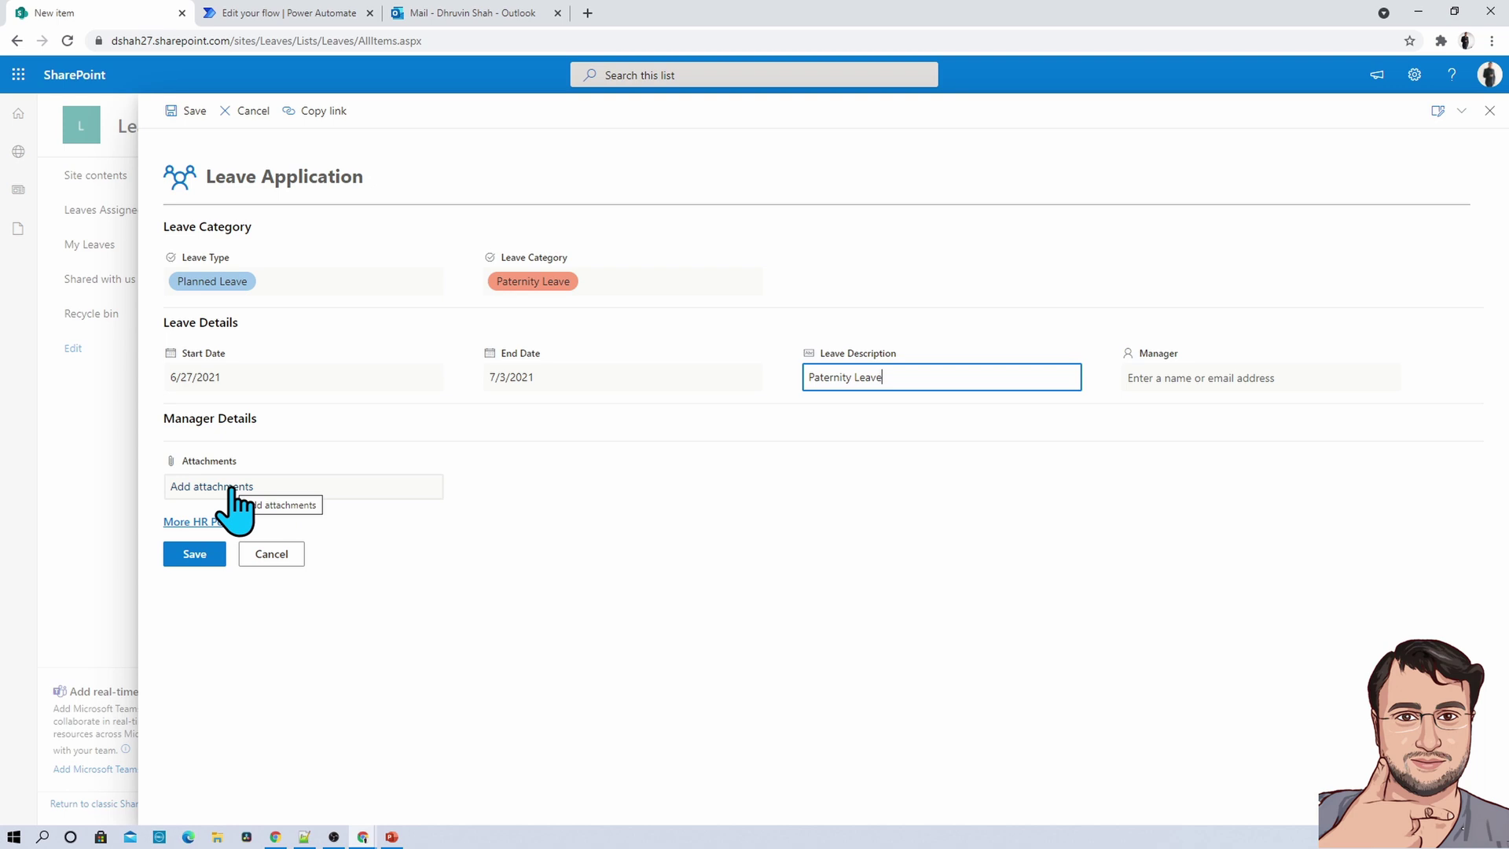
# - Attach six files, save the new leave item, and switch to the Outlook mailbox
pyautogui.click(230, 487)
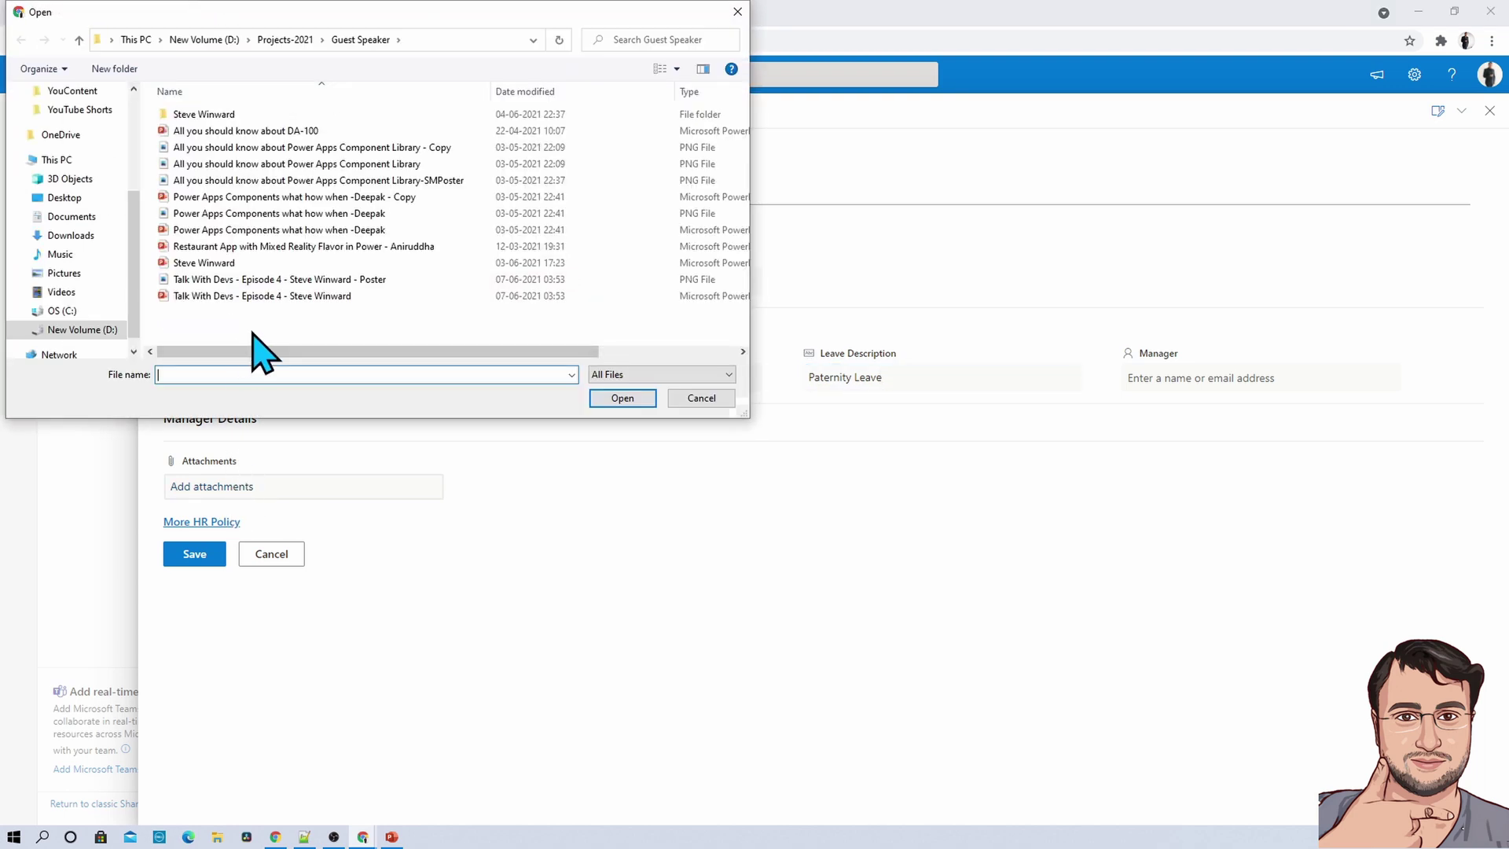
pyautogui.click(505, 196)
pyautogui.hotkey('shift', 'Down')
pyautogui.hotkey('shift', 'Down')
pyautogui.hotkey('shift', 'Down')
pyautogui.hotkey('shift', 'Down')
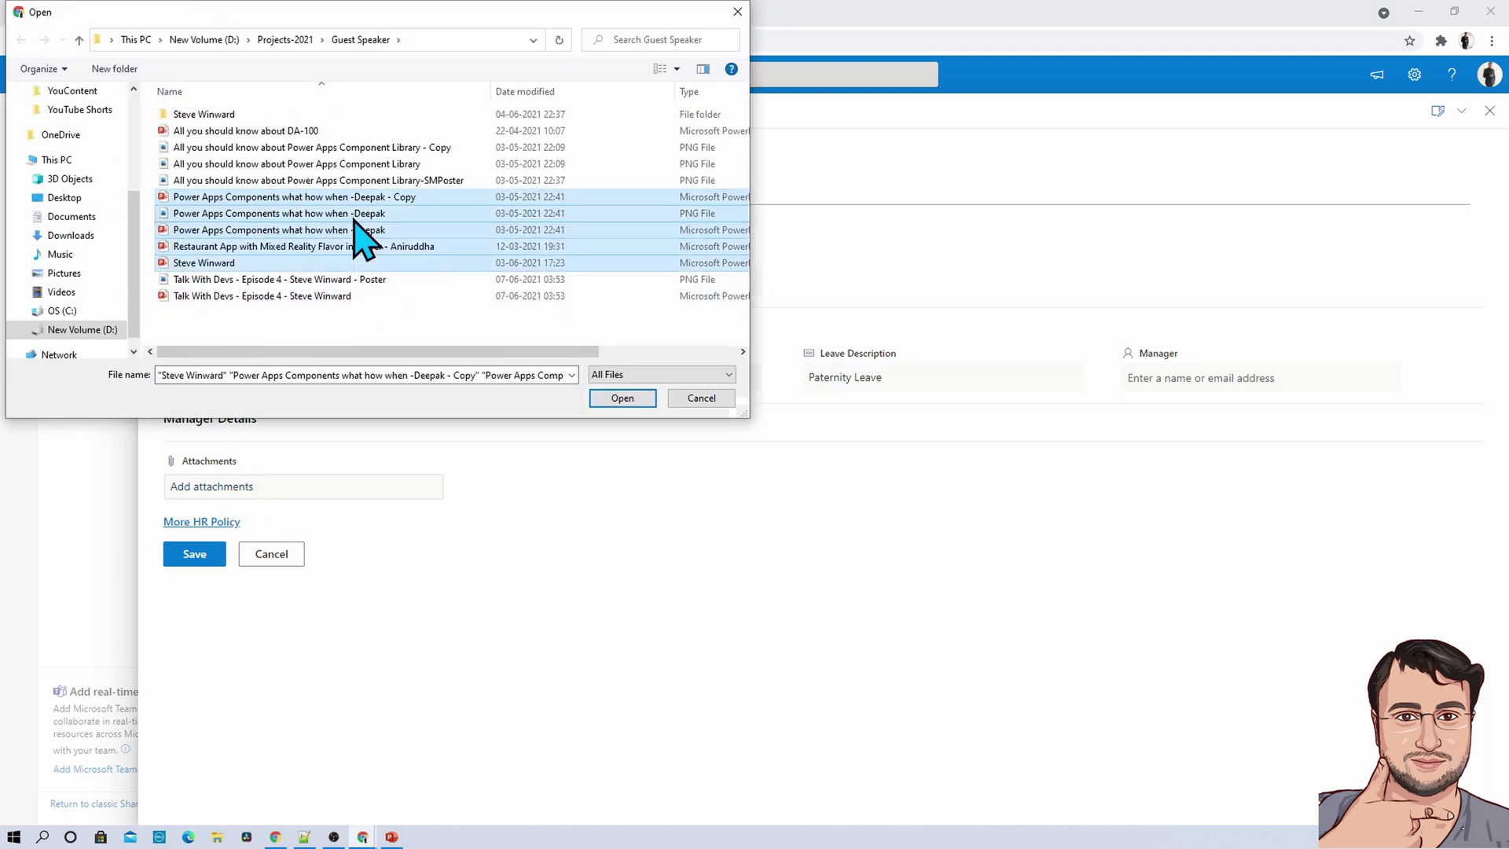
pyautogui.hotkey('shift', 'Down')
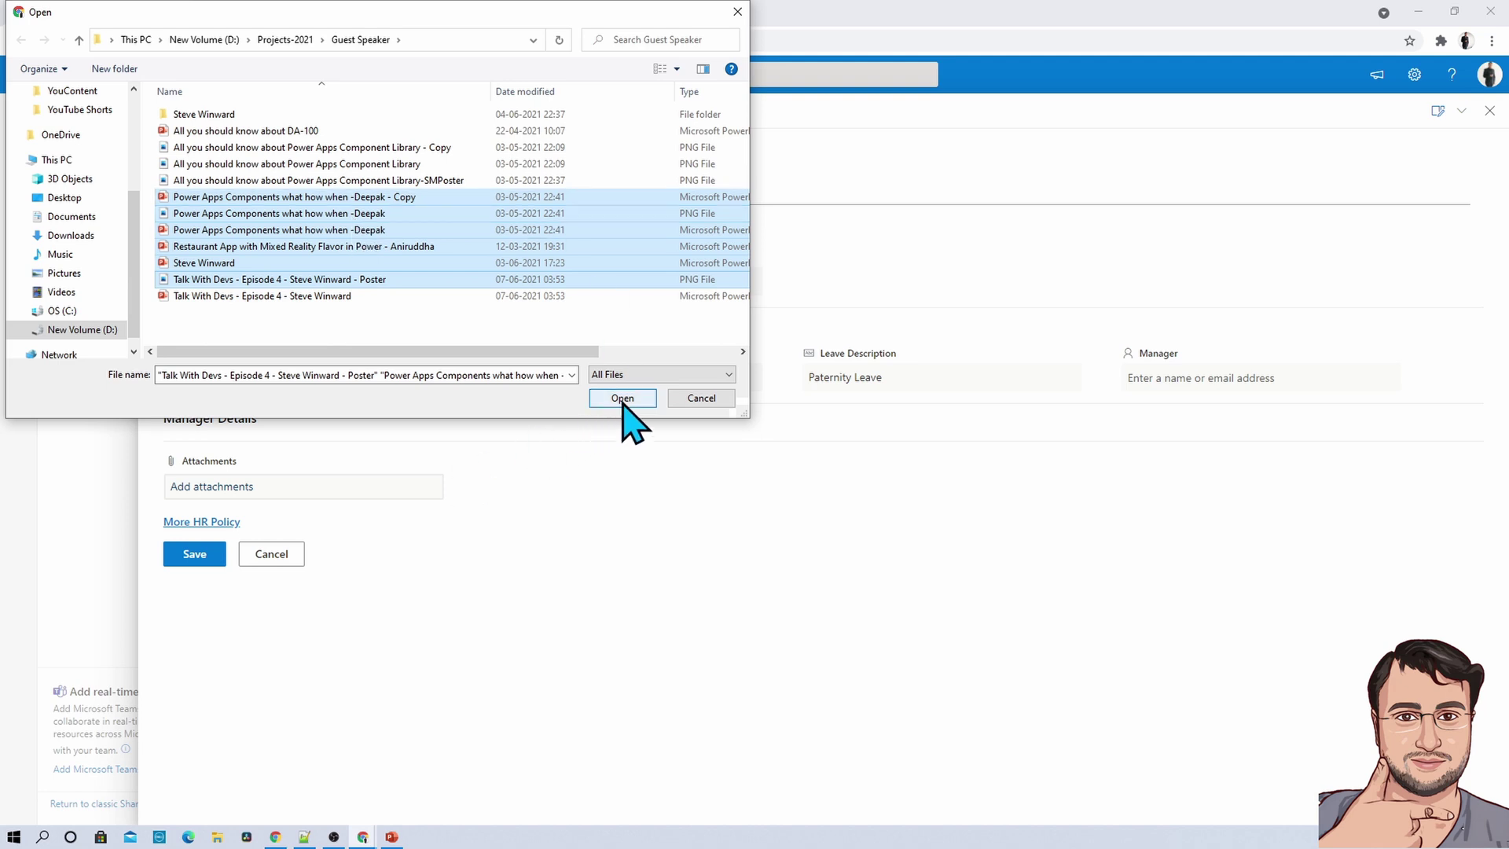
pyautogui.click(622, 398)
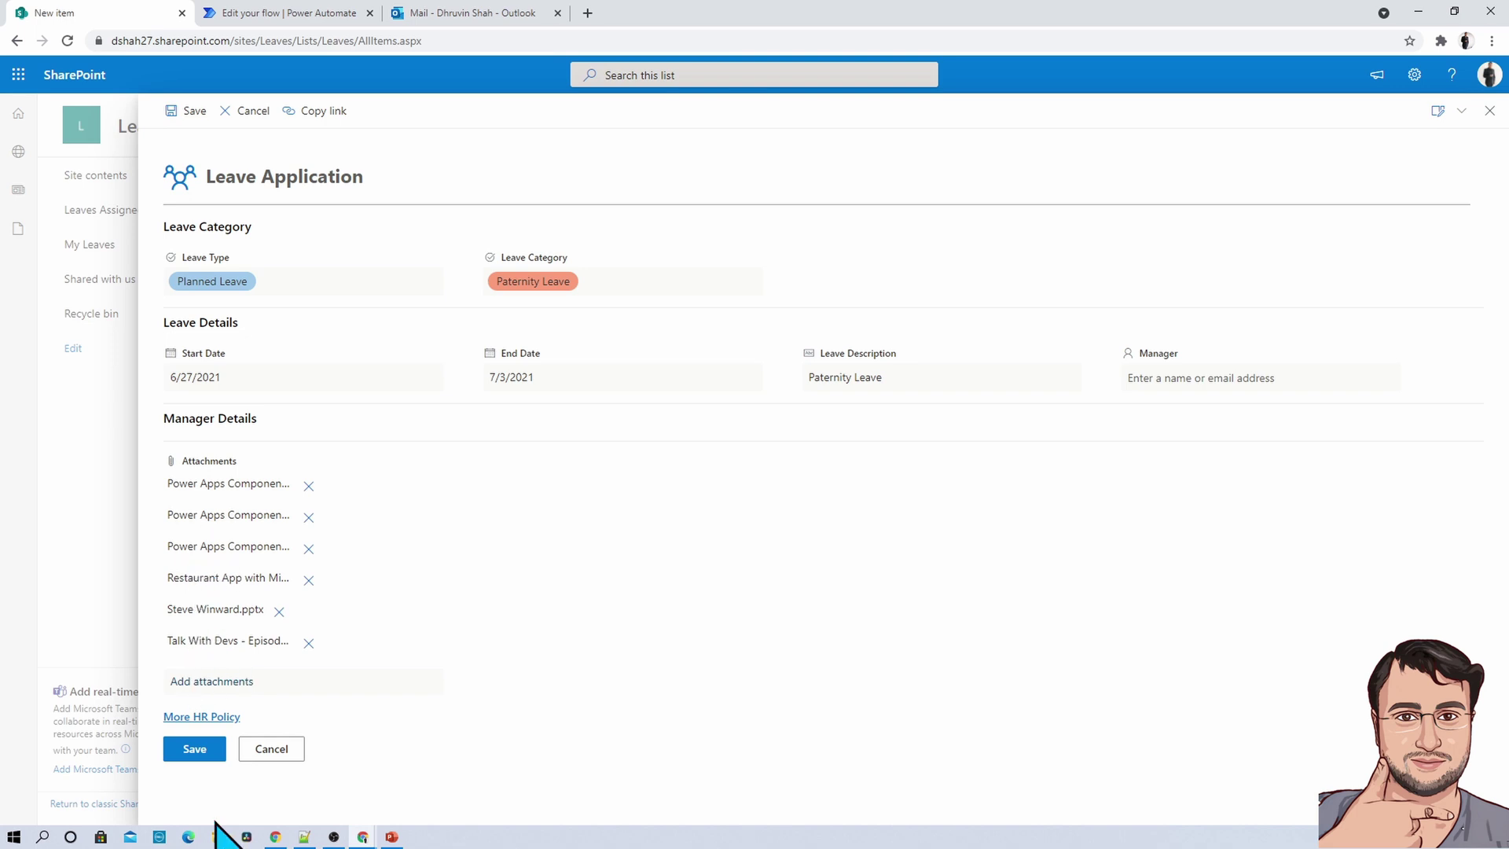
pyautogui.click(203, 749)
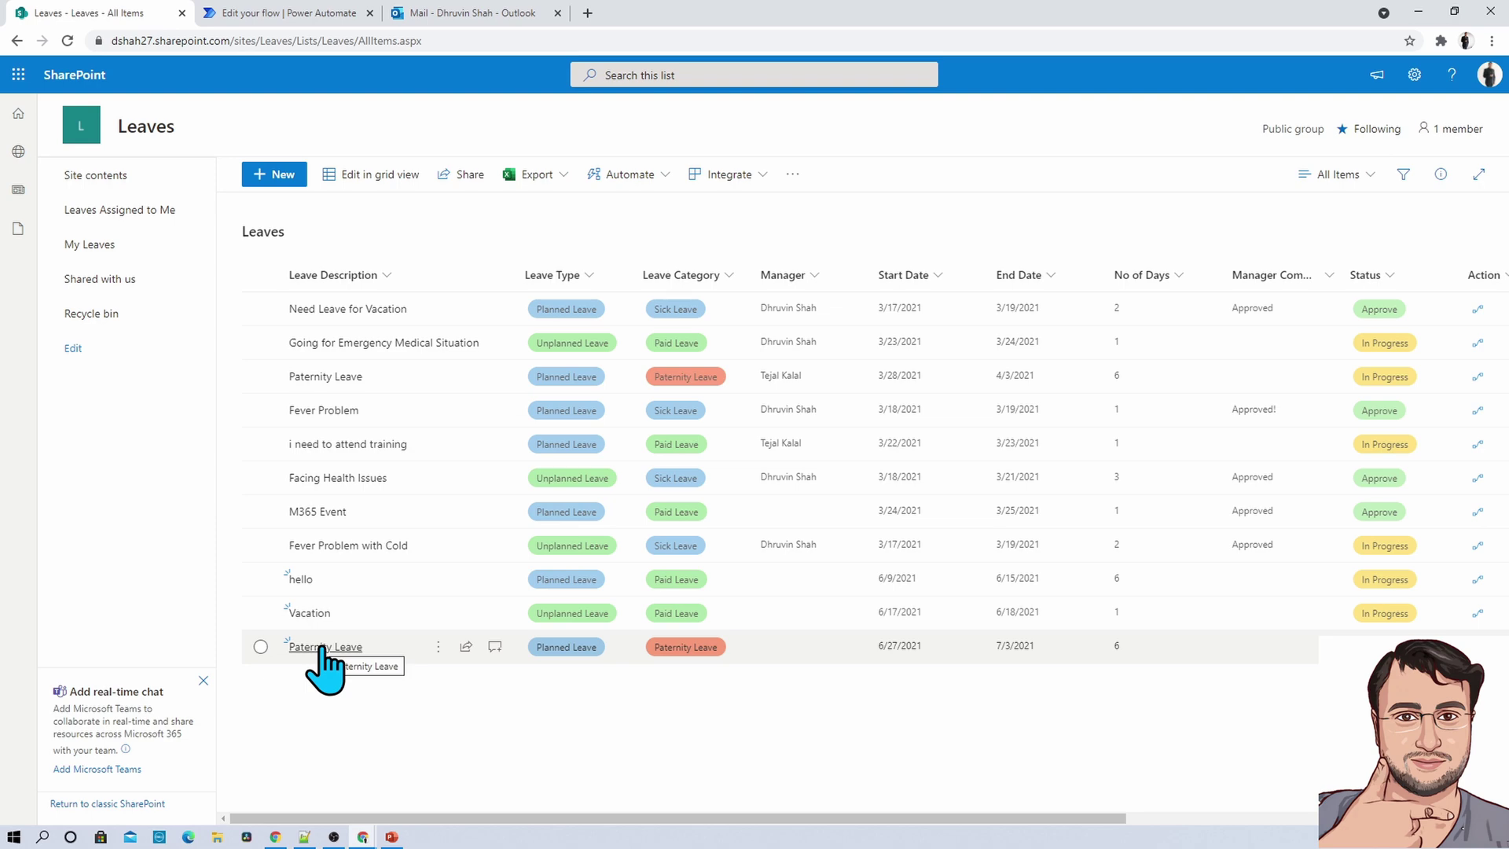
pyautogui.click(441, 22)
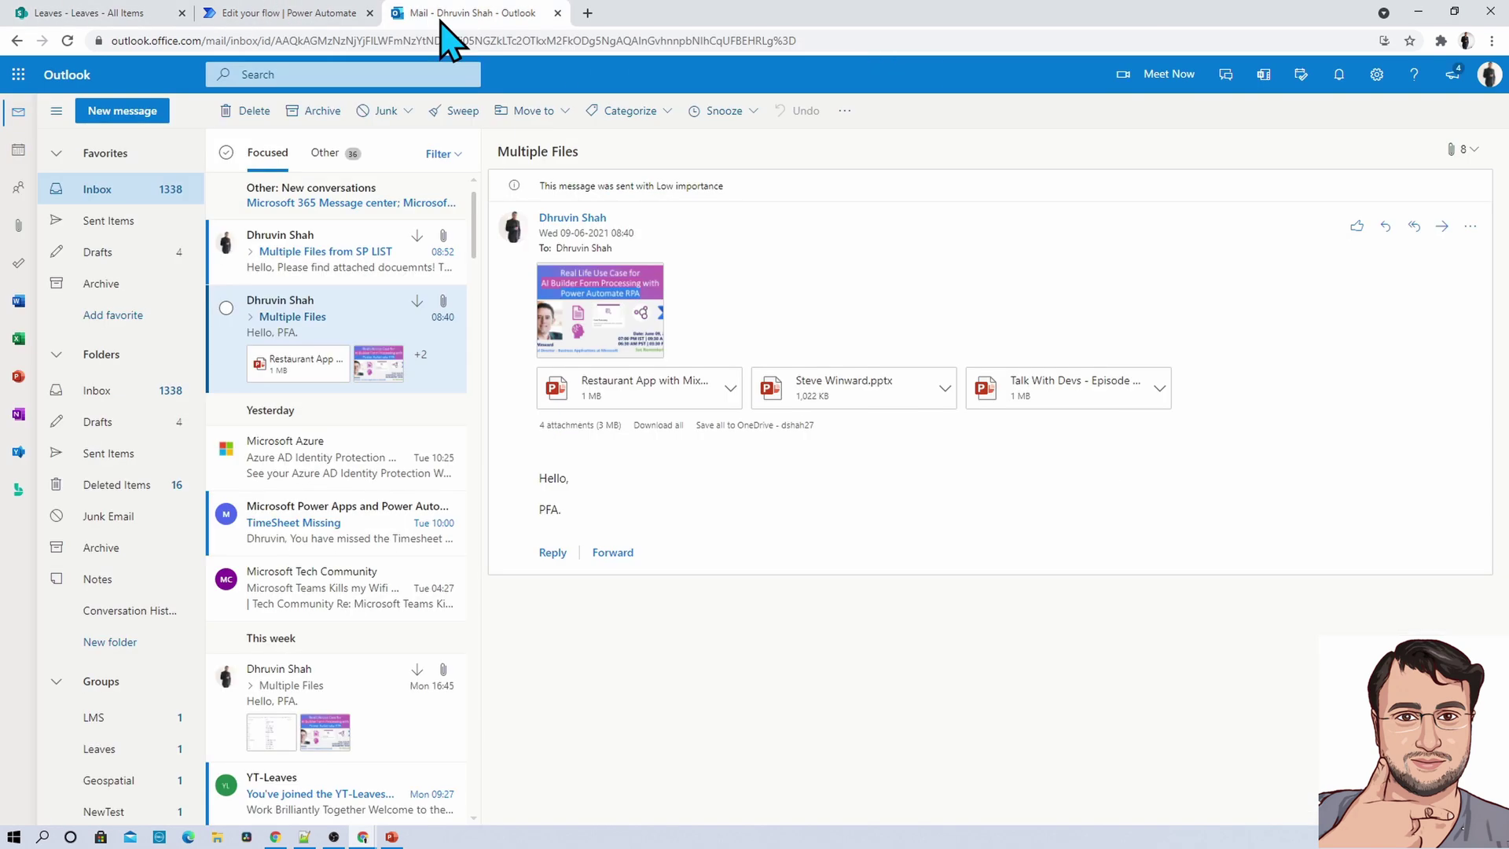
# - Read the 'Multiple Files from SP LIST' email with its six attachments, then return to the flow tab
pyautogui.click(289, 256)
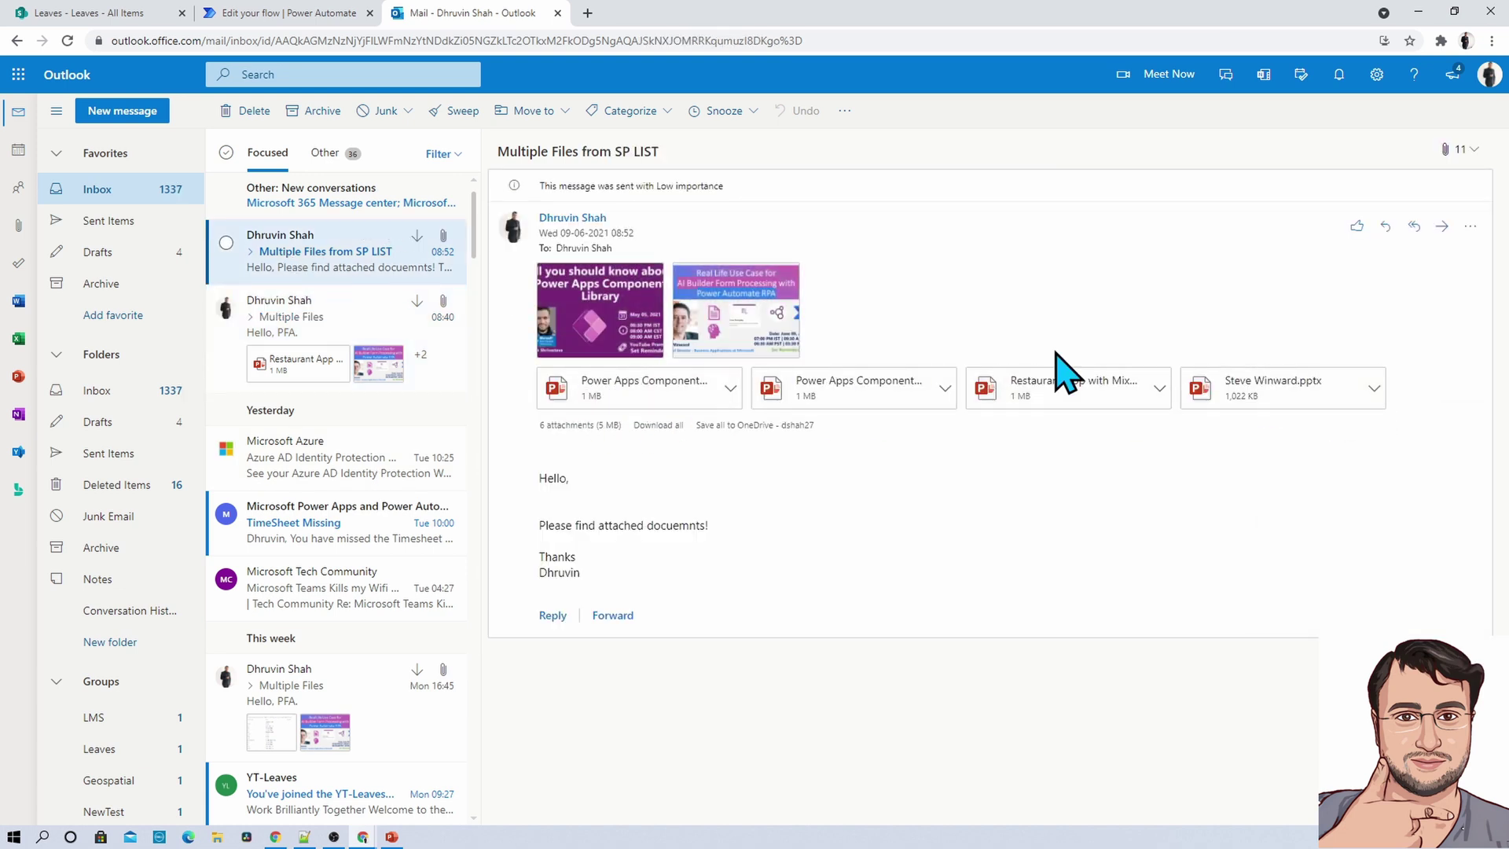
pyautogui.moveTo(629, 339)
pyautogui.click(327, 15)
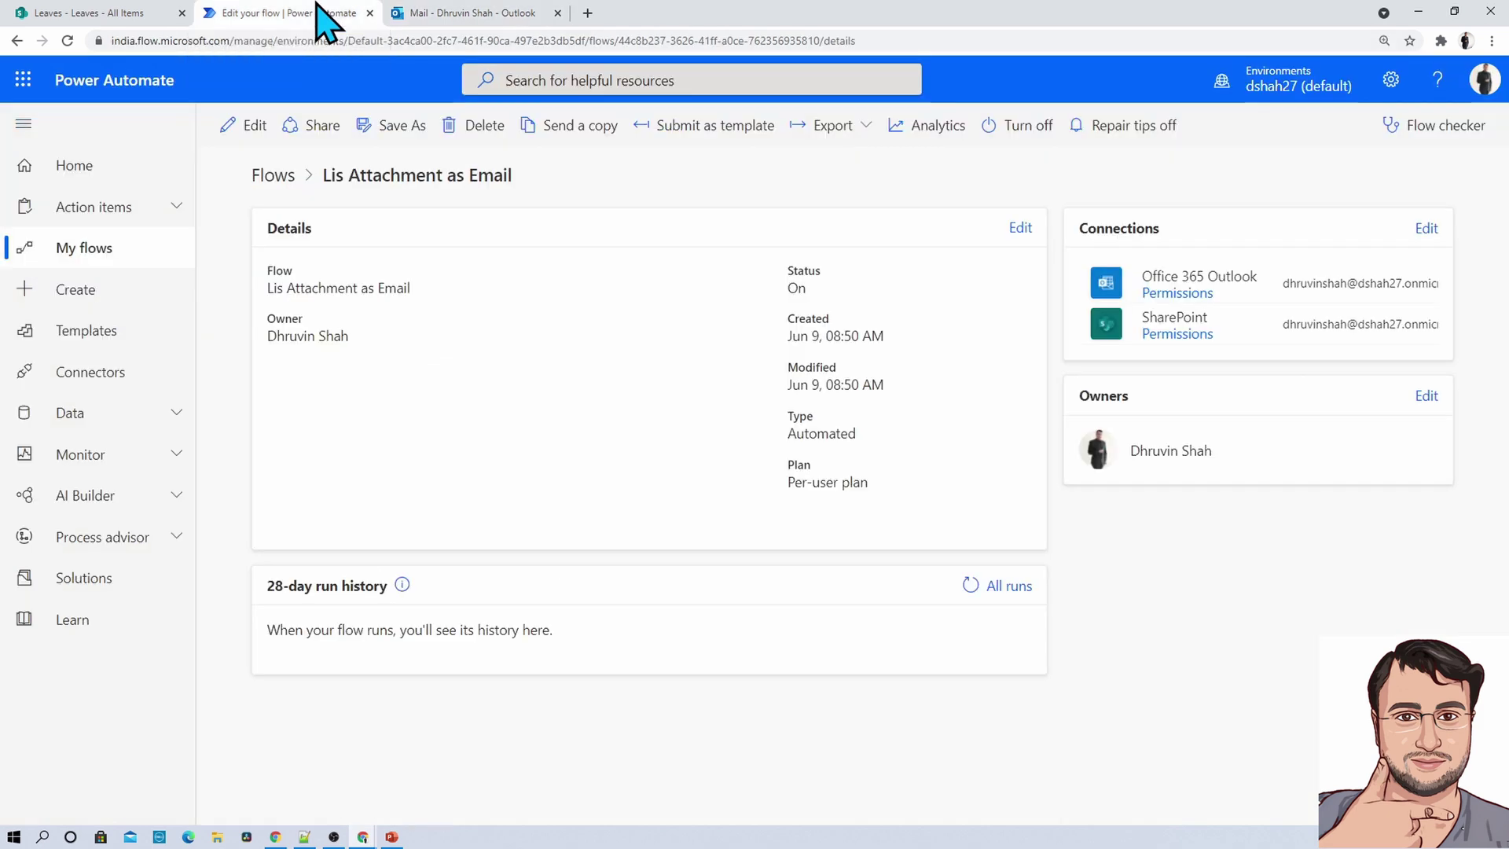
# - Open the succeeded run and expand the trigger, Get attachments and Initialize variable details
pyautogui.click(995, 576)
pyautogui.click(423, 296)
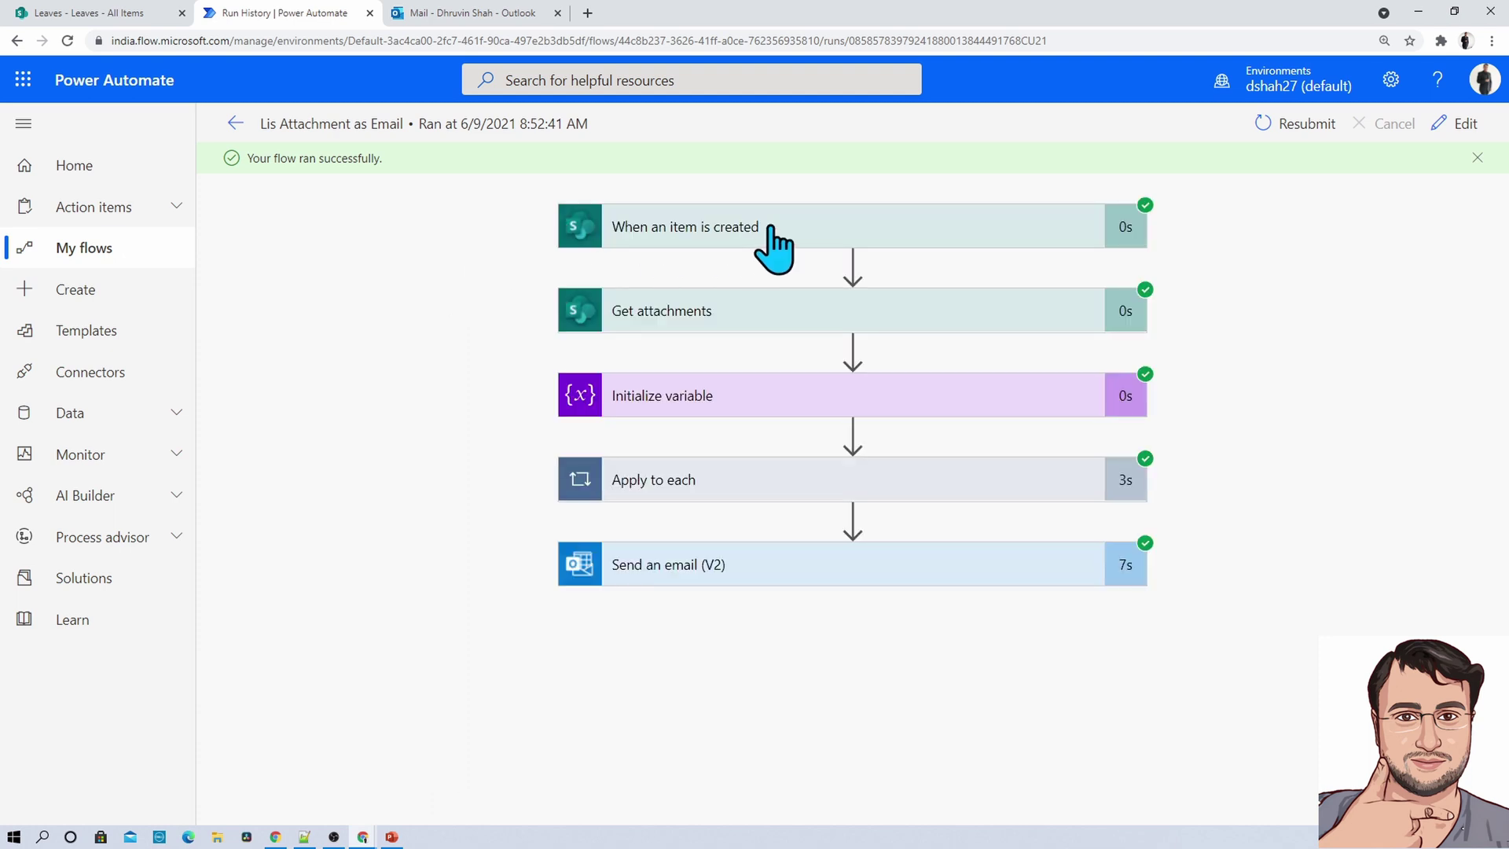
pyautogui.click(770, 229)
pyautogui.scroll(-3, 700, 511)
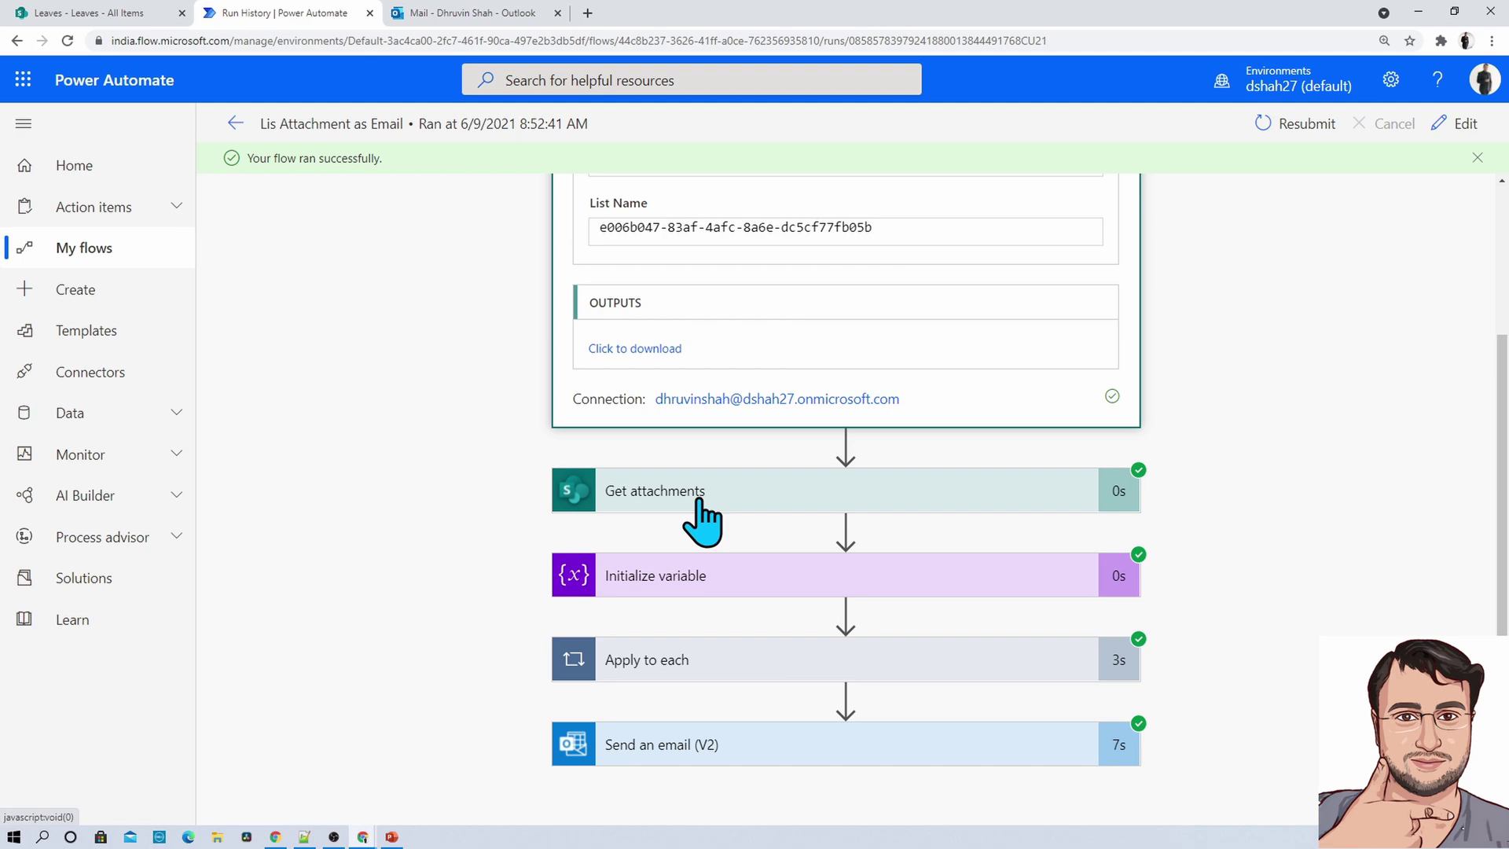
pyautogui.click(700, 507)
pyautogui.scroll(-7, 700, 510)
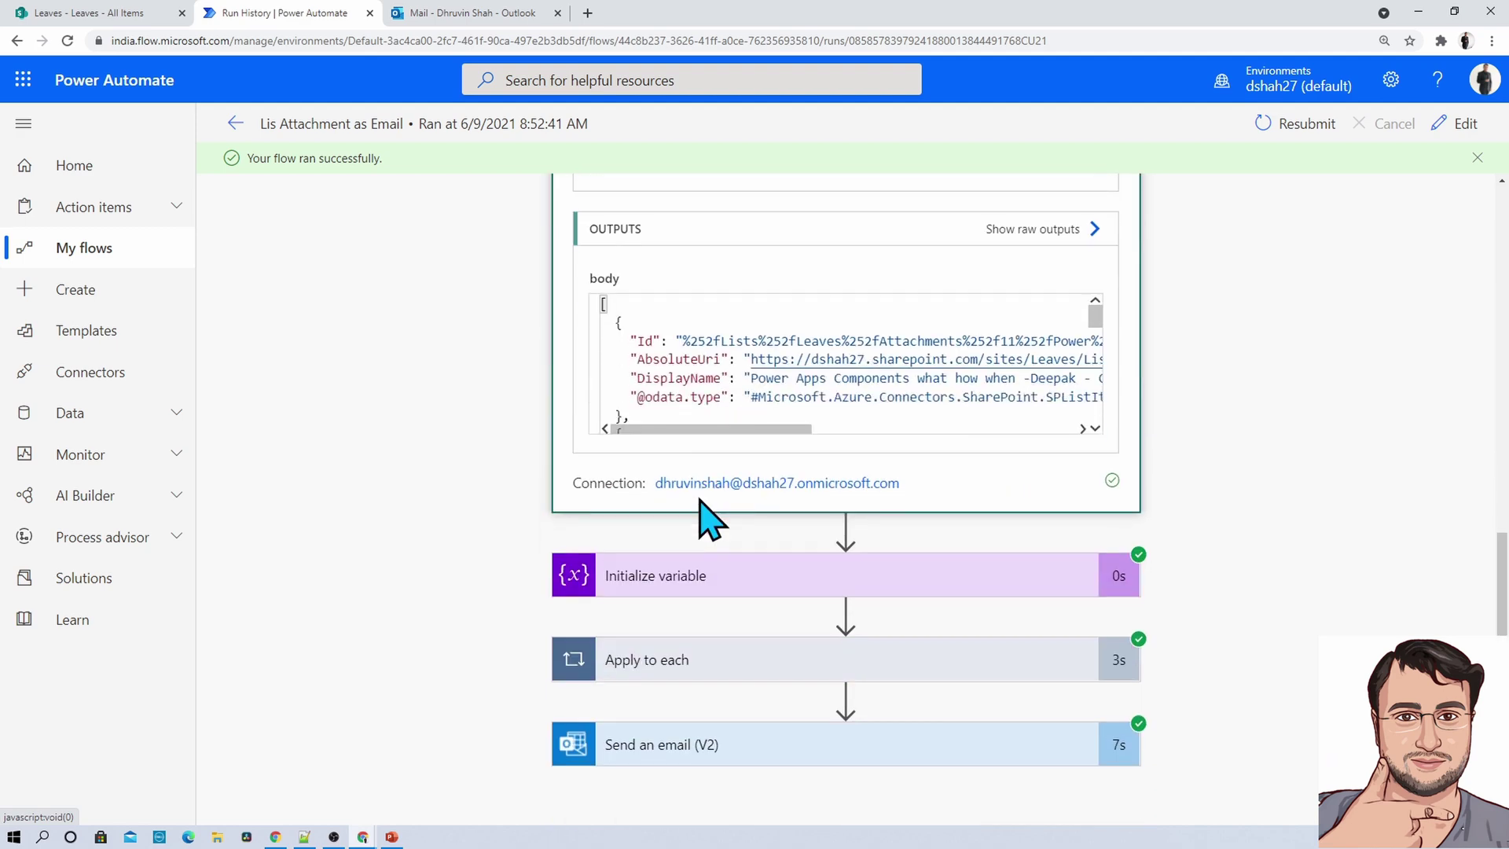
pyautogui.click(760, 582)
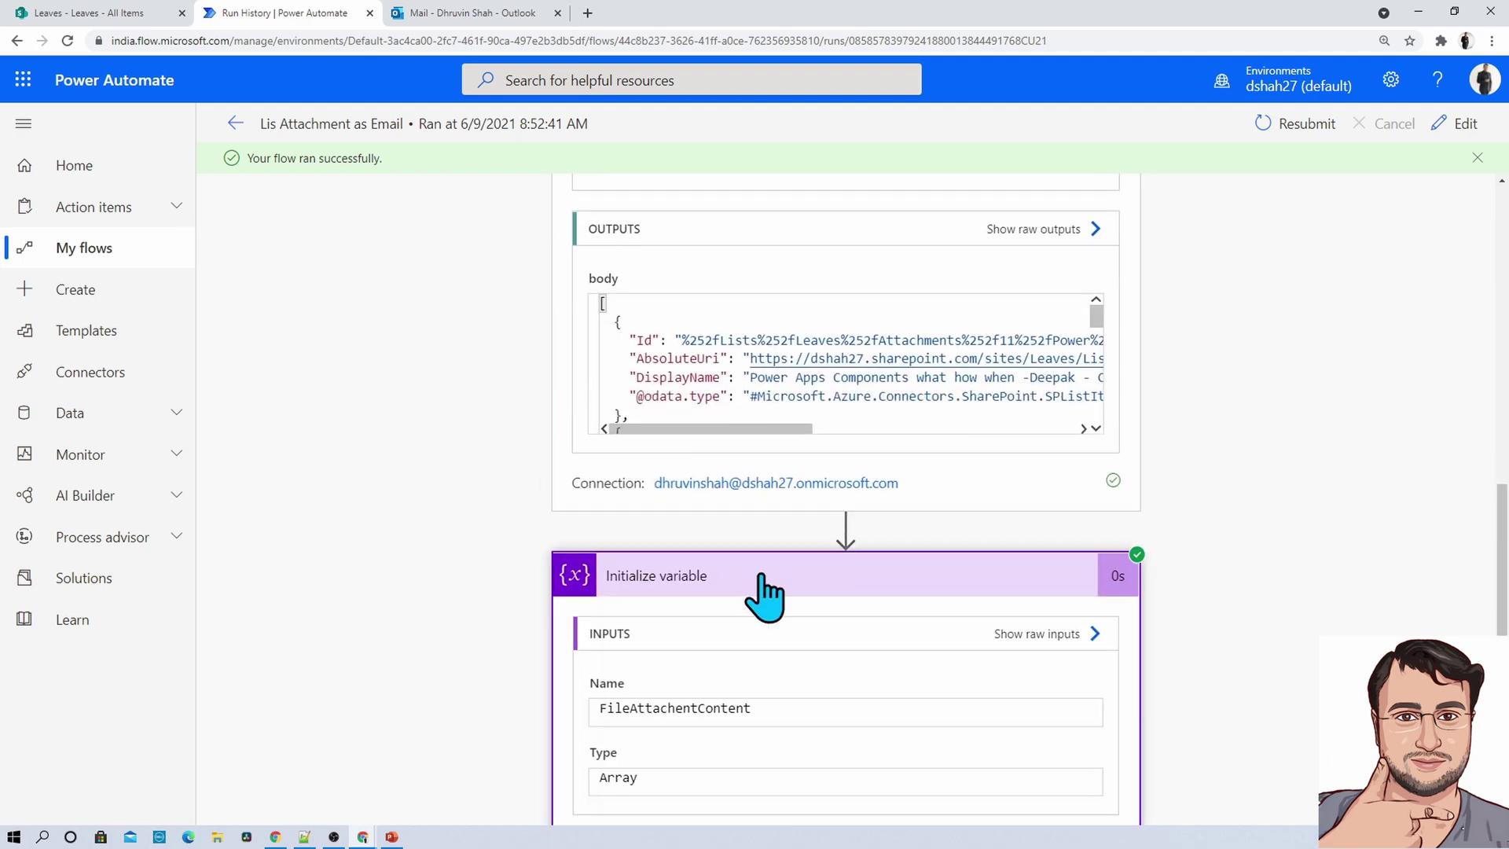
pyautogui.scroll(-3, 761, 577)
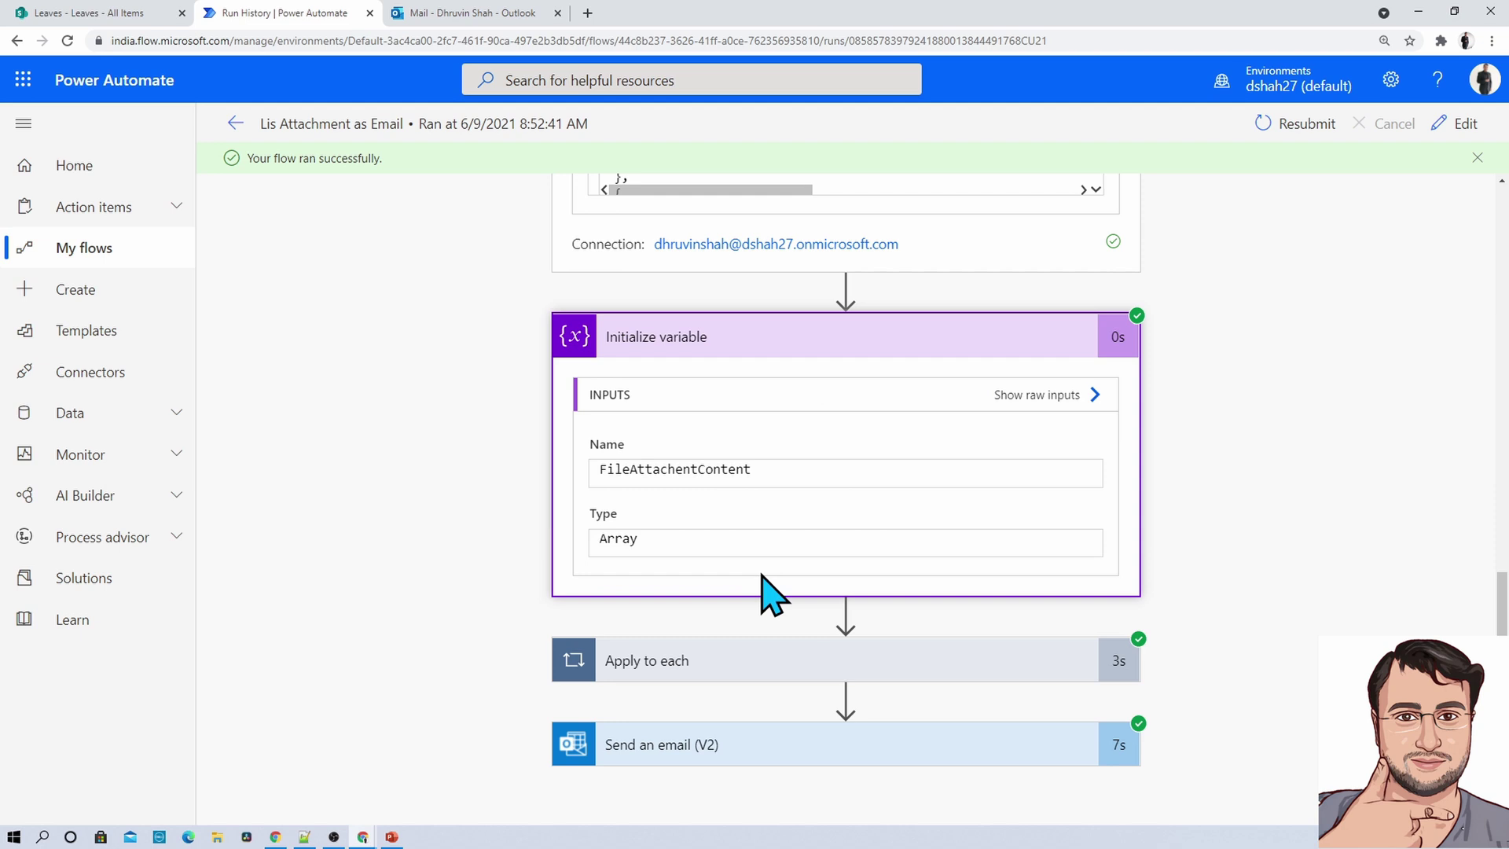
# - Expand the Apply to each loop's Get attachment content and Append to array variable steps
pyautogui.click(766, 676)
pyautogui.scroll(-3, 768, 674)
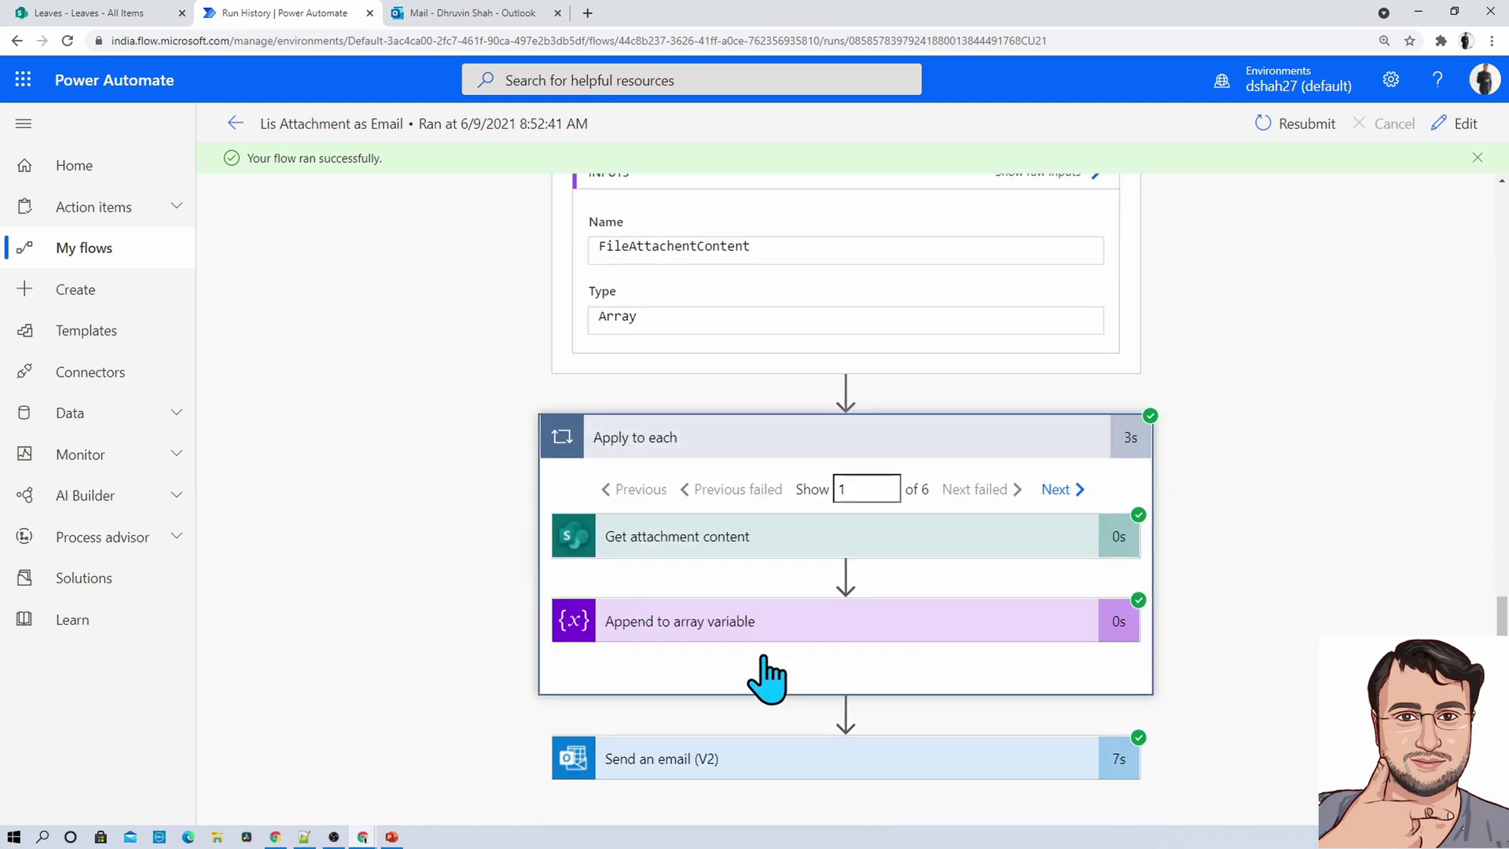
pyautogui.click(766, 525)
pyautogui.scroll(-5, 772, 542)
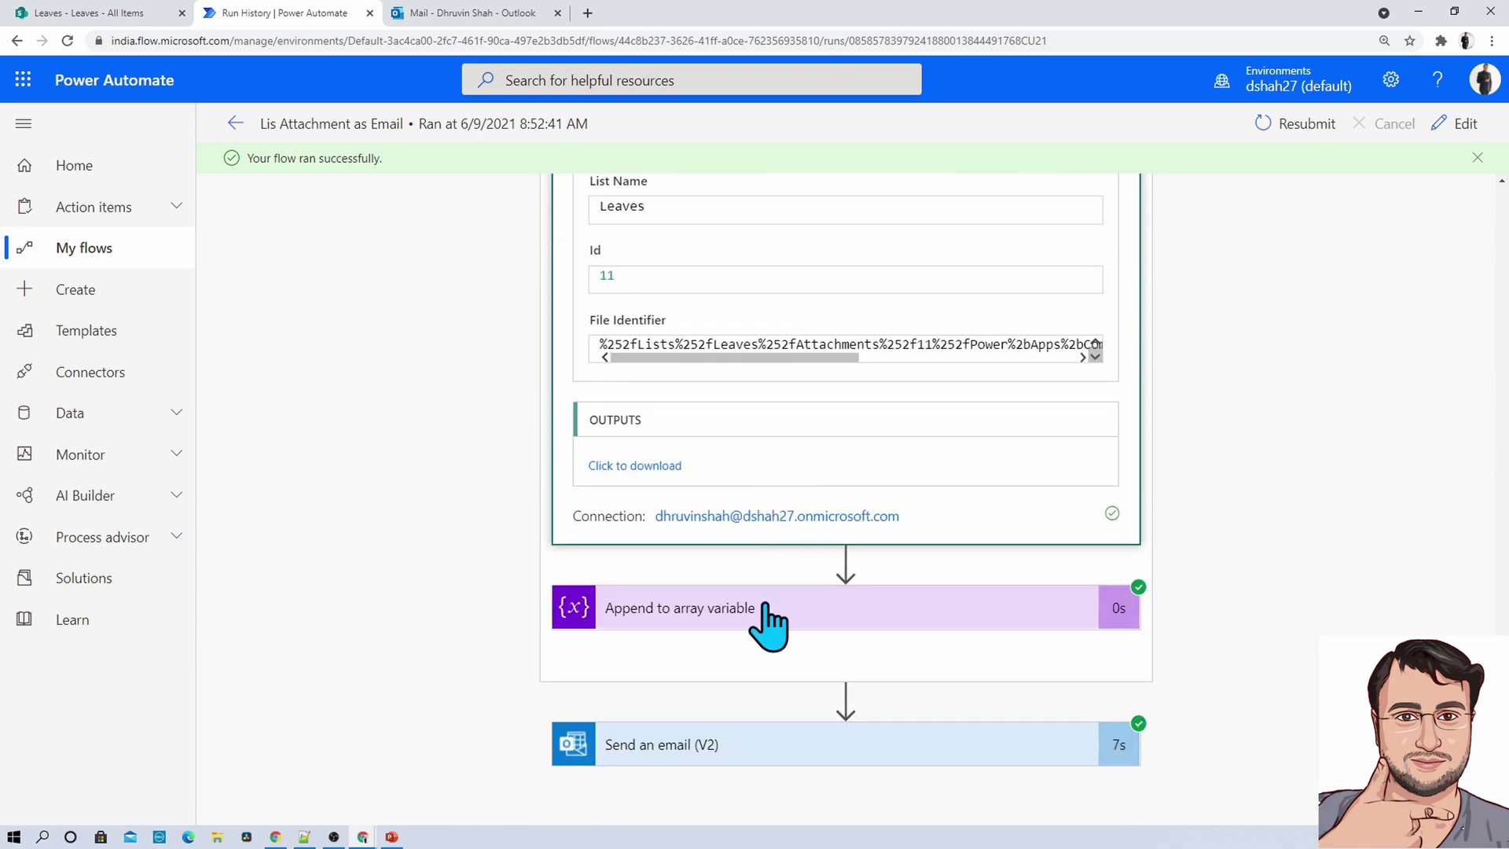
pyautogui.click(766, 621)
pyautogui.scroll(-1, 766, 621)
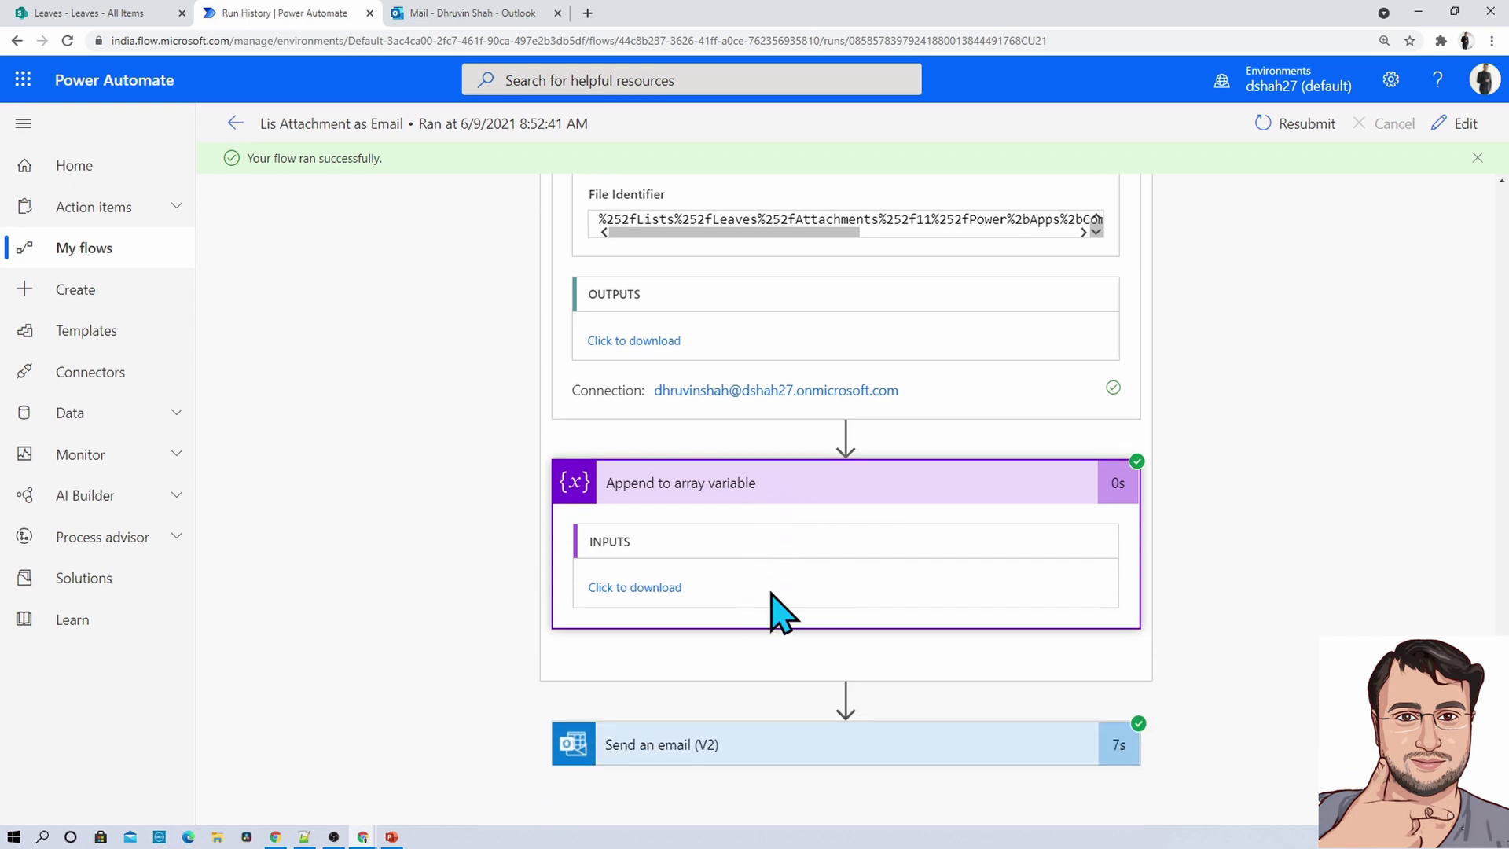
pyautogui.scroll(4, 731, 577)
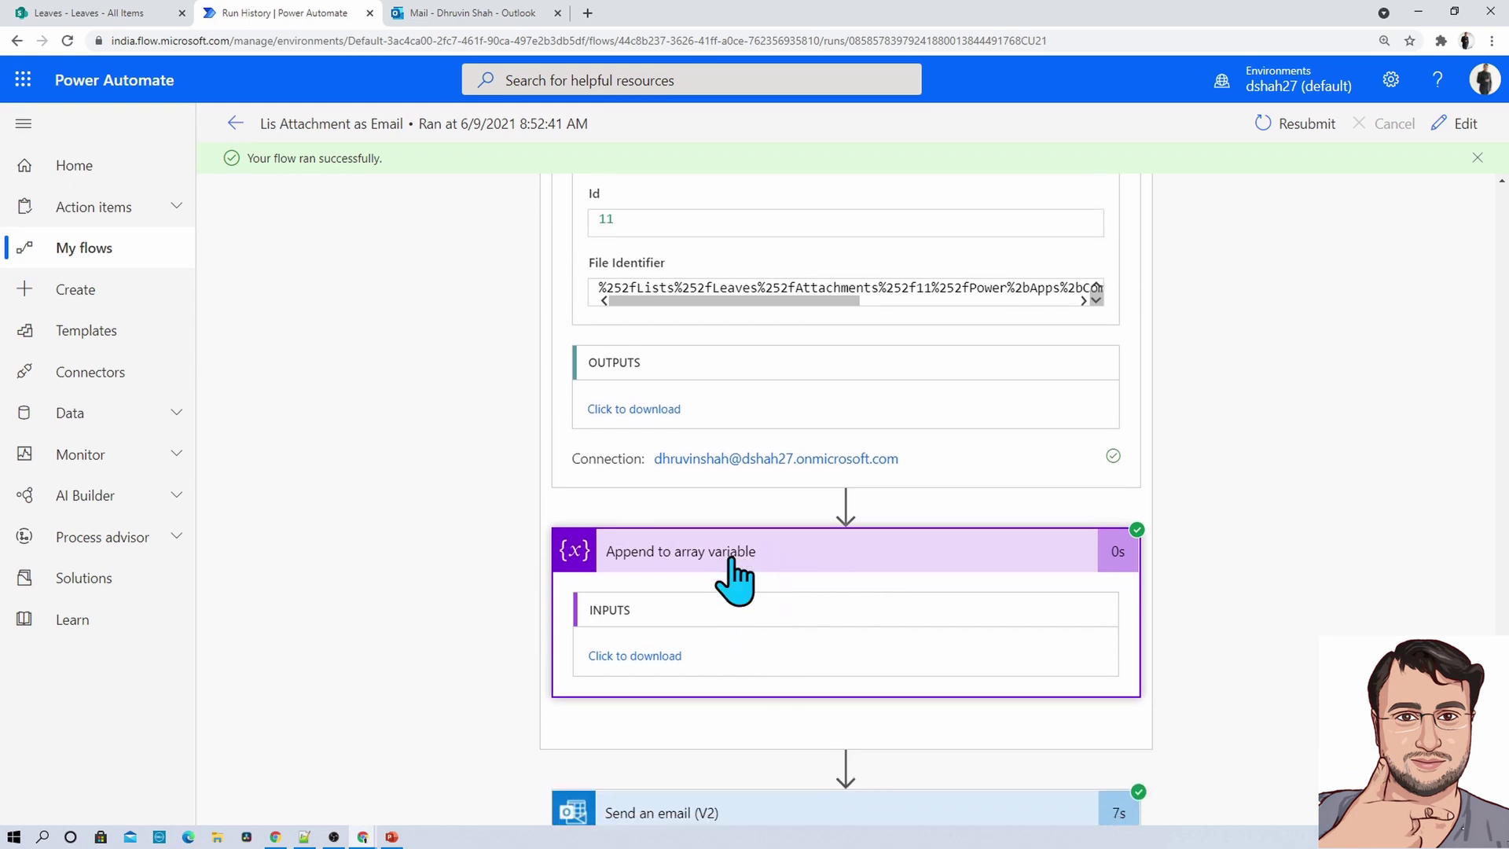
pyautogui.scroll(-4, 801, 664)
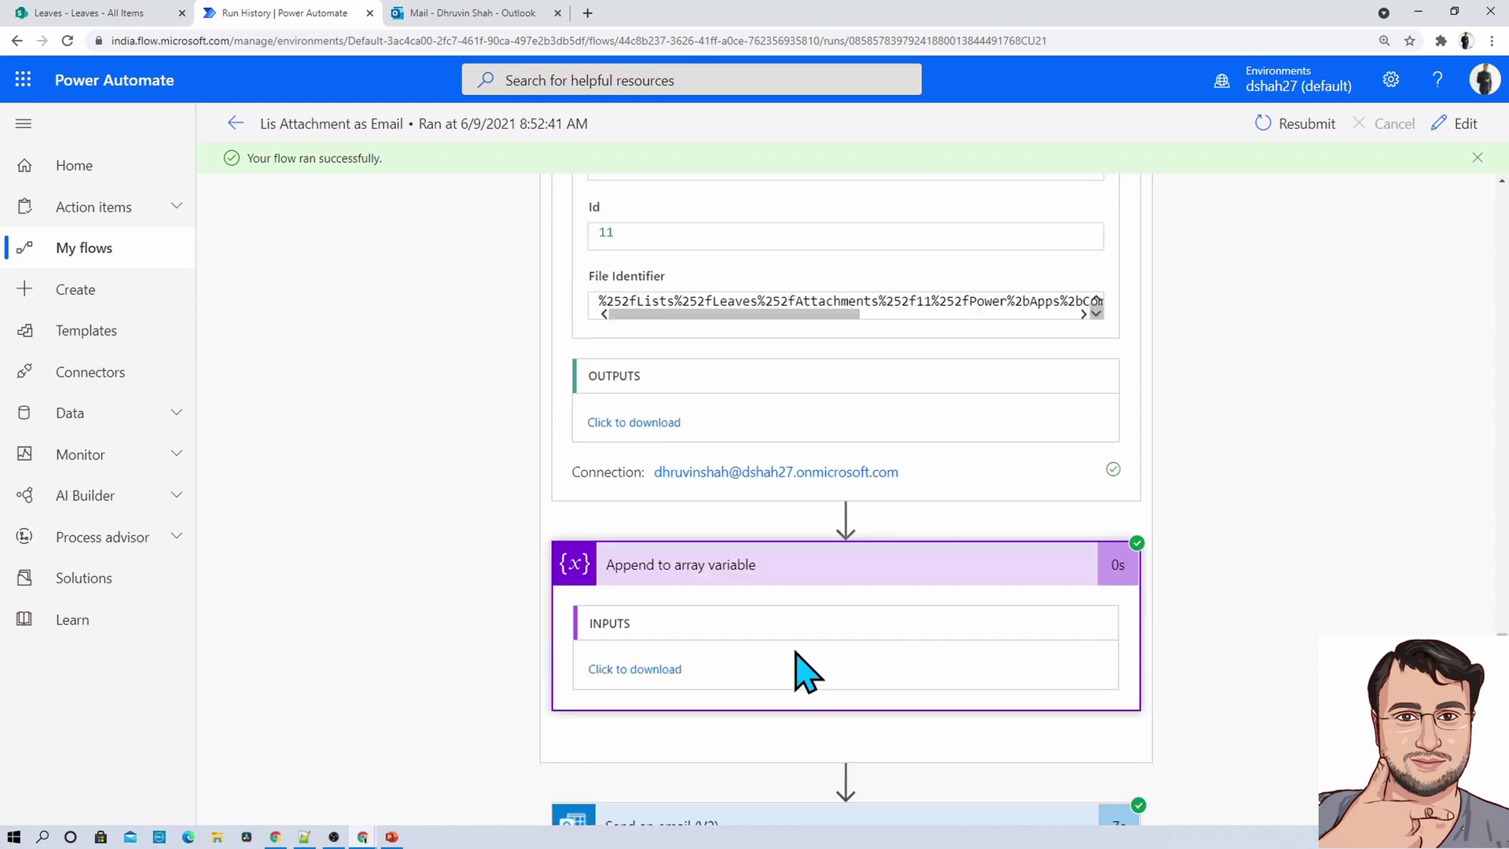
pyautogui.scroll(-3, 835, 739)
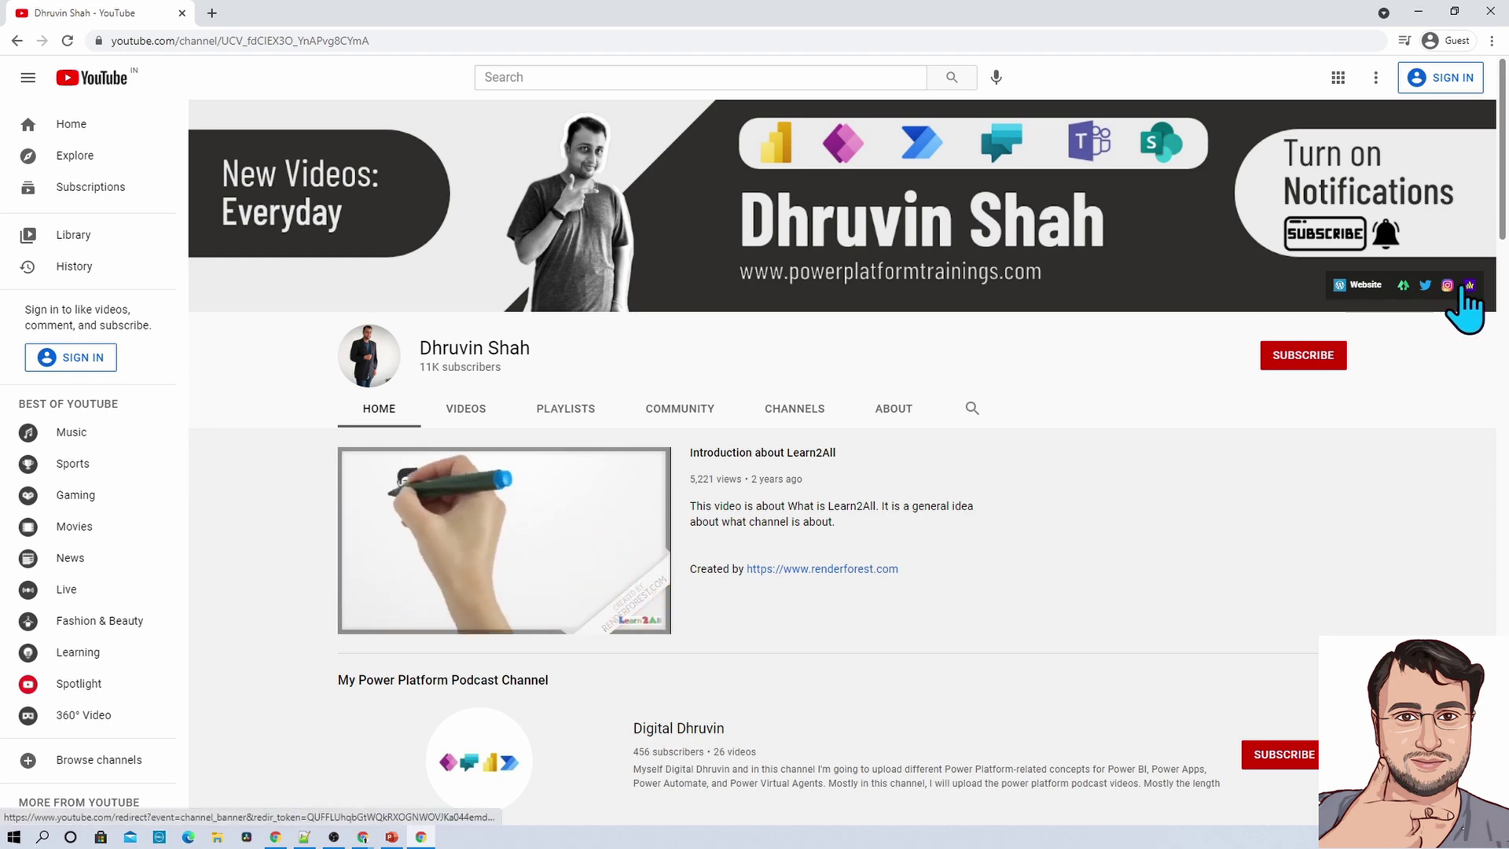
# - Open the channel's website Contact page and its Linktree page from the banner links
pyautogui.click(1351, 286)
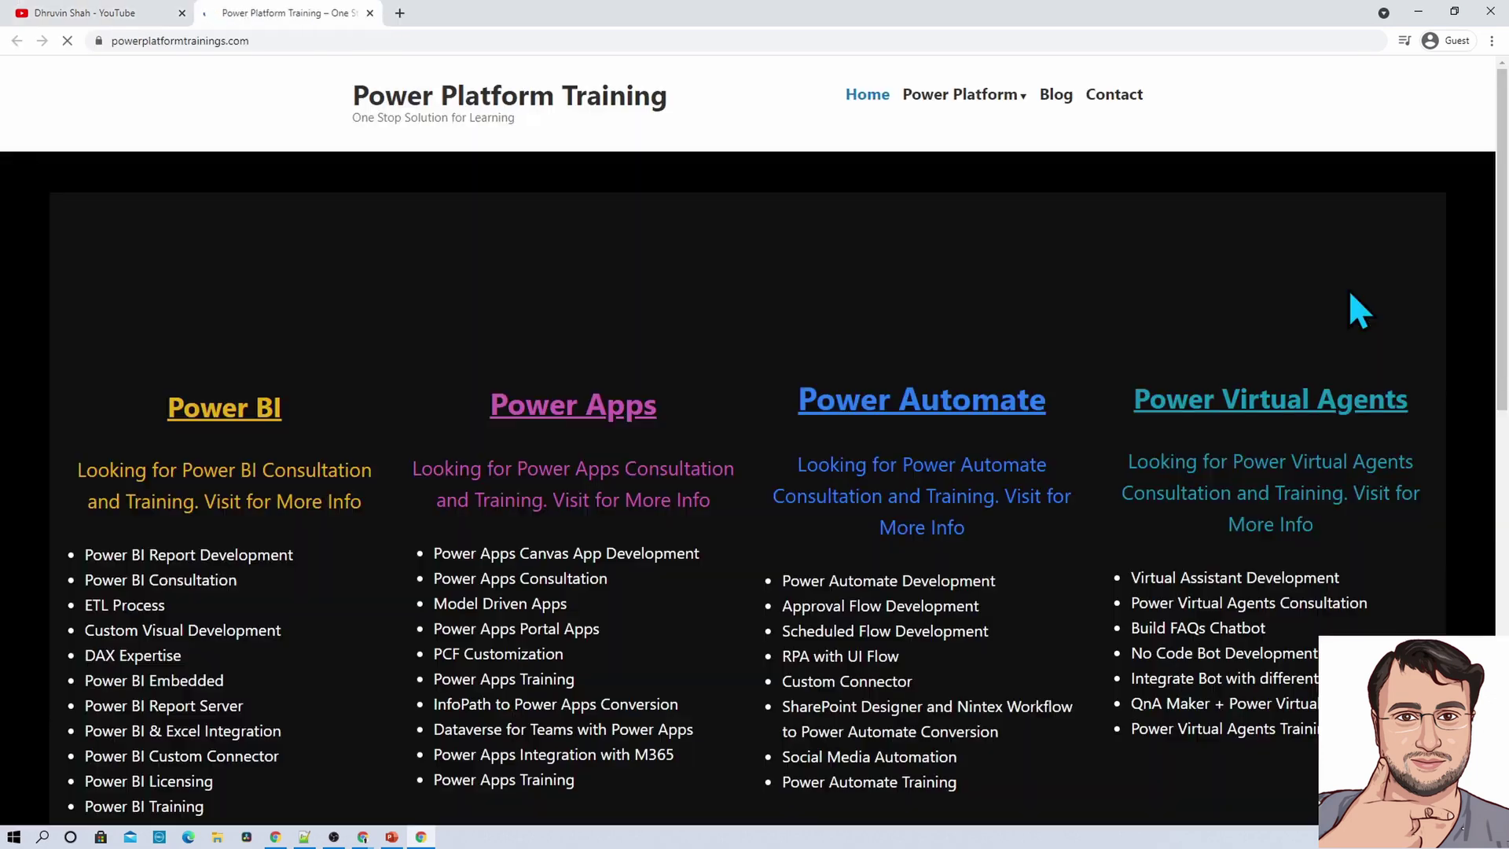
pyautogui.click(1122, 108)
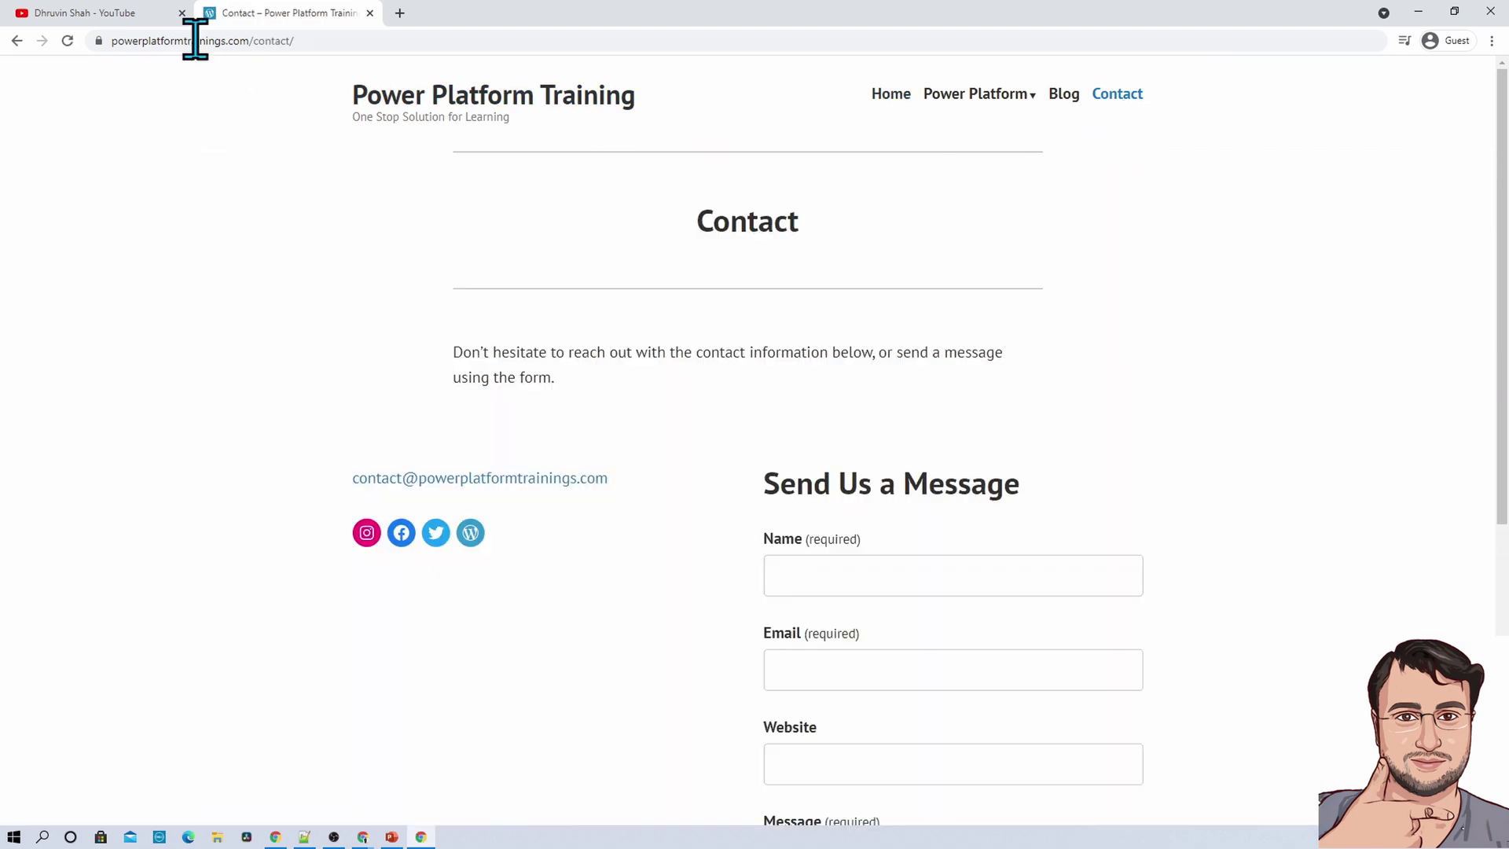
pyautogui.click(124, 19)
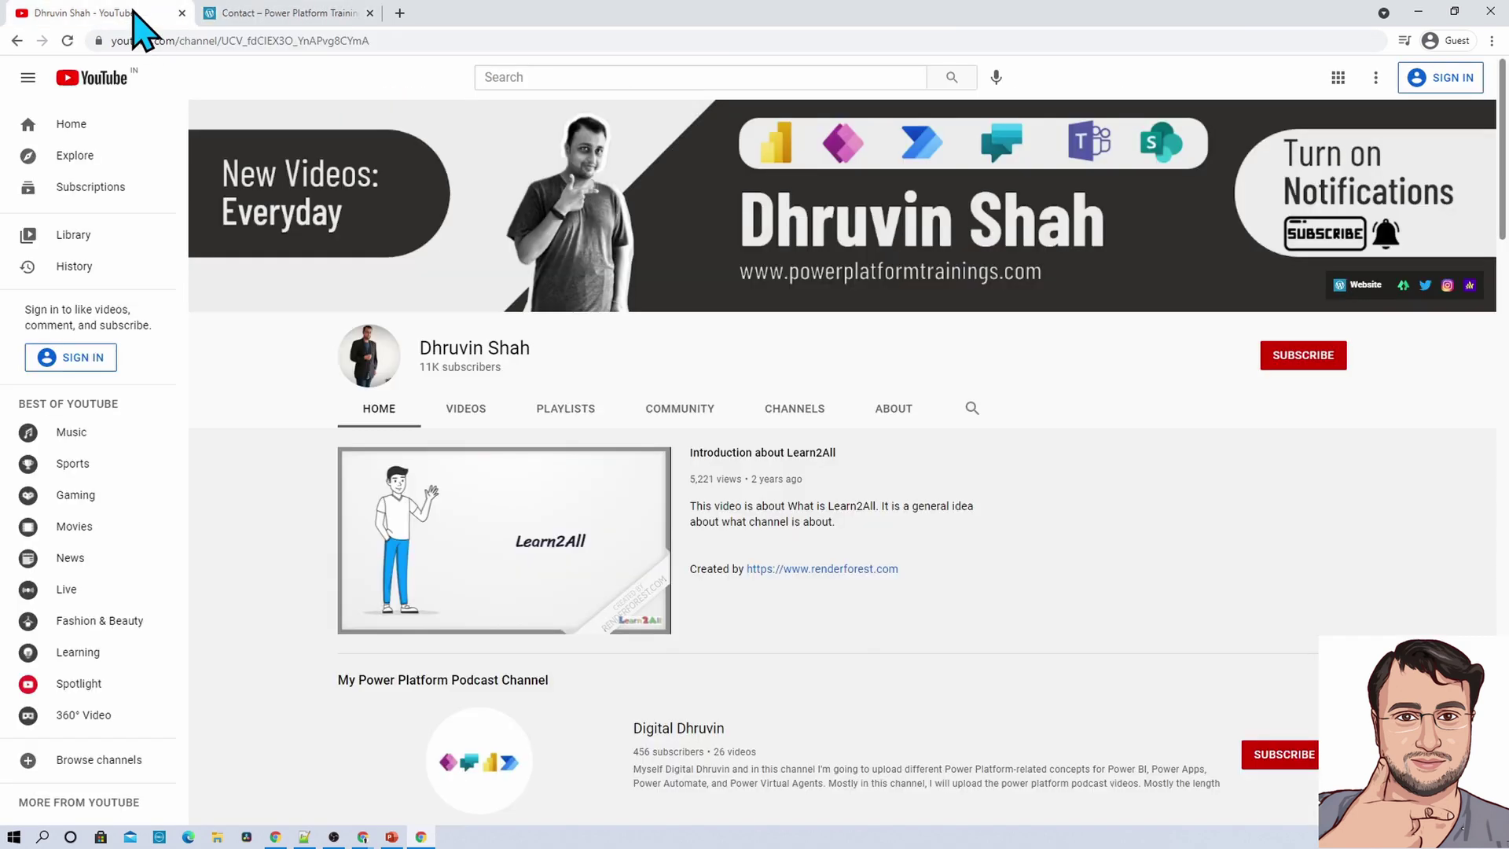
pyautogui.click(1402, 288)
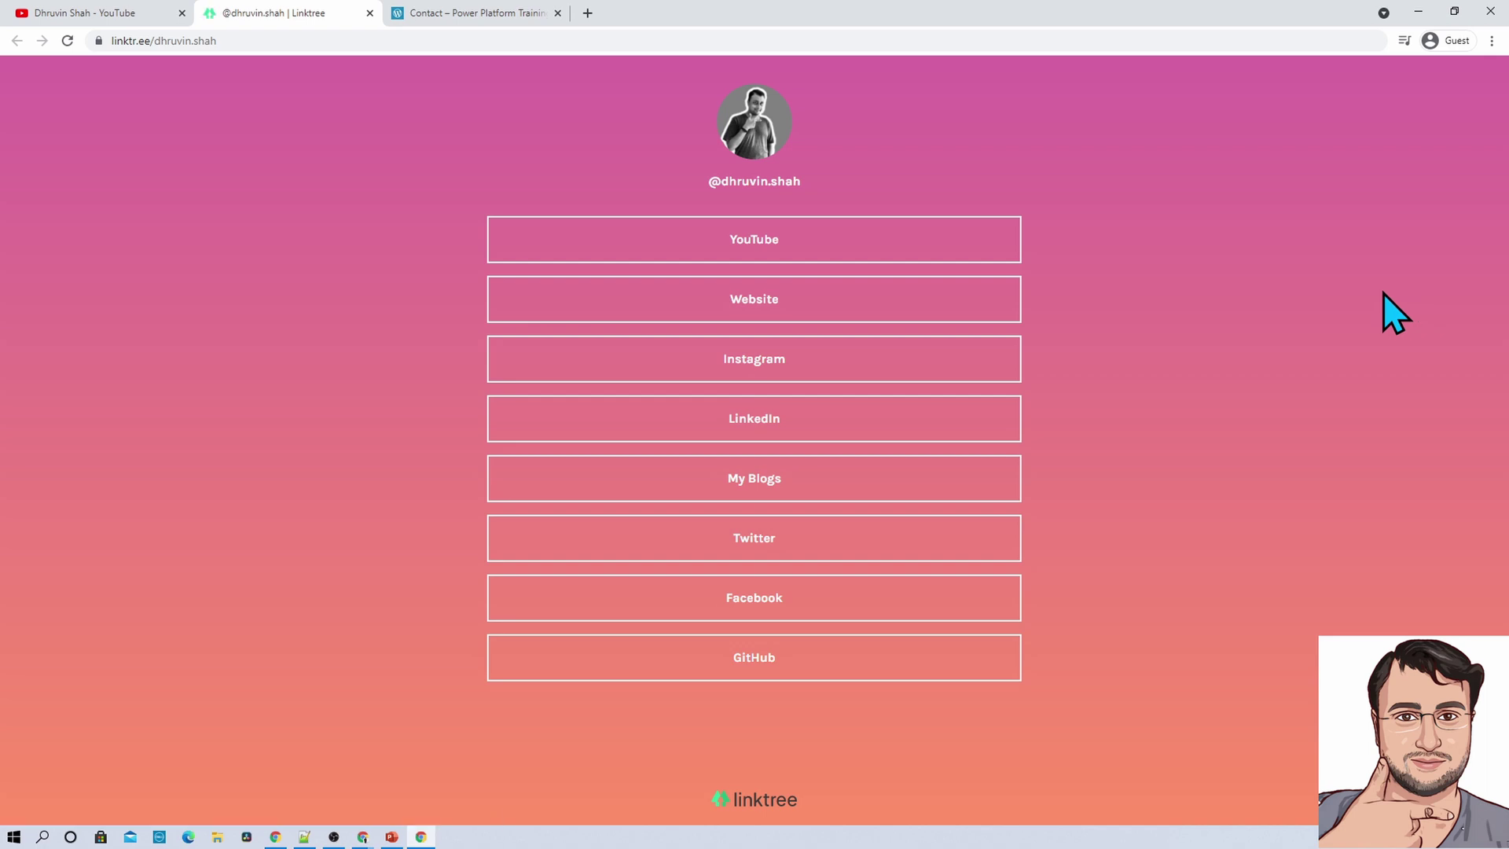
pyautogui.click(75, 13)
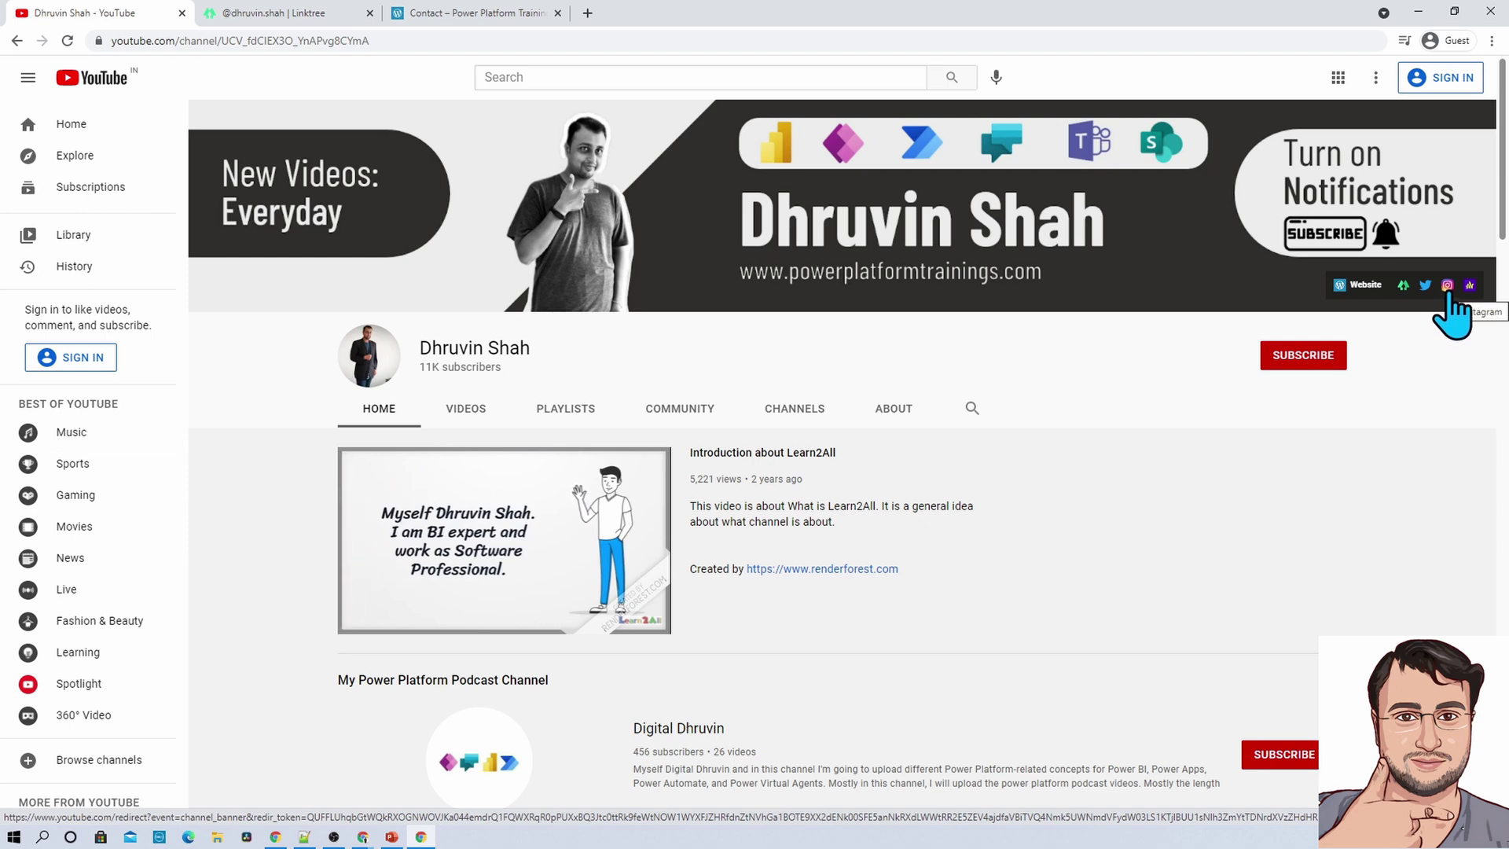
# - Open the channel's Instagram profile, then its podcast link from the banner
pyautogui.click(1448, 286)
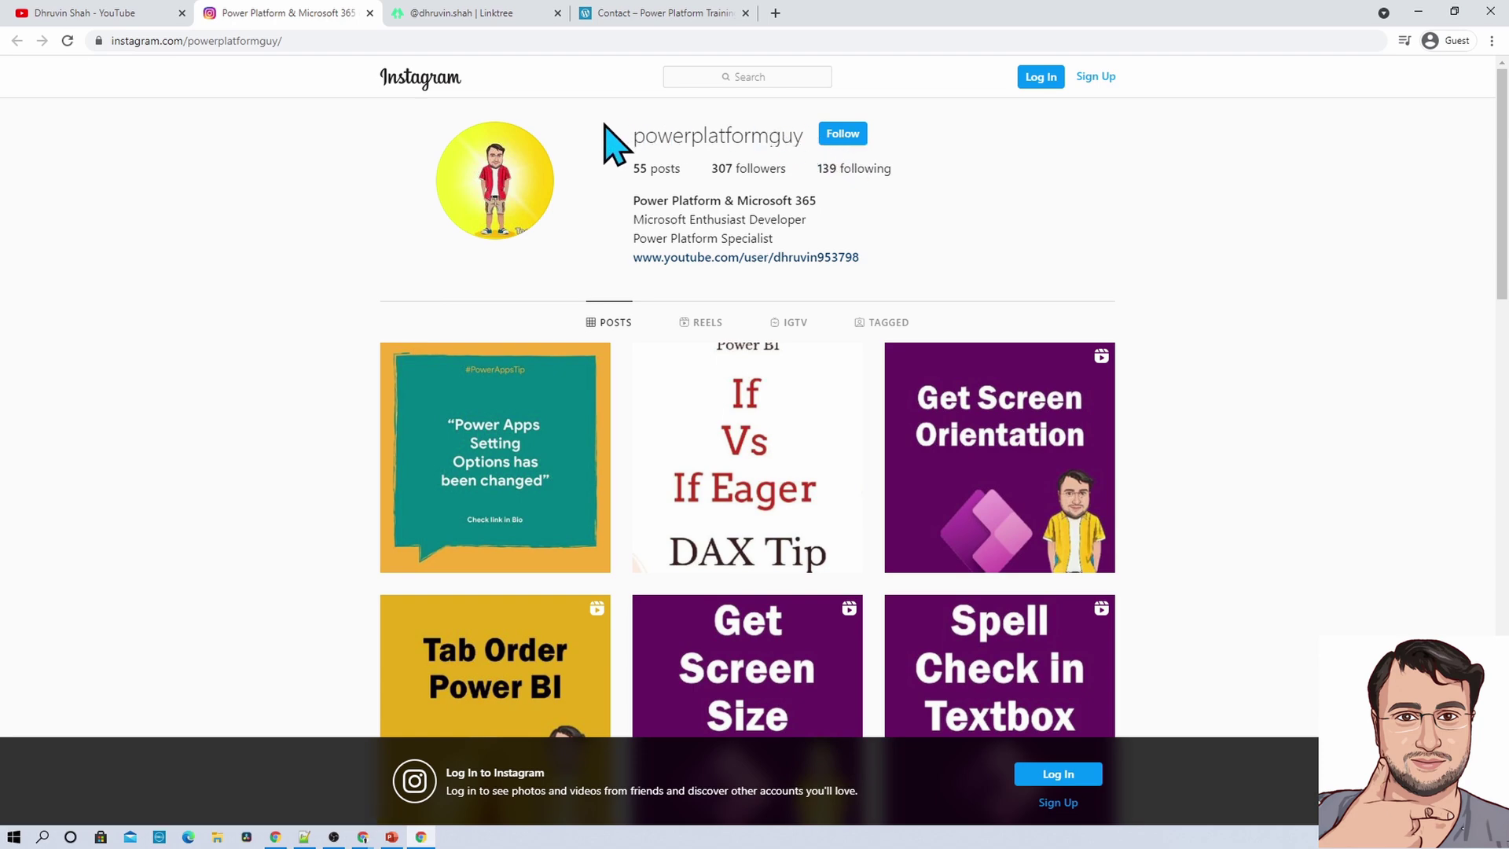
pyautogui.moveTo(636, 137); pyautogui.dragTo(800, 137)
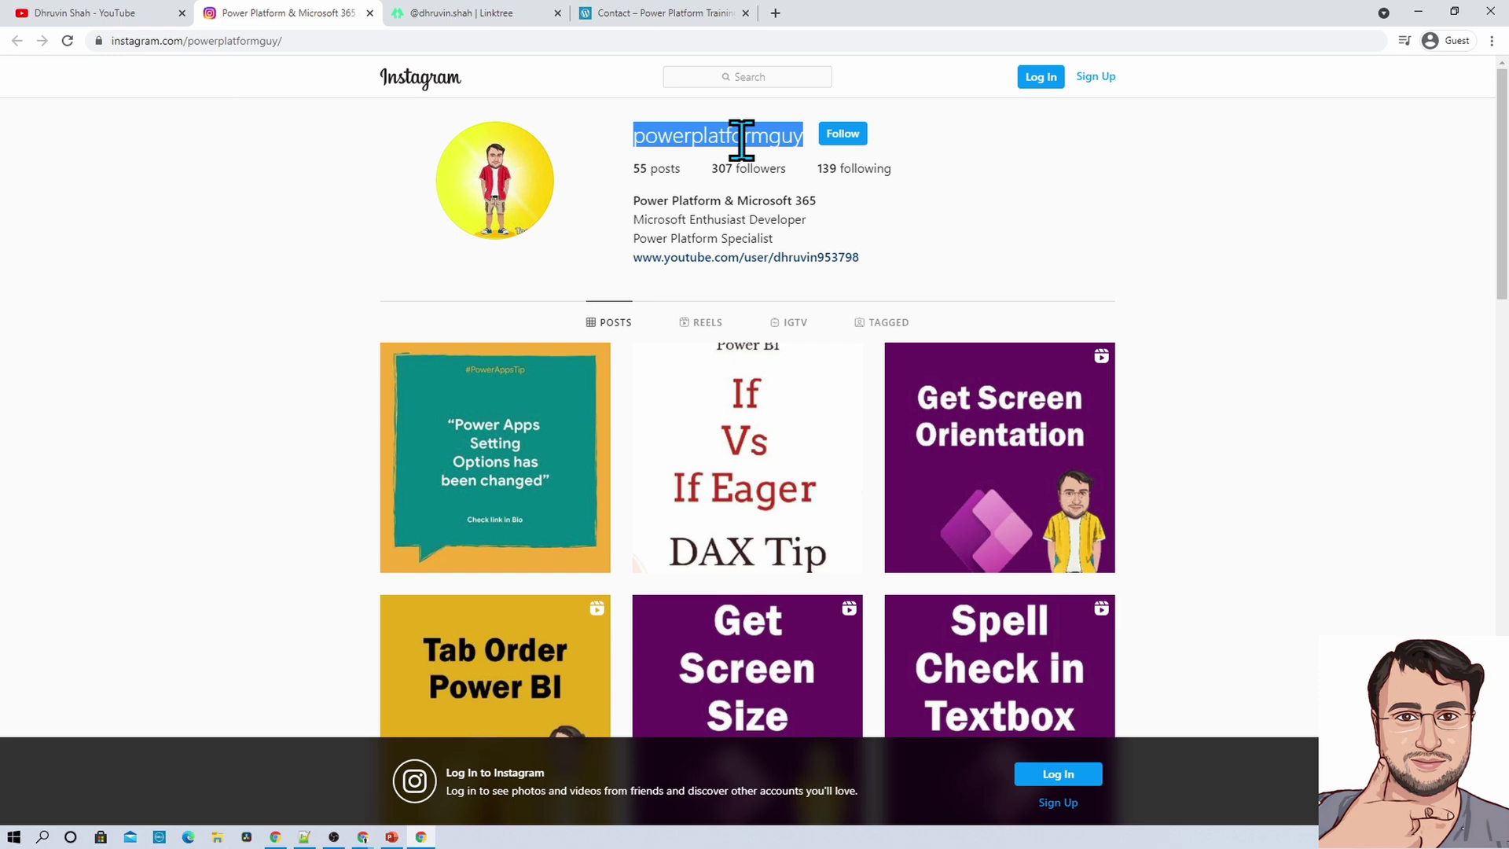
pyautogui.click(119, 15)
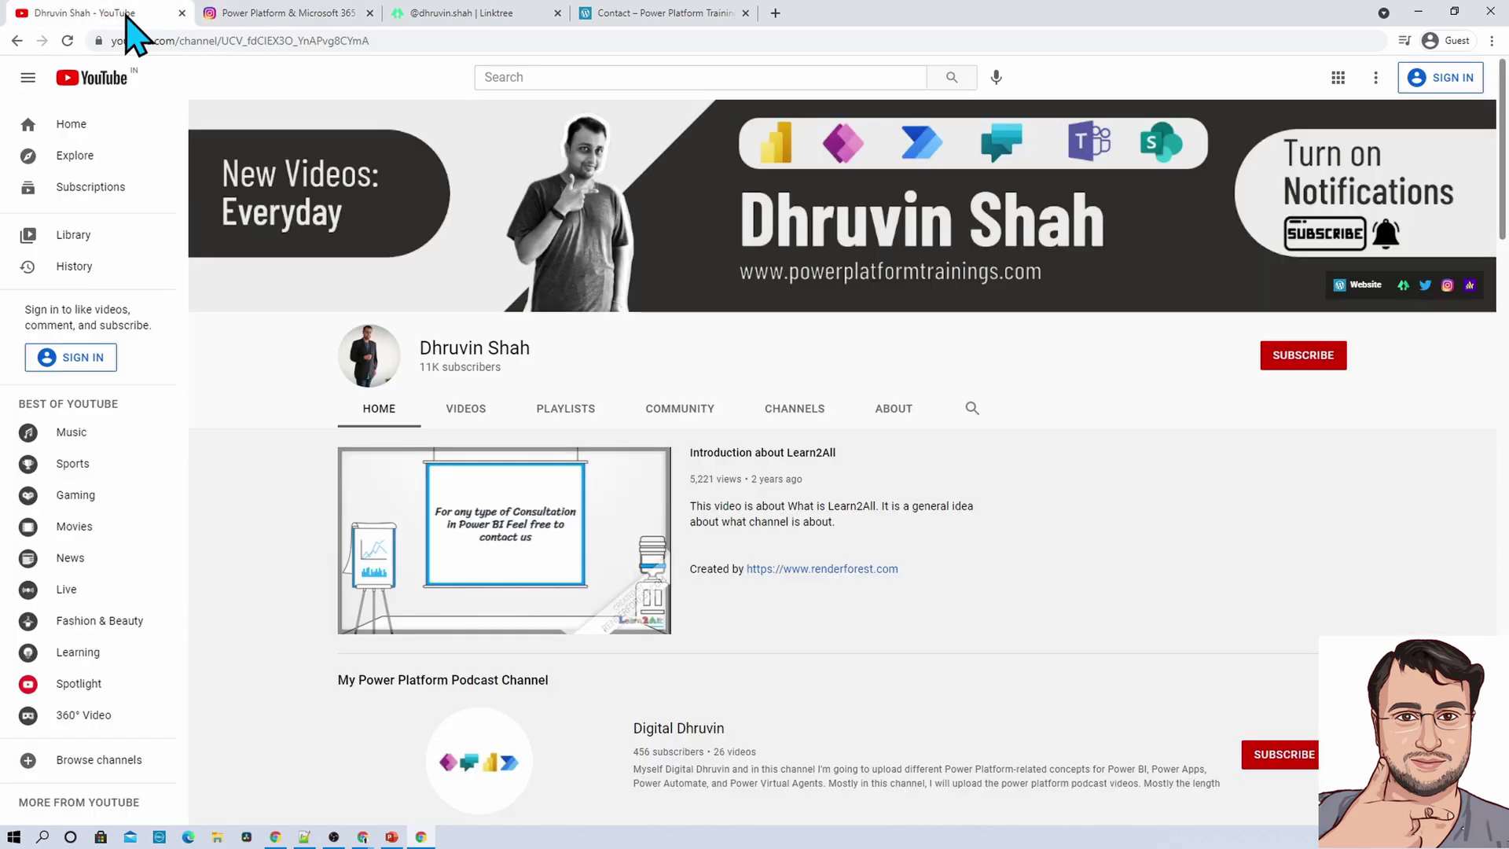
pyautogui.click(1469, 289)
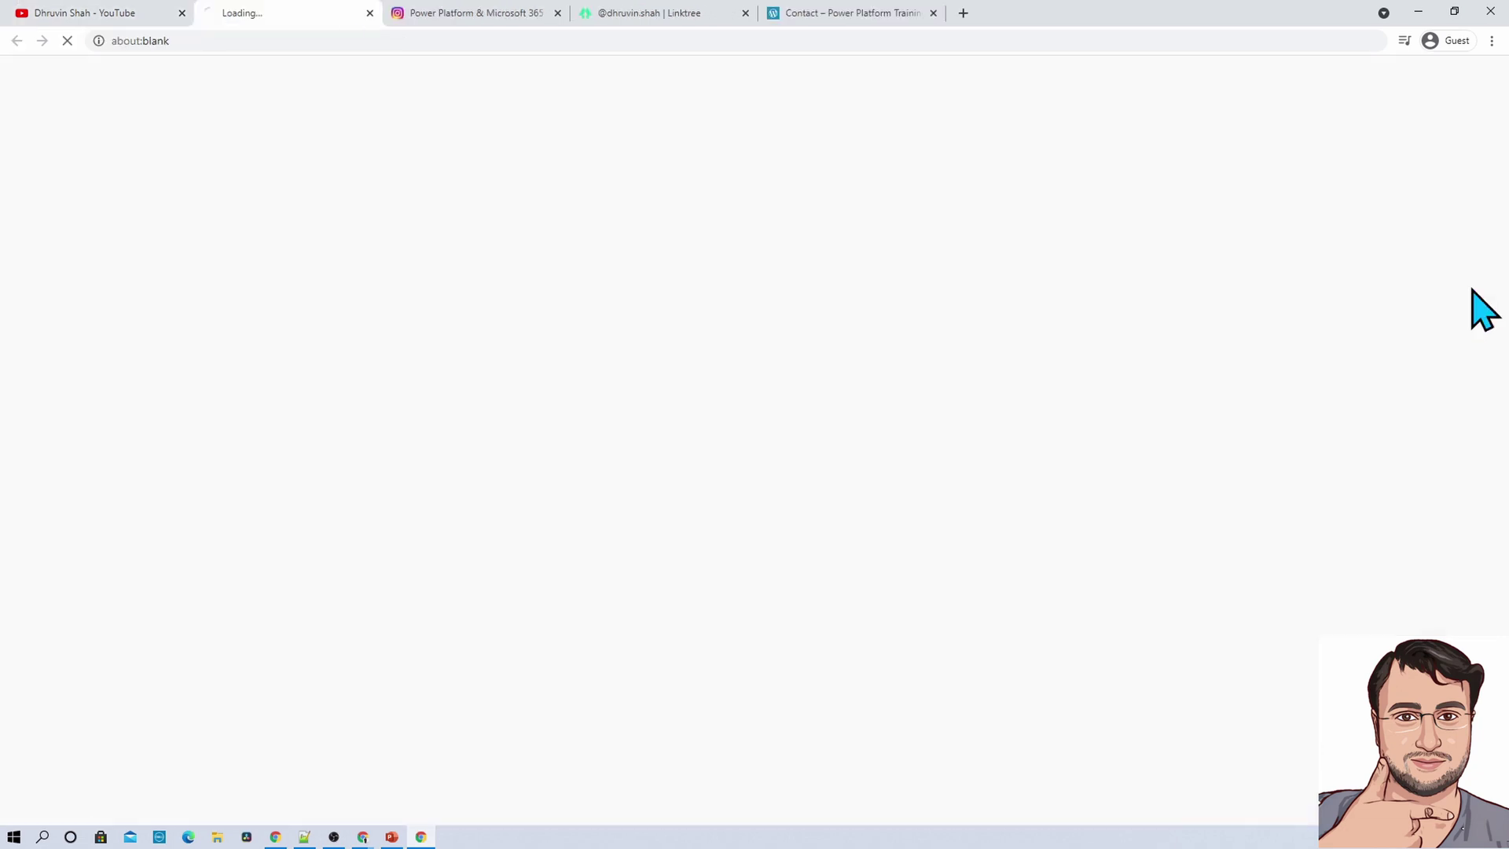